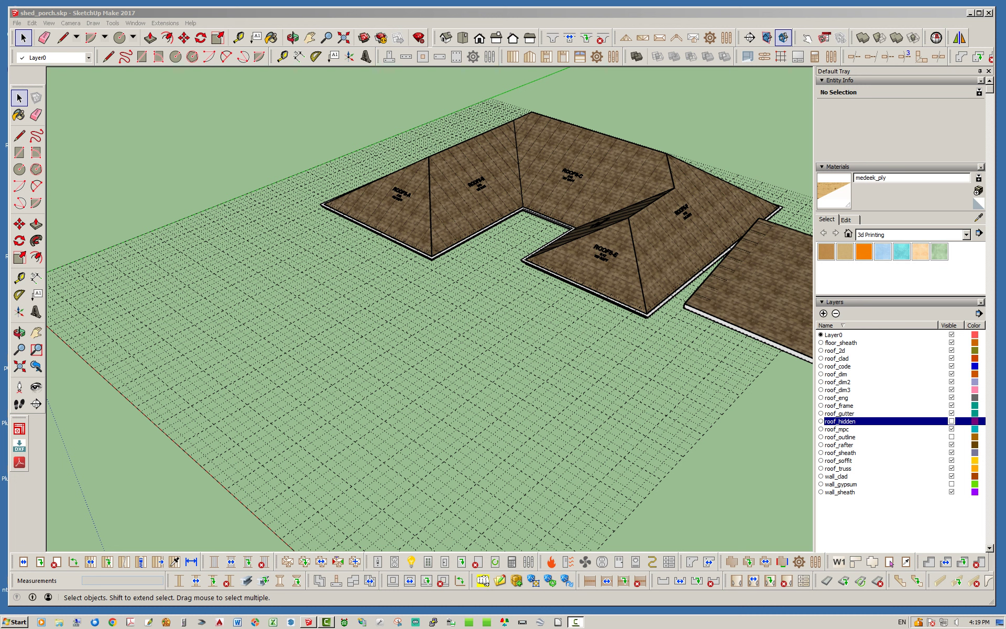
# Step: Float the Medeek Complex Roofs toolbar over the model and dock it back in its original row
pyautogui.moveTo(278, 562)
pyautogui.mouseDown()
pyautogui.moveTo(246, 478)
pyautogui.moveTo(85, 471)
pyautogui.mouseUp()
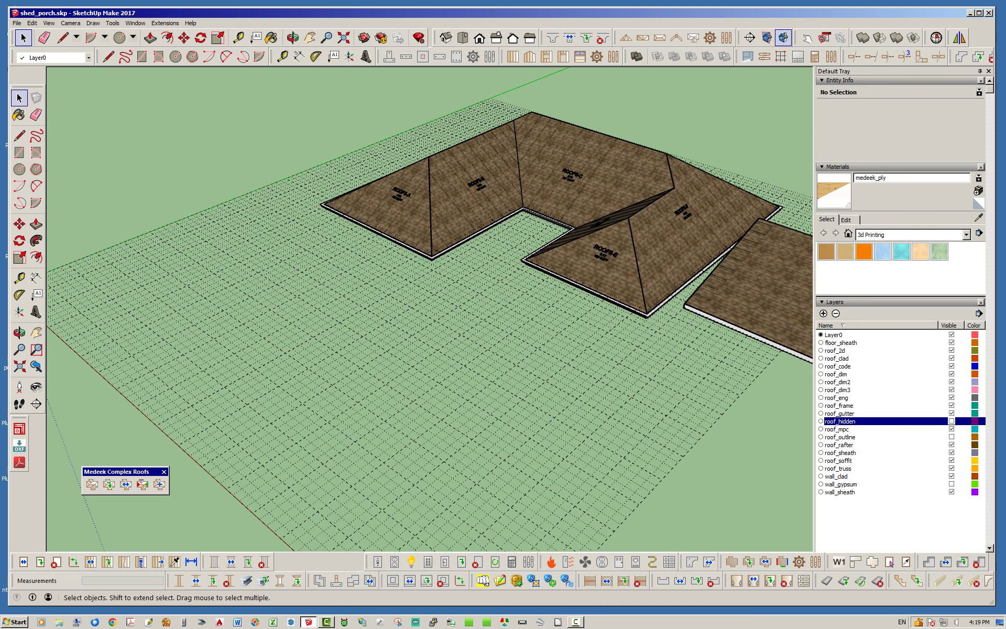
pyautogui.moveTo(115, 471); pyautogui.dragTo(317, 561)
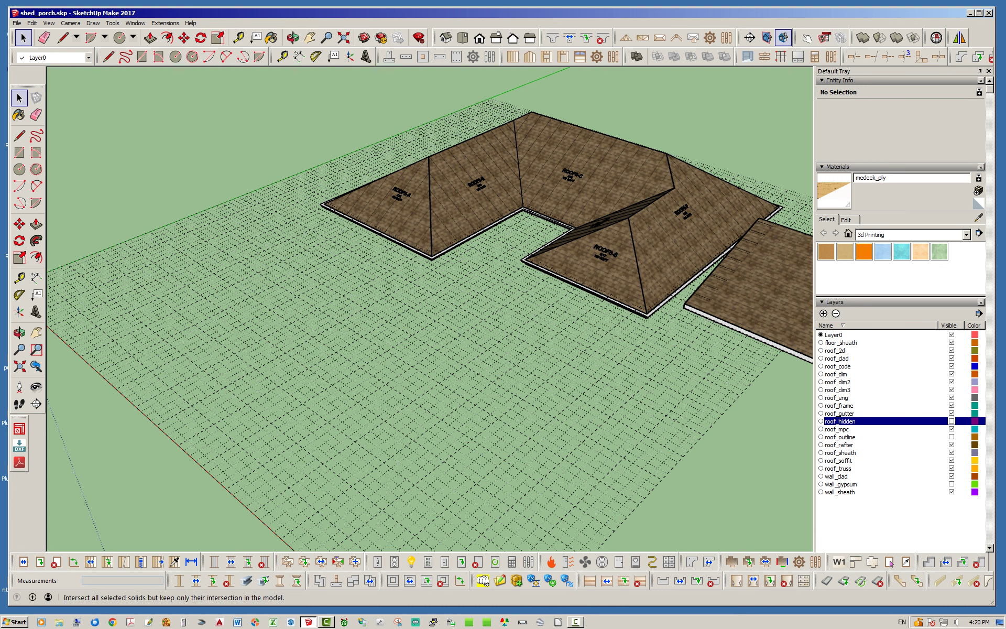
# Step: Start a Medeek gable rafter roof and place its corners beside the existing roofs for a 32 ft span and 40 ft length
pyautogui.click(676, 38)
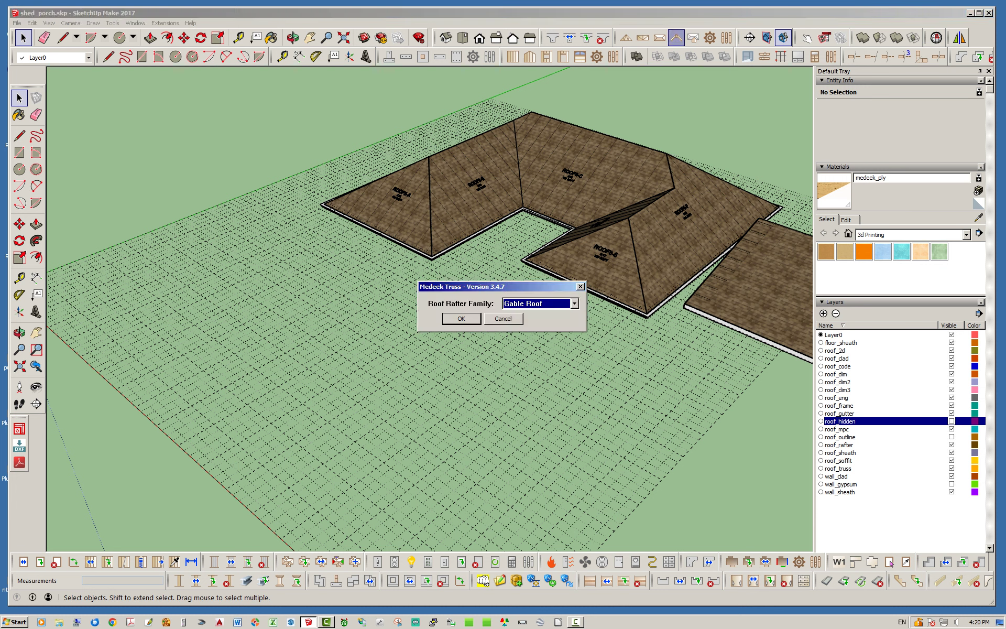
pyautogui.click(461, 318)
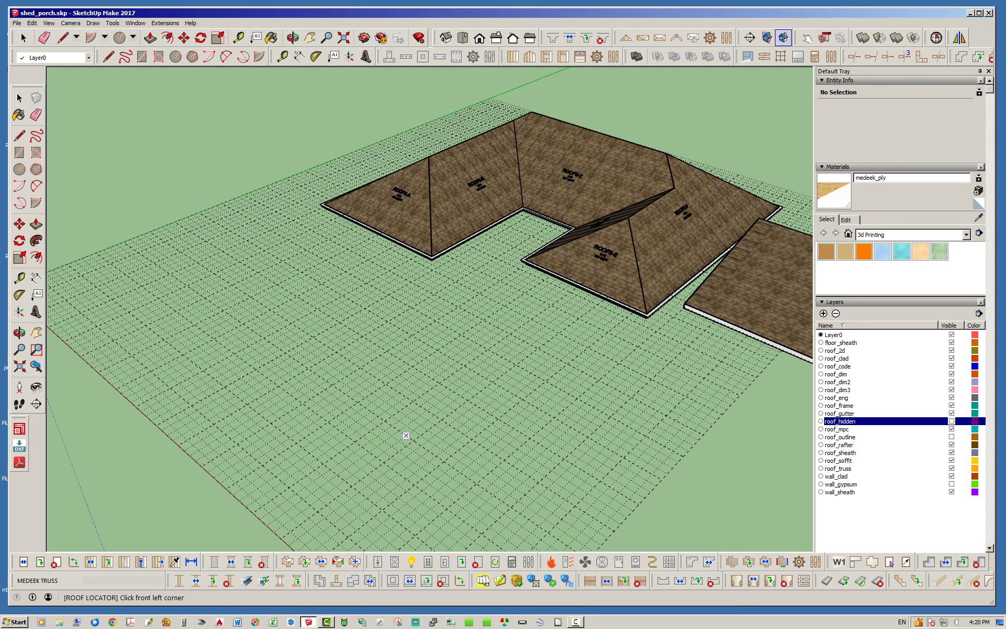
pyautogui.click(383, 510)
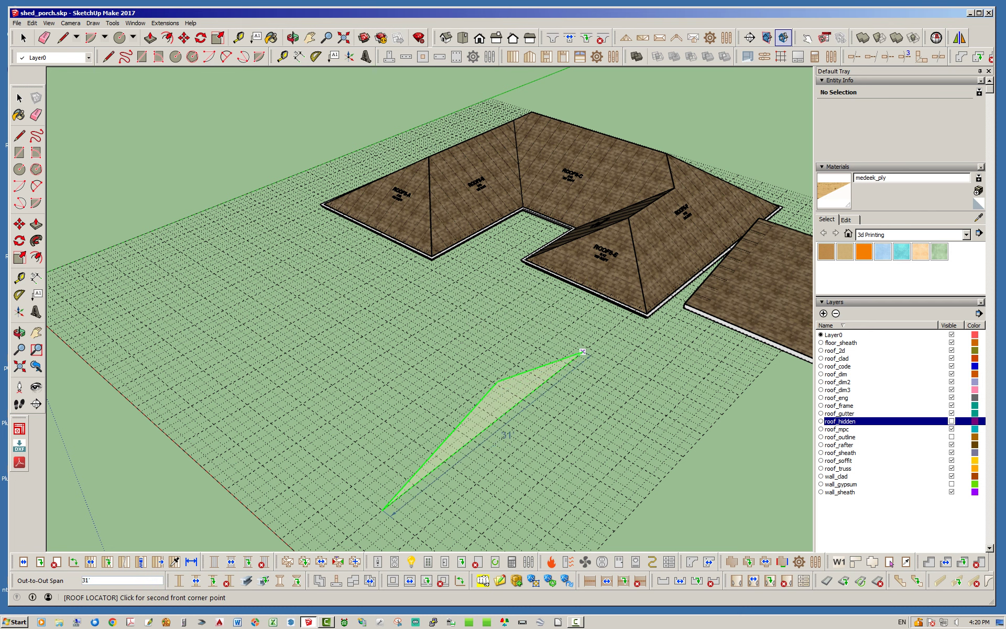
pyautogui.click(588, 347)
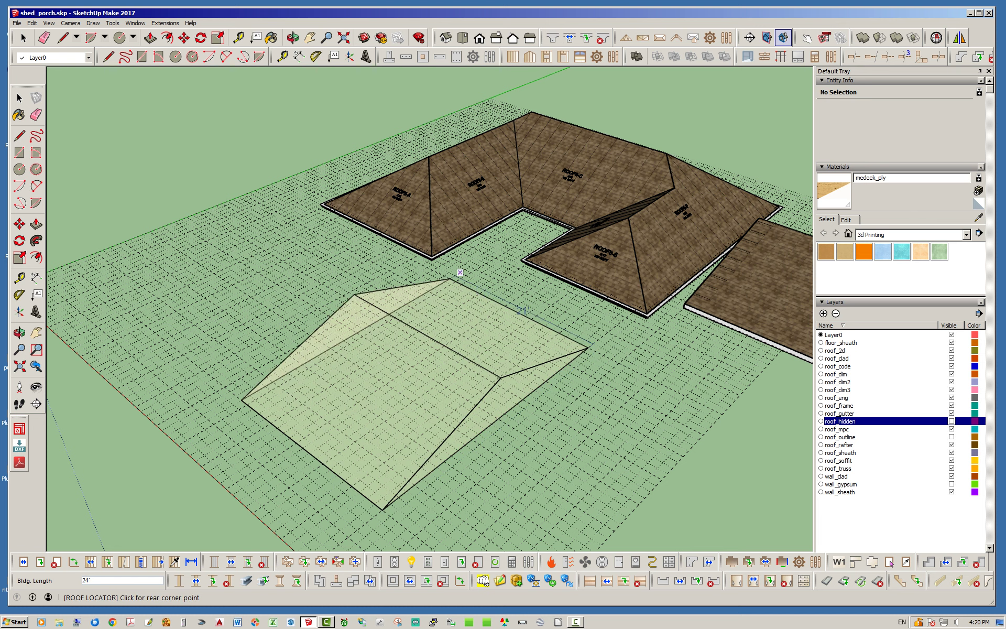
pyautogui.click(334, 236)
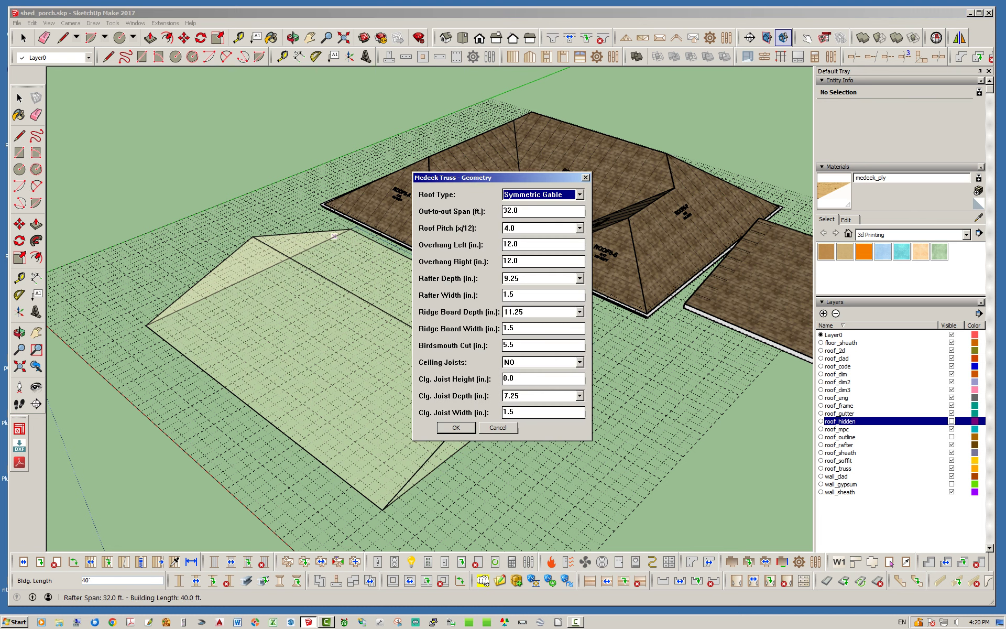
# Step: Generate the symmetric gable roof with a 4:12 pitch, 24 in. rafter spacing, 7/16 in. sheathing and a 16 in. gable overhang
pyautogui.press('Return')
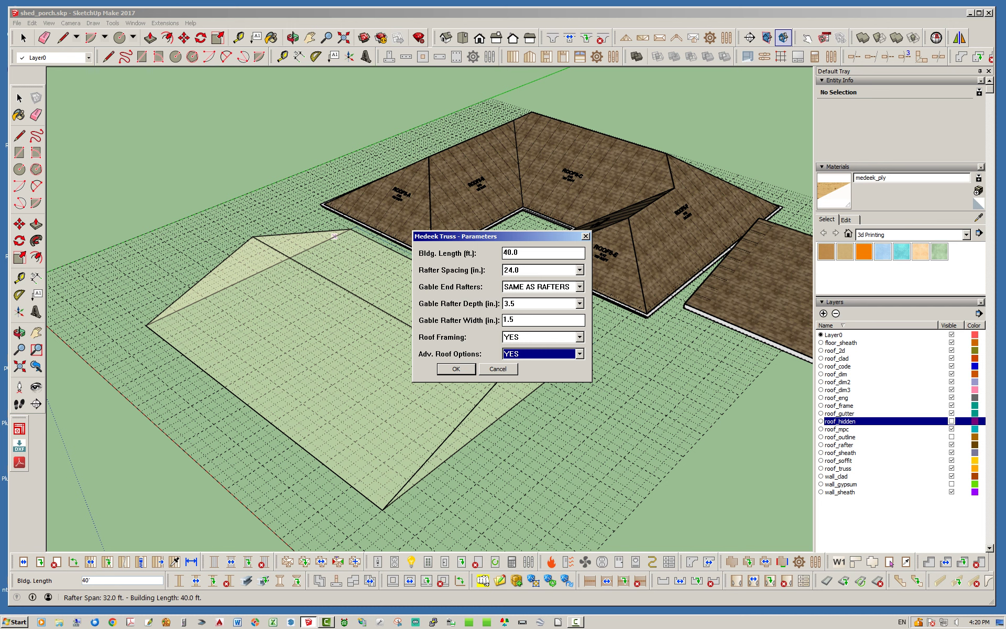
pyautogui.press('Return')
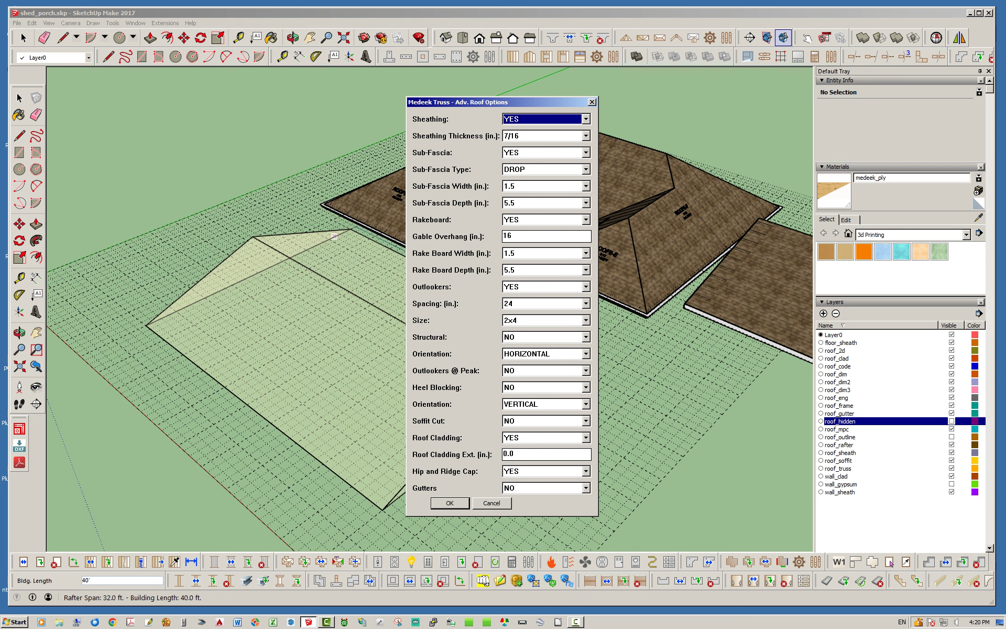
pyautogui.moveTo(503, 102); pyautogui.dragTo(470, 83)
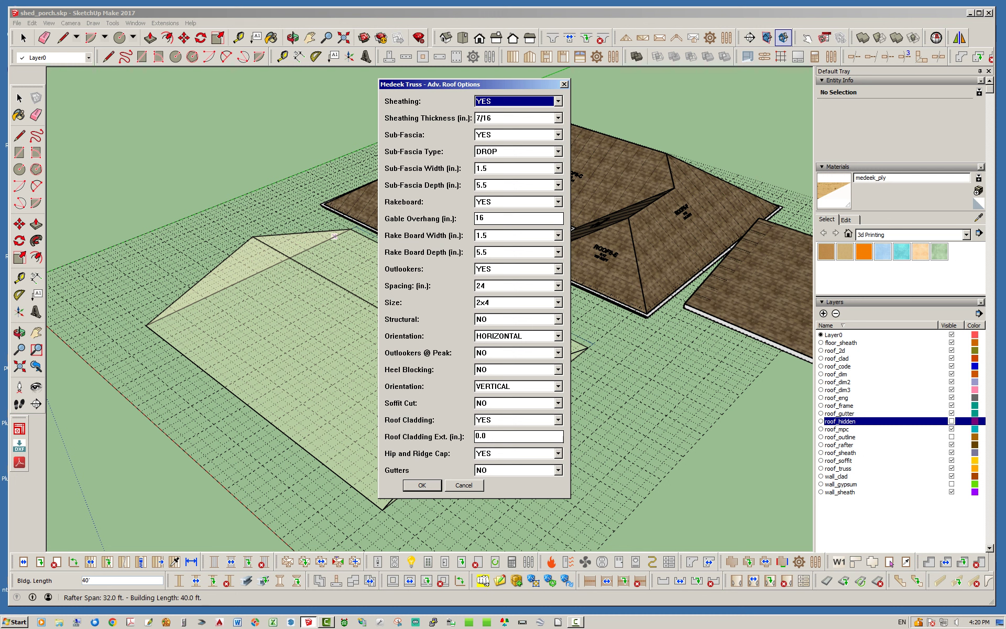
pyautogui.moveTo(472, 84); pyautogui.dragTo(470, 82)
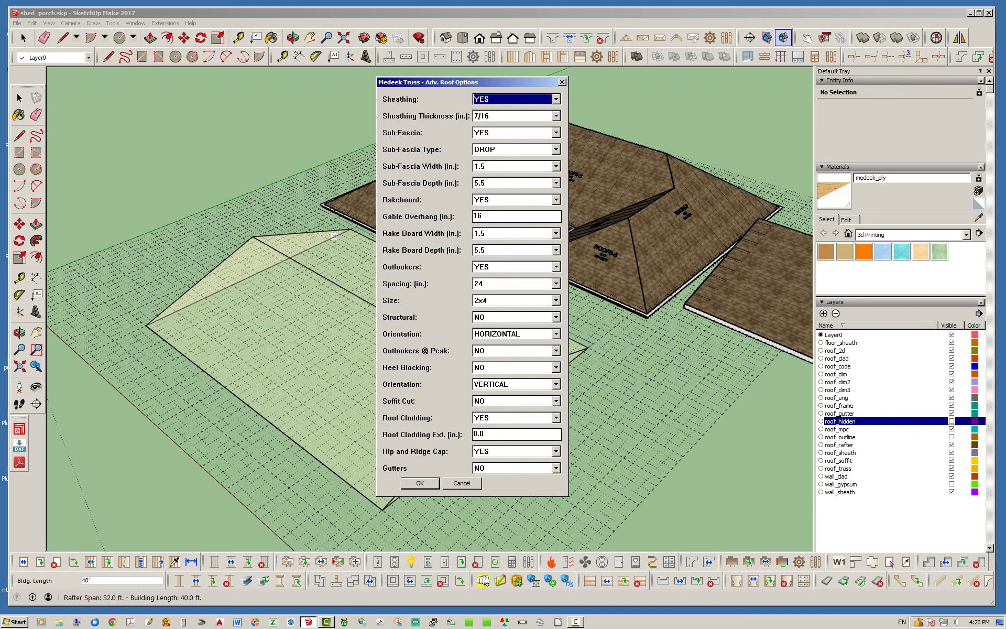
pyautogui.press('Return')
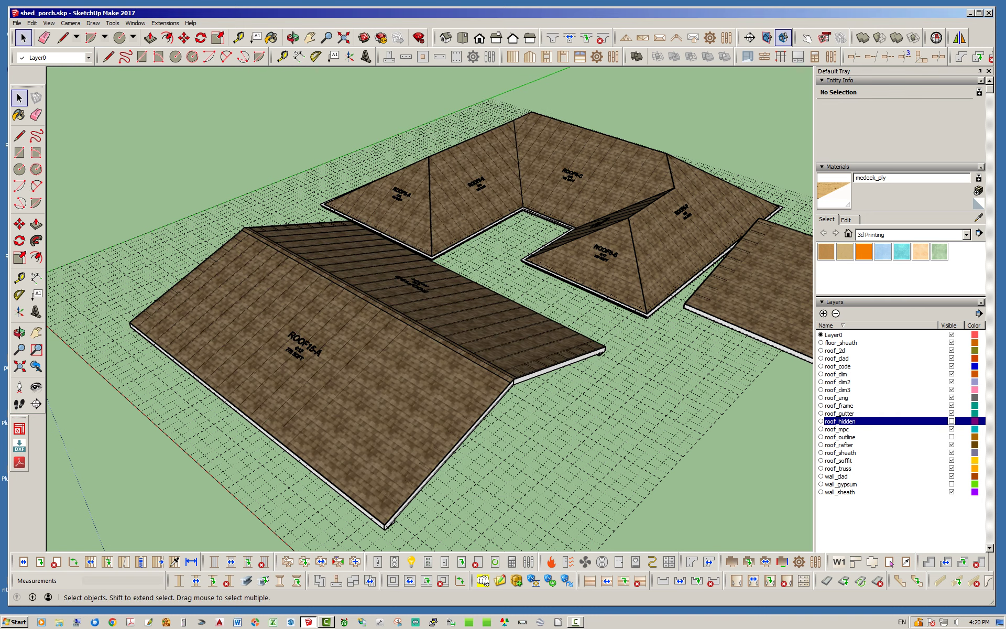
# Step: Review the new gable roof's rafter assembly parameters down to its cladding, soffit and fascia options
pyautogui.moveTo(420, 325); pyautogui.dragTo(346, 283, button='middle')
pyautogui.rightClick(340, 317)
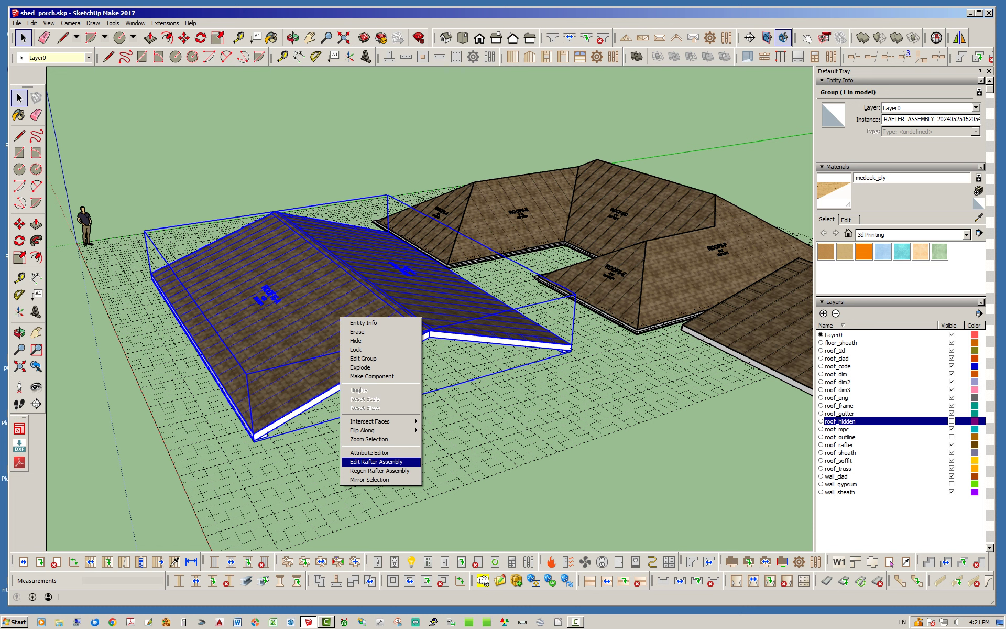
pyautogui.click(377, 462)
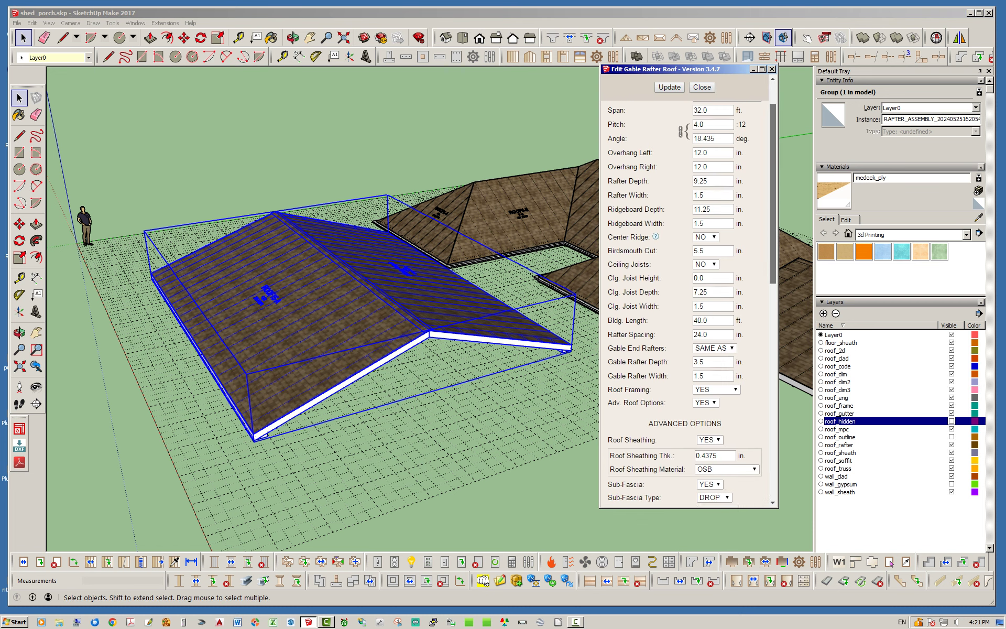
pyautogui.scroll(-8, 687, 304)
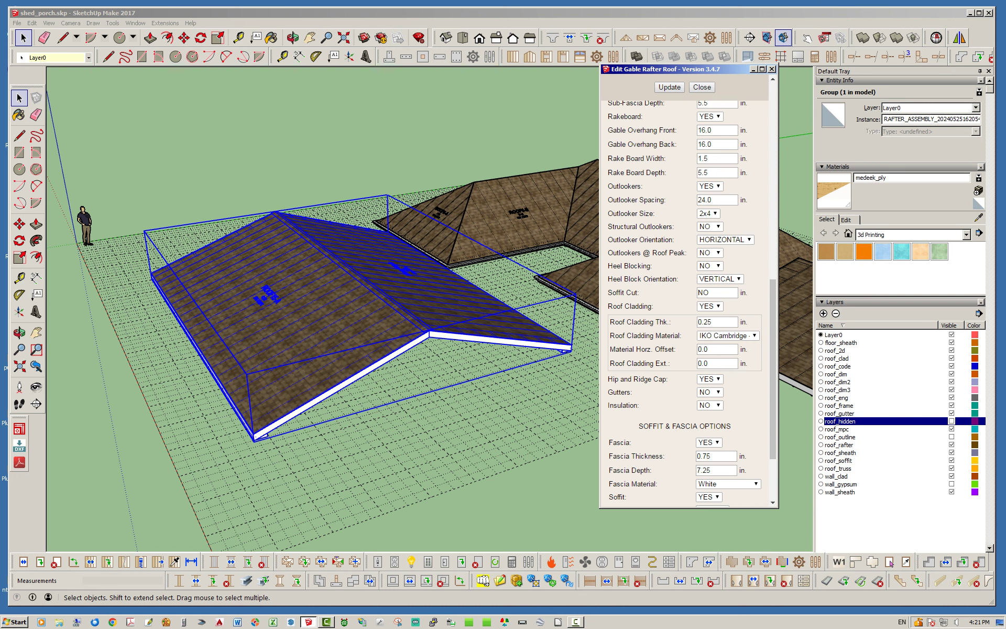
pyautogui.click(702, 88)
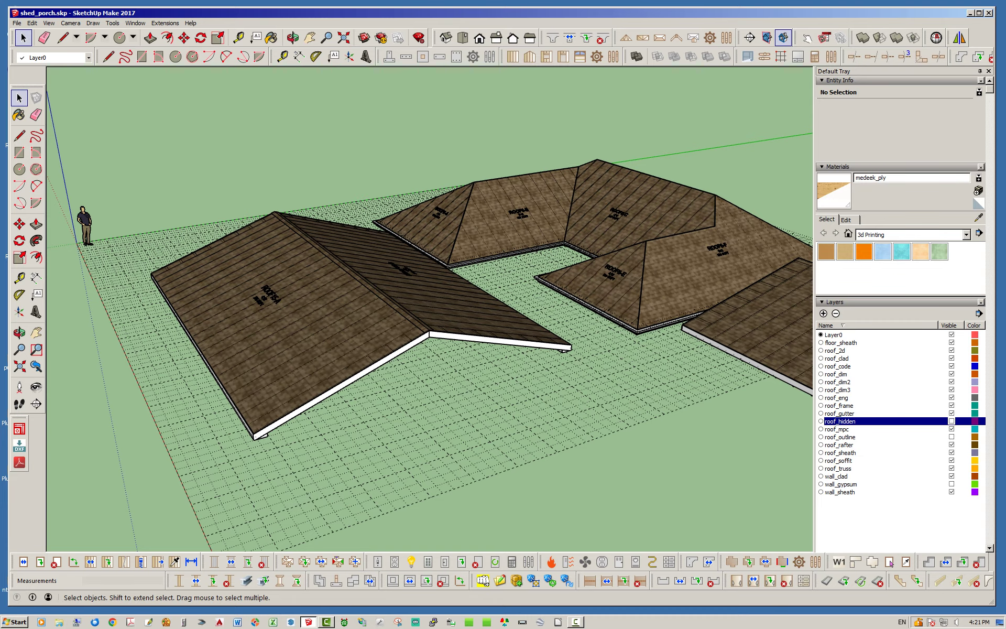
# Step: Make the roof_hidden and roof_outline layers visible
pyautogui.moveTo(409, 293); pyautogui.dragTo(464, 299, button='middle')
pyautogui.moveTo(94, 498); pyautogui.dragTo(97, 495, button='middle')
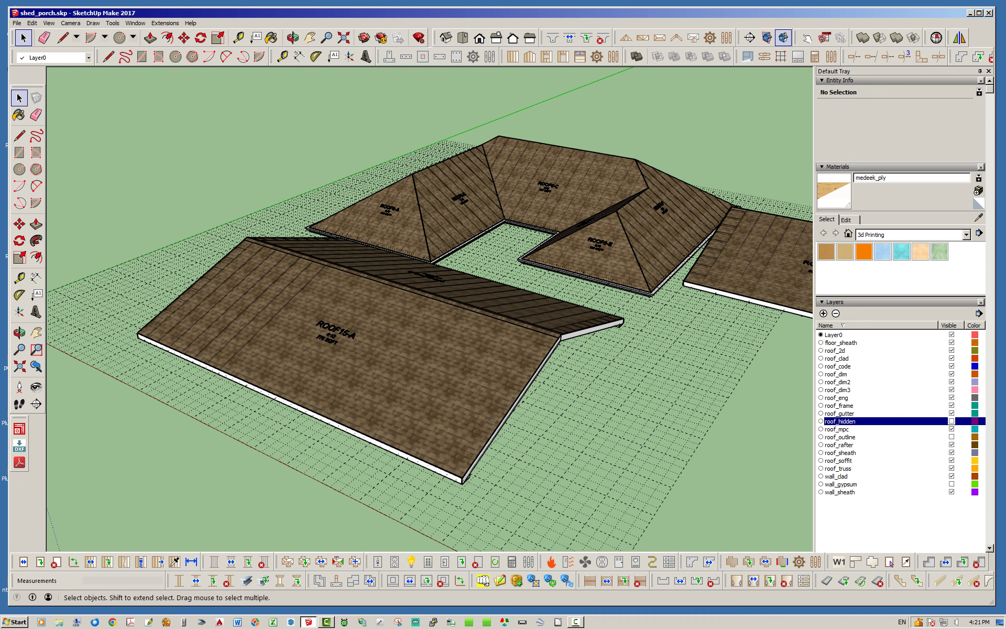
pyautogui.click(952, 421)
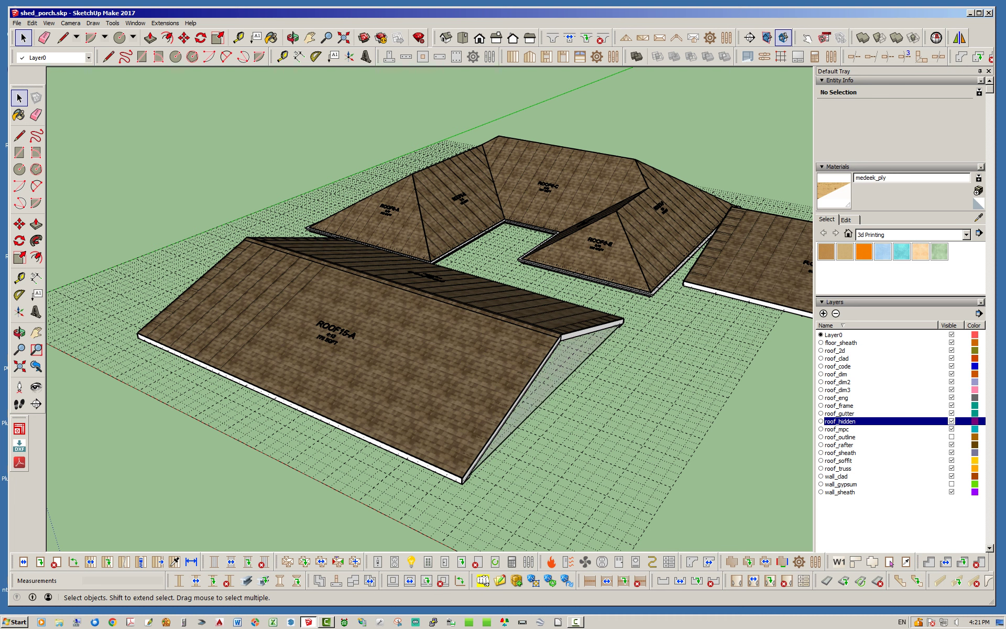
pyautogui.click(952, 437)
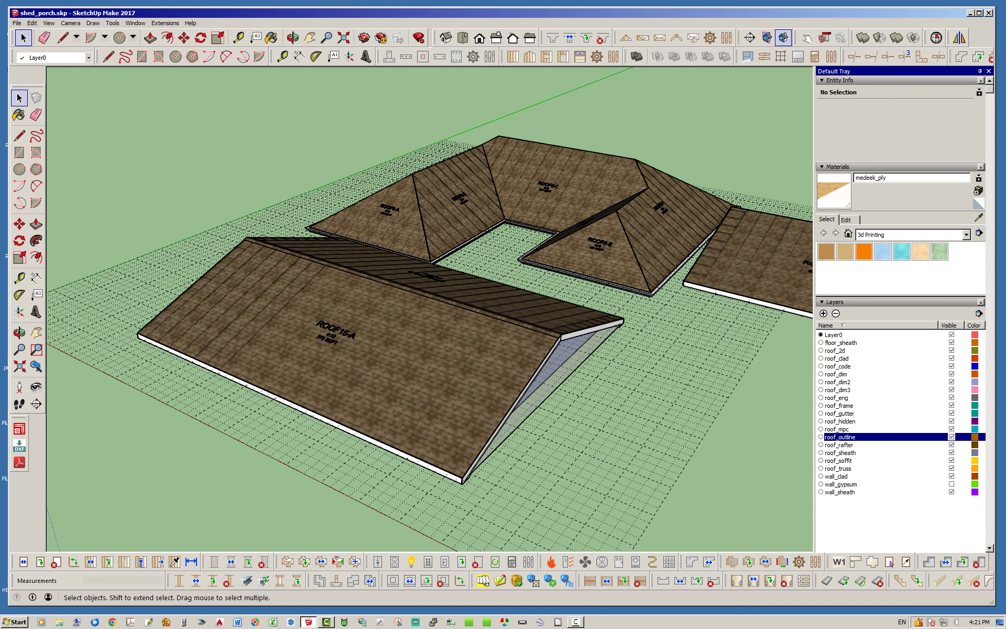
# Step: Examine the gable roof's revealed outline volume and footprint from above, from the gable end and from underneath
pyautogui.moveTo(503, 262); pyautogui.dragTo(538, 348, button='middle')
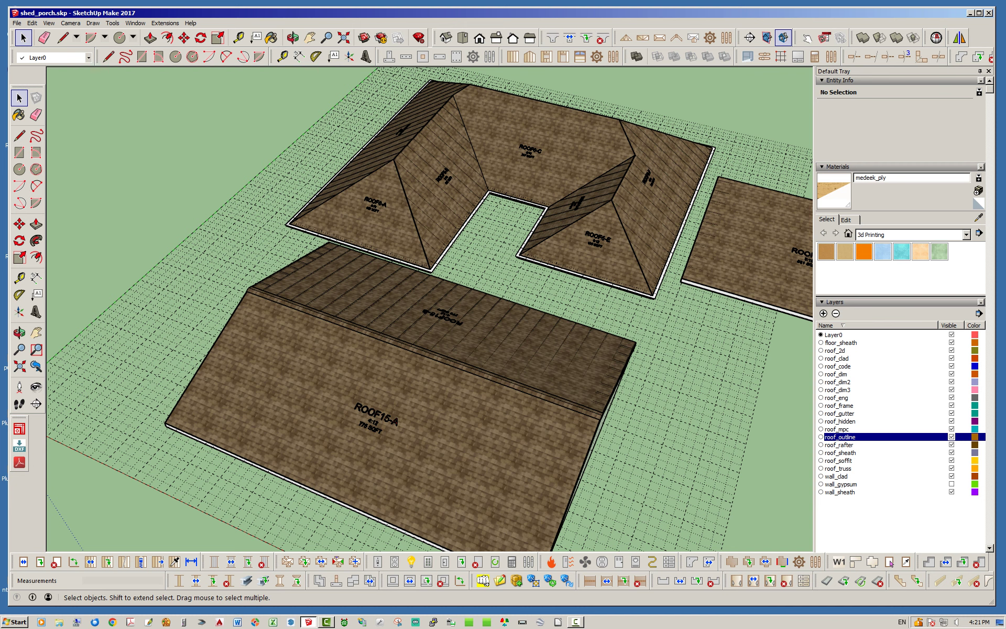
pyautogui.moveTo(435, 357); pyautogui.dragTo(406, 284, button='middle')
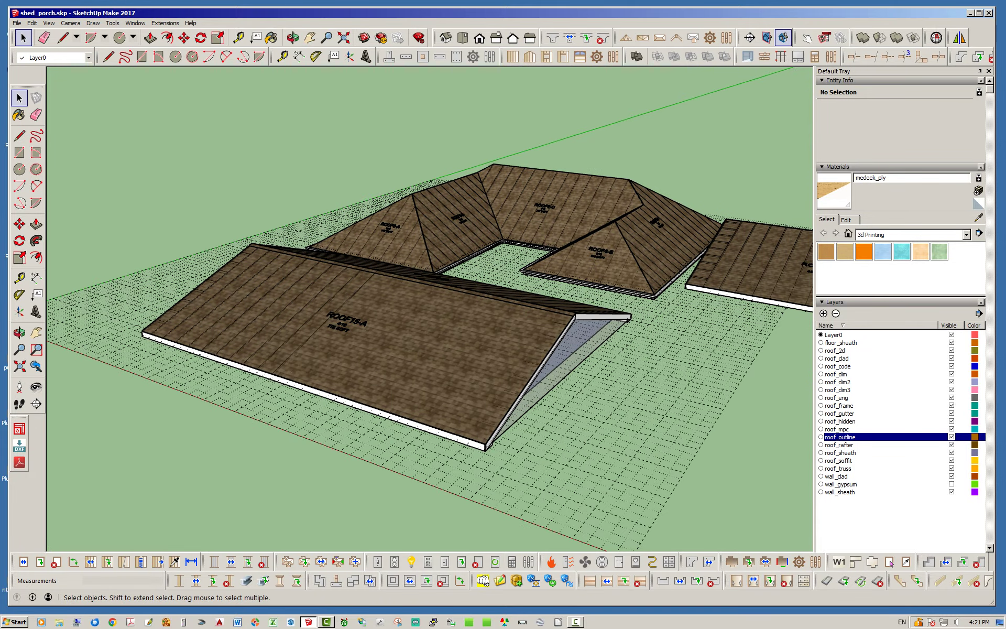
pyautogui.moveTo(514, 346); pyautogui.dragTo(487, 361, button='middle')
pyautogui.scroll(4, 461, 399)
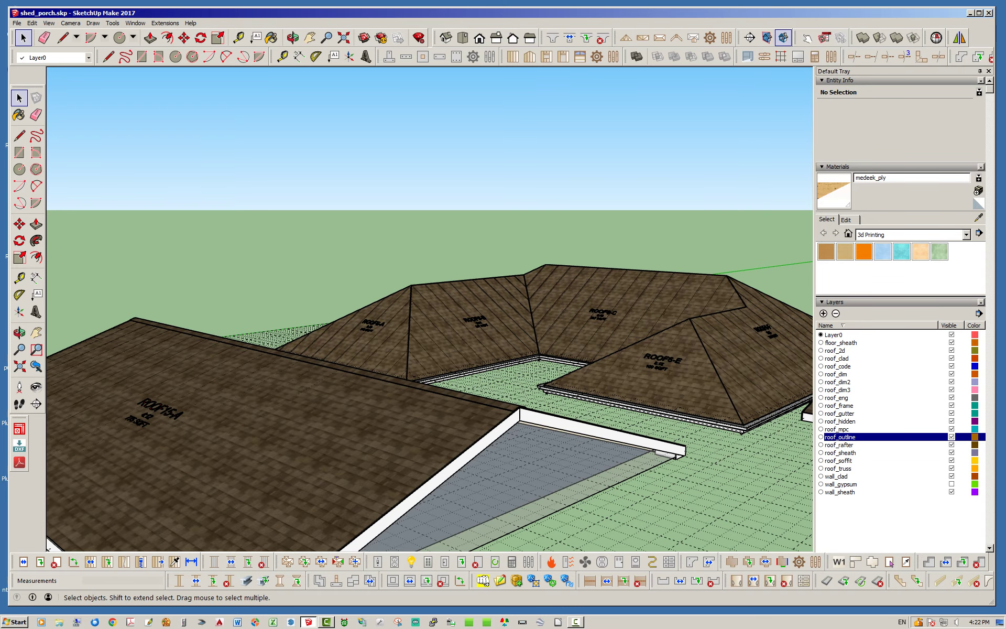
pyautogui.moveTo(420, 335); pyautogui.dragTo(420, 230, button='middle')
pyautogui.scroll(-4, 568, 362)
pyautogui.scroll(2, 495, 214)
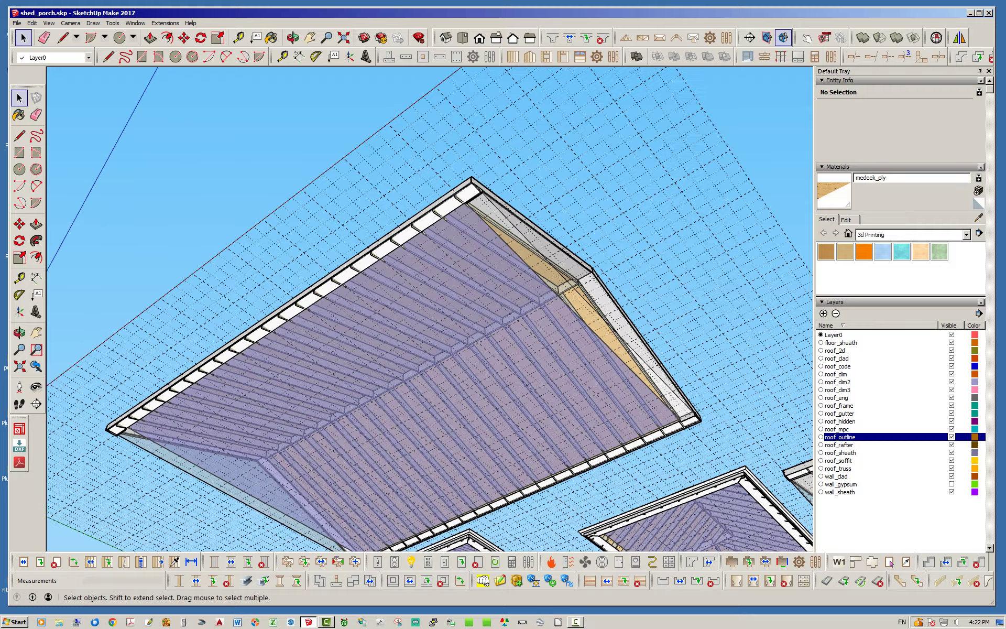
pyautogui.scroll(3, 425, 225)
pyautogui.moveTo(425, 225); pyautogui.dragTo(425, 388, button='middle')
pyautogui.scroll(-3, 394, 320)
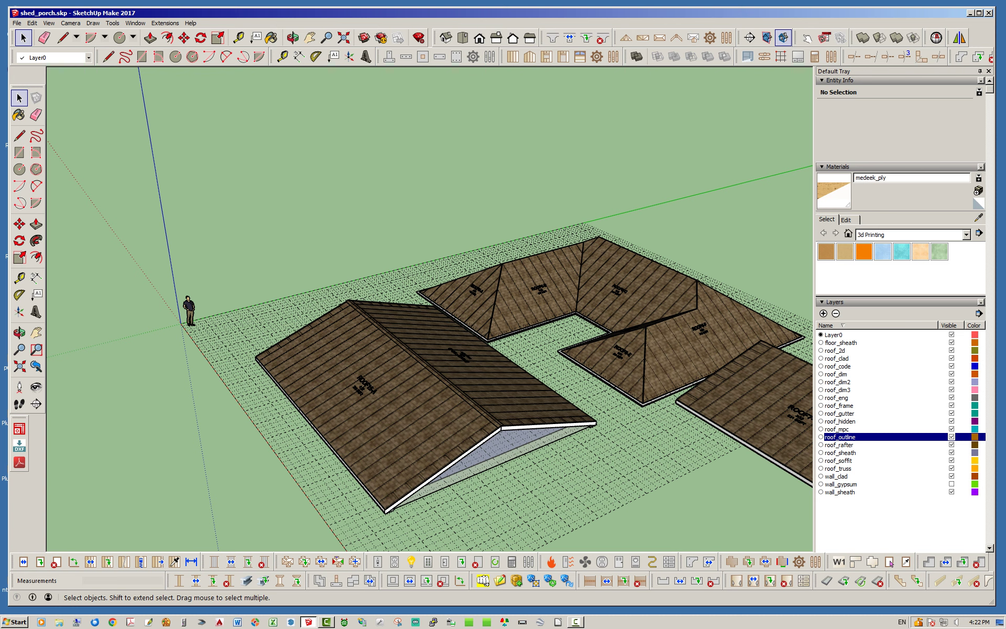
# Step: Start a second gable rafter roof and place it across the large roof's front eave with a 16 ft span and 16 ft length
pyautogui.moveTo(419, 356); pyautogui.dragTo(498, 359, button='middle')
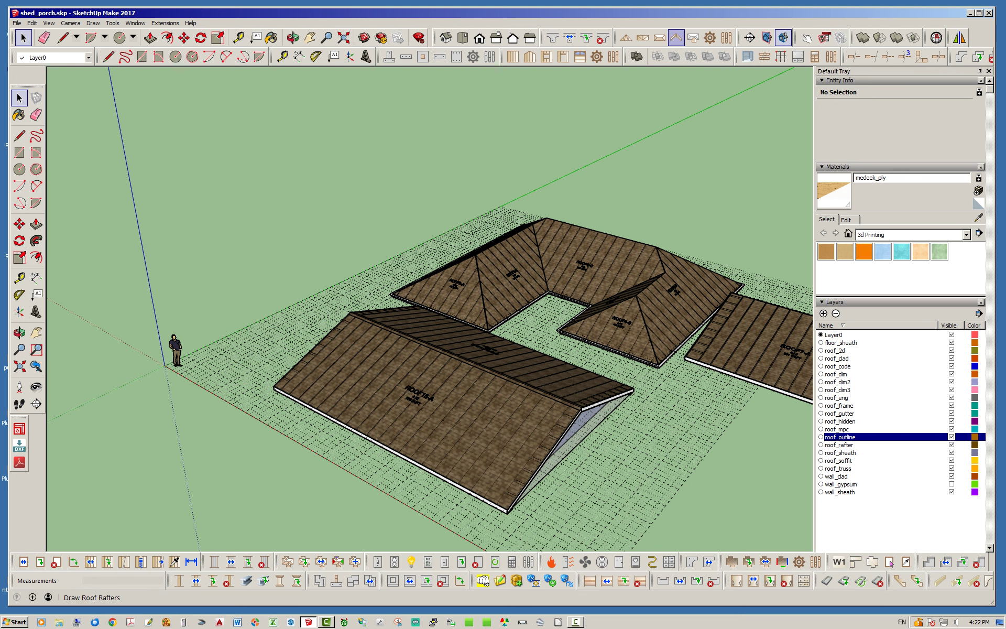
pyautogui.click(676, 37)
pyautogui.click(462, 319)
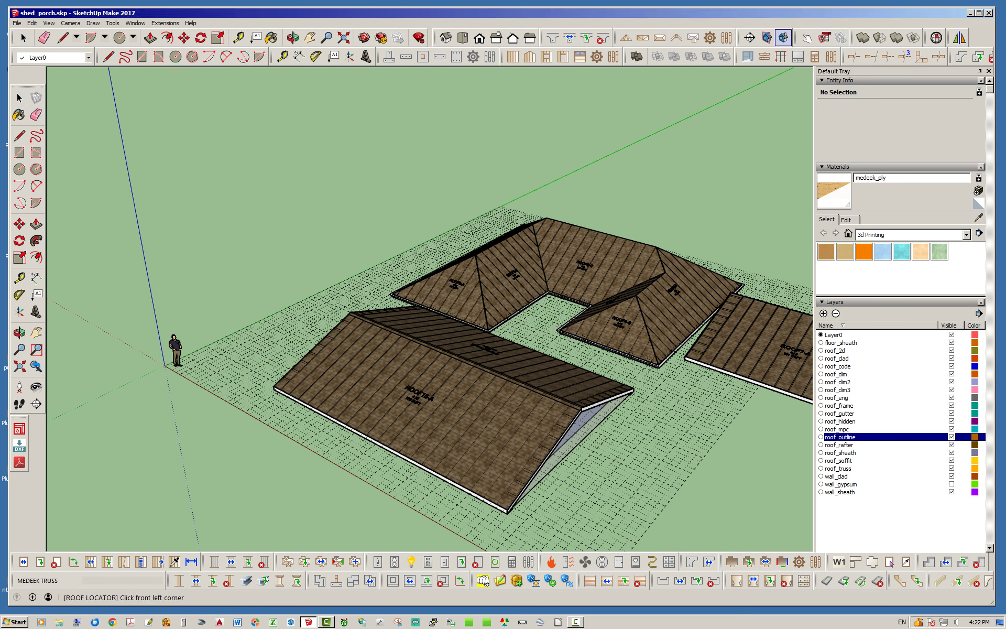
pyautogui.click(281, 433)
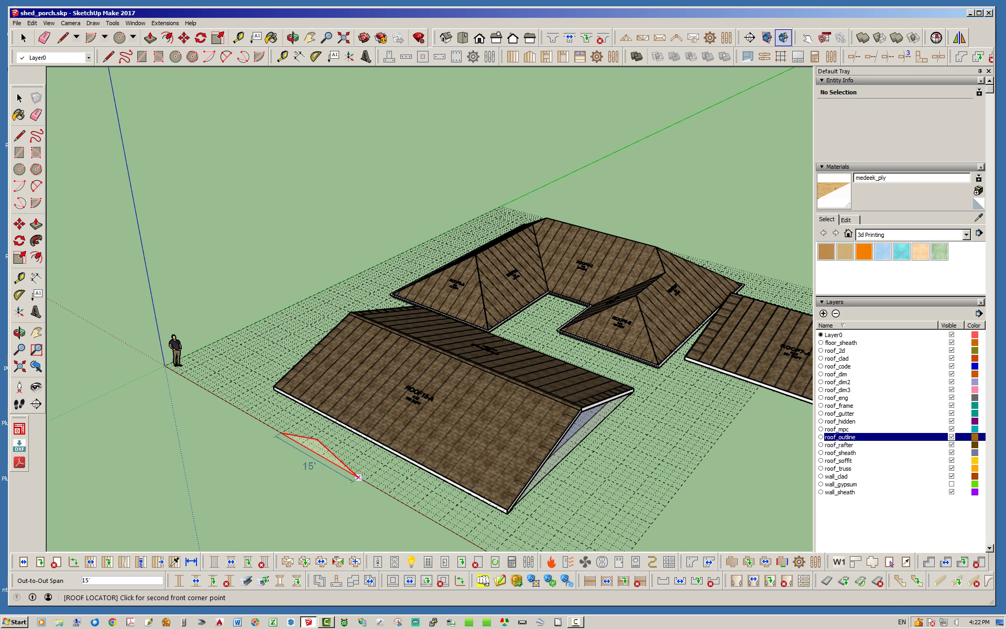
pyautogui.click(365, 480)
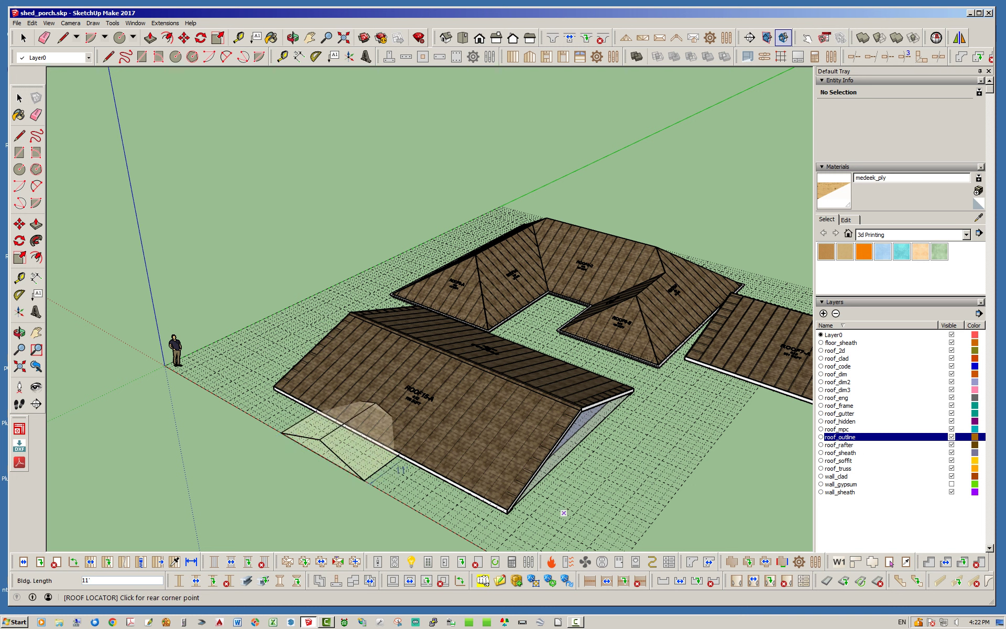
pyautogui.click(591, 495)
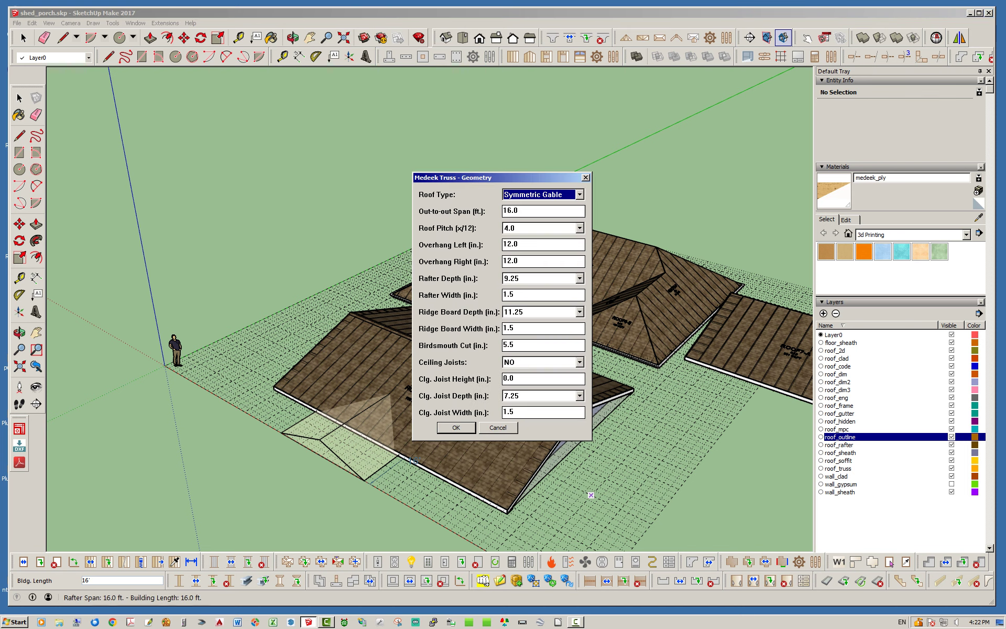
# Step: Generate the smaller symmetric gable roof with a 4:12 pitch, 12 in. side overhangs and a 16 in. gable overhang
pyautogui.press('Return')
pyautogui.press('Return')
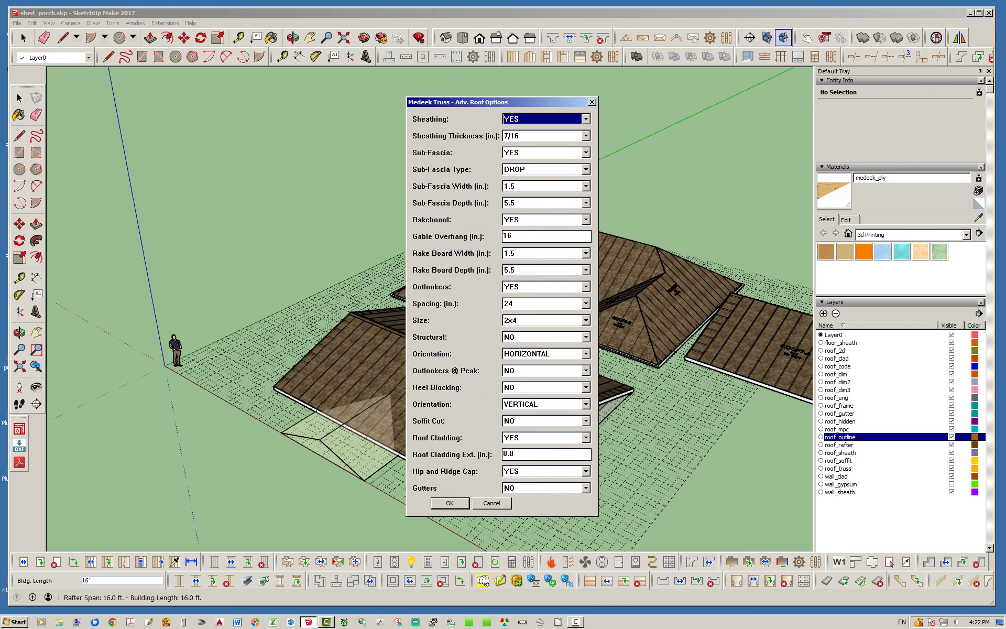
pyautogui.press('Return')
# Step: Open the large gable roof's rafter assembly for editing and set its soffit cut to 0
pyautogui.moveTo(524, 335); pyautogui.dragTo(430, 173, button='middle')
pyautogui.moveTo(310, 217); pyautogui.dragTo(388, 293, button='middle')
pyautogui.scroll(7, 388, 294)
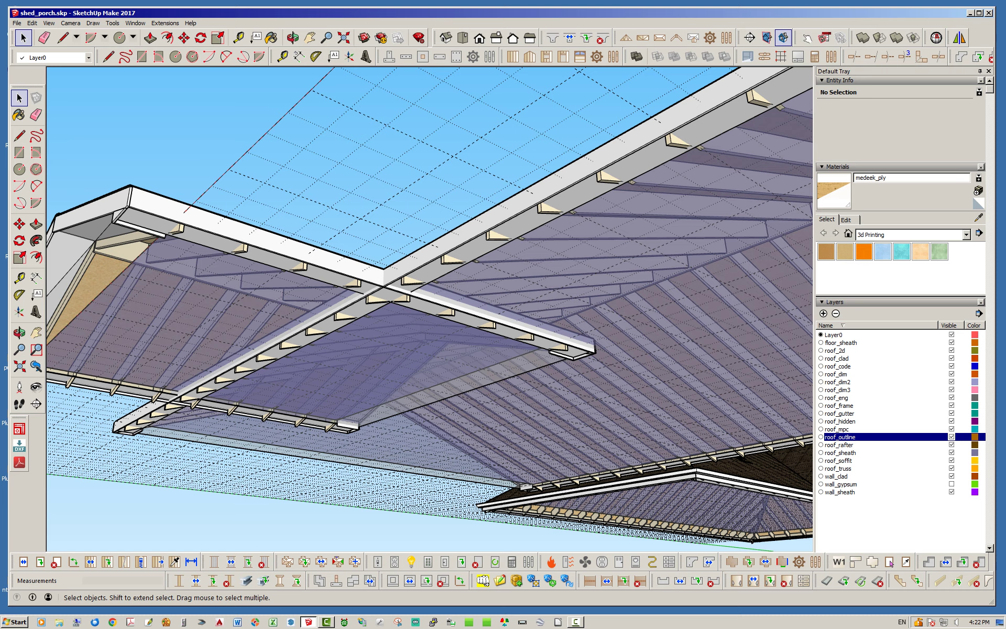
pyautogui.moveTo(385, 262); pyautogui.dragTo(335, 366, button='middle')
pyautogui.scroll(-4, 320, 301)
pyautogui.rightClick(481, 312)
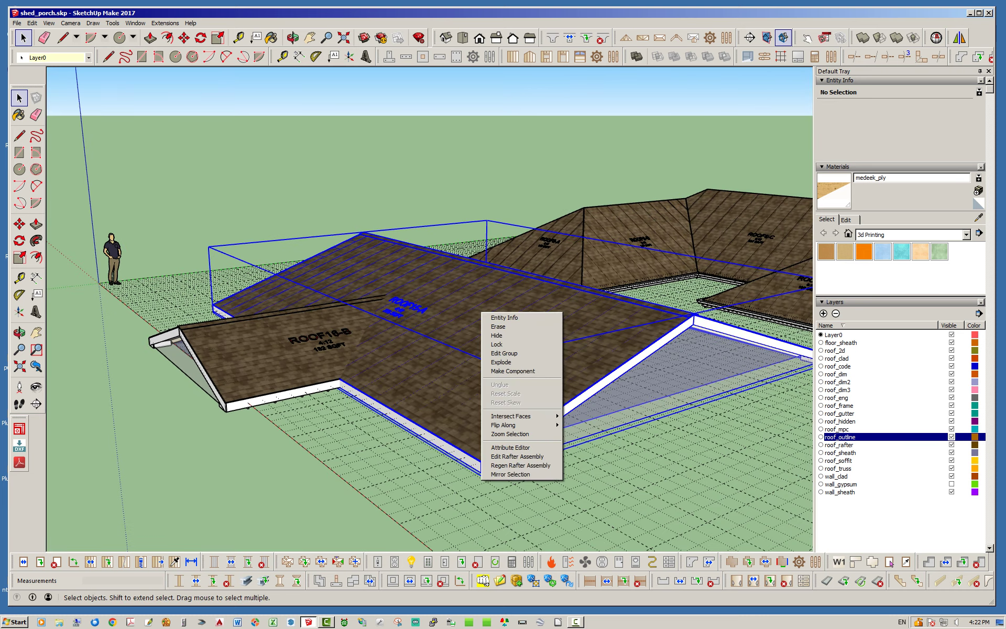
pyautogui.click(517, 457)
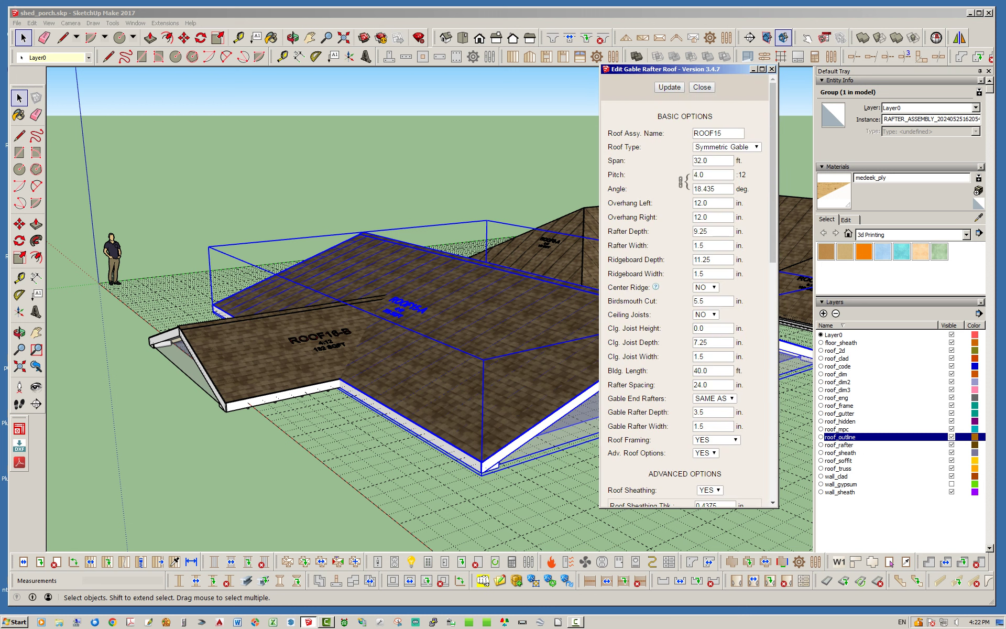
pyautogui.scroll(-10, 685, 304)
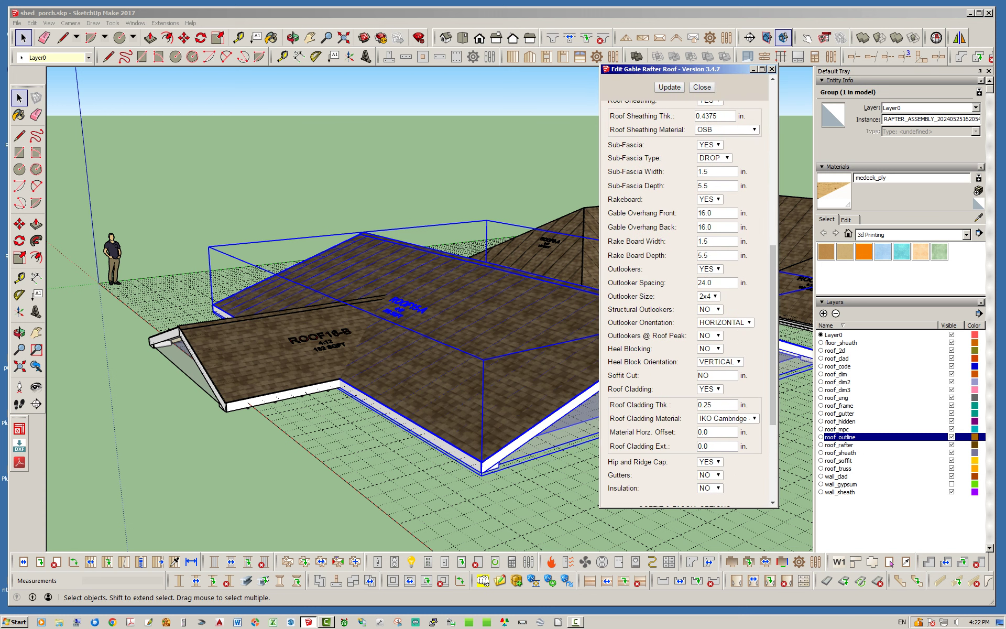
pyautogui.doubleClick(704, 375)
pyautogui.write('0')
pyautogui.press('Return')
pyautogui.scroll(8, 684, 304)
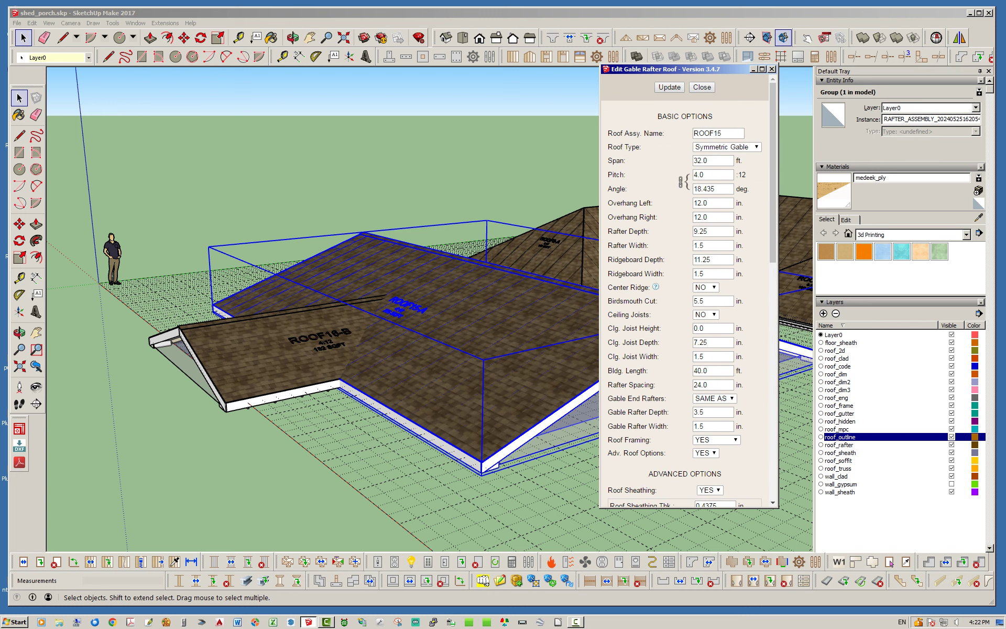
# Step: Set the large roof's pitch to 8:12, update the assembly and close its editor
pyautogui.doubleClick(700, 175)
pyautogui.write('8')
pyautogui.click(734, 119)
pyautogui.click(669, 87)
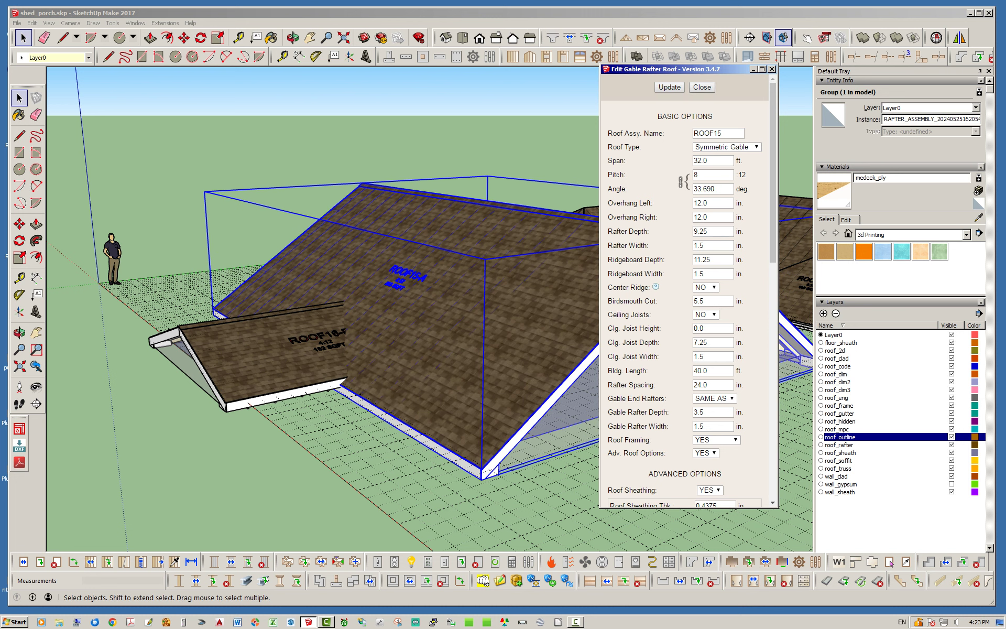
pyautogui.click(702, 87)
pyautogui.click(681, 136)
# Step: Open the smaller gable roof's rafter assembly for editing and set its pitch to 8:12
pyautogui.moveTo(524, 325); pyautogui.dragTo(620, 327, button='middle')
pyautogui.rightClick(408, 353)
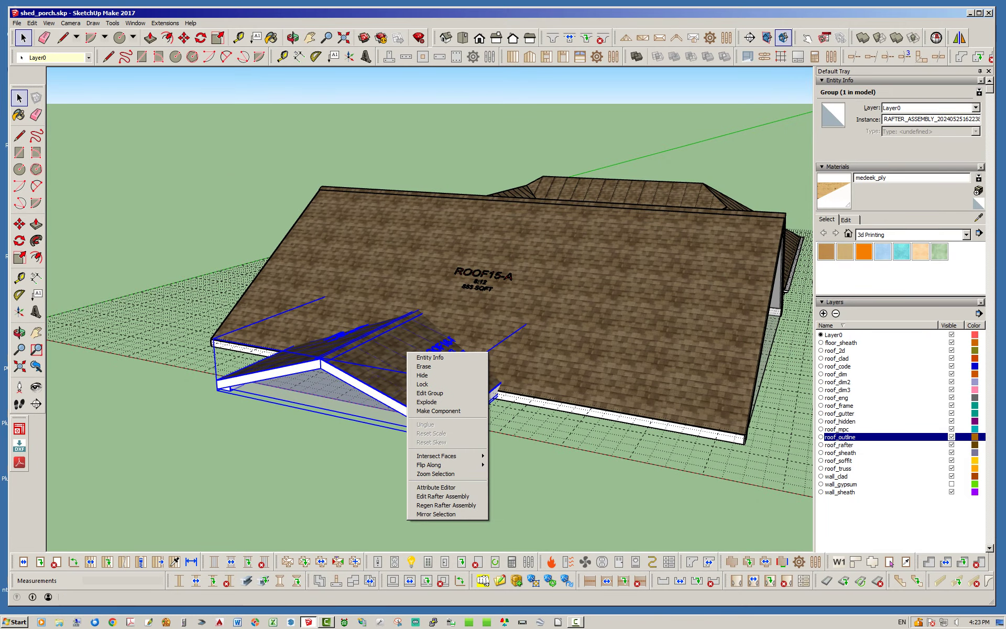
pyautogui.click(443, 496)
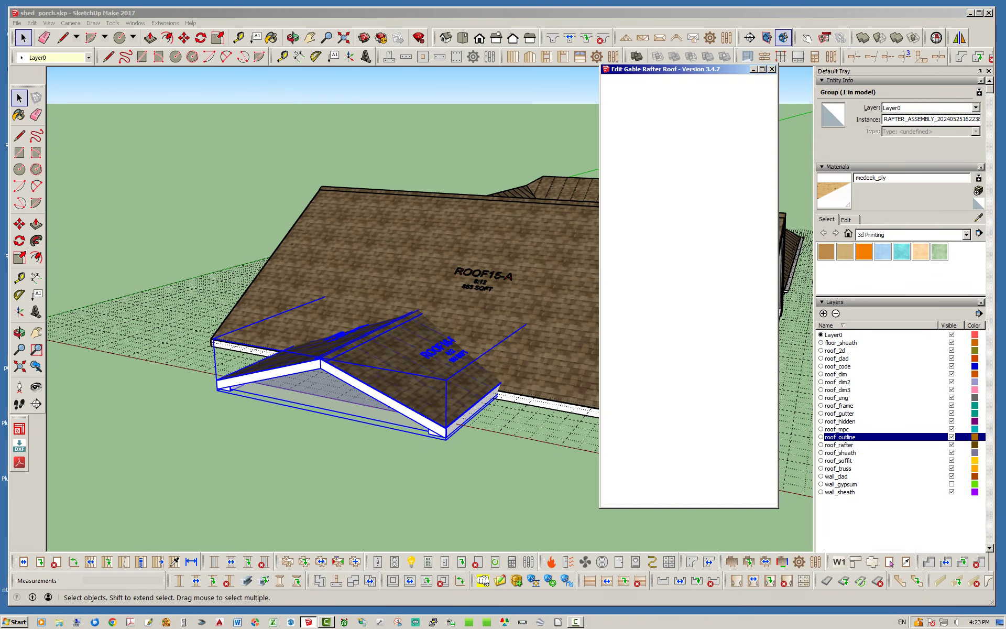
pyautogui.doubleClick(699, 175)
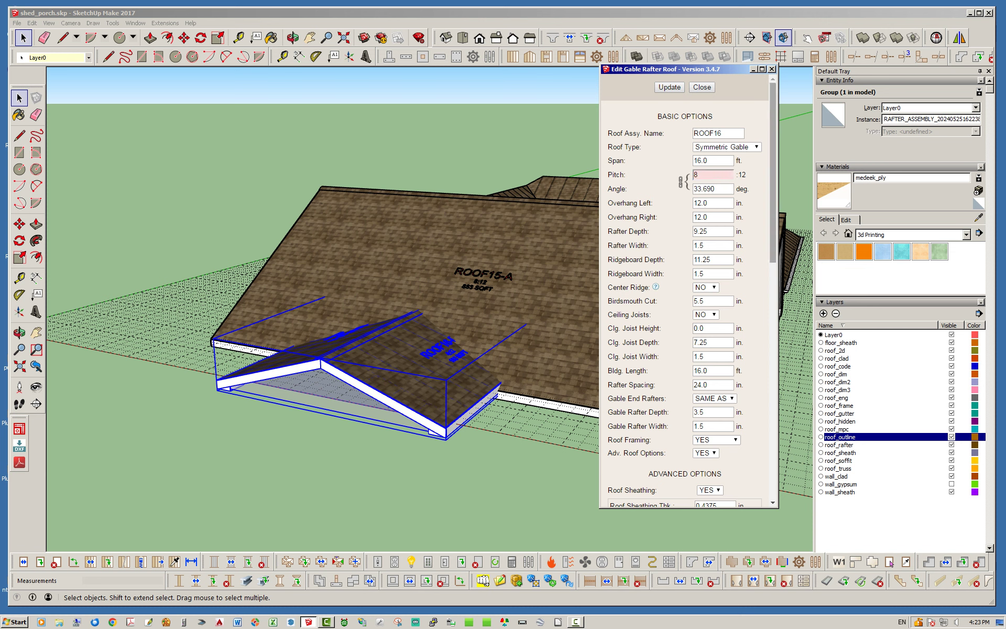
# Step: Set the smaller roof's soffit cut to 0, update the assembly and close its editor
pyautogui.scroll(-4, 685, 301)
pyautogui.scroll(-5, 685, 302)
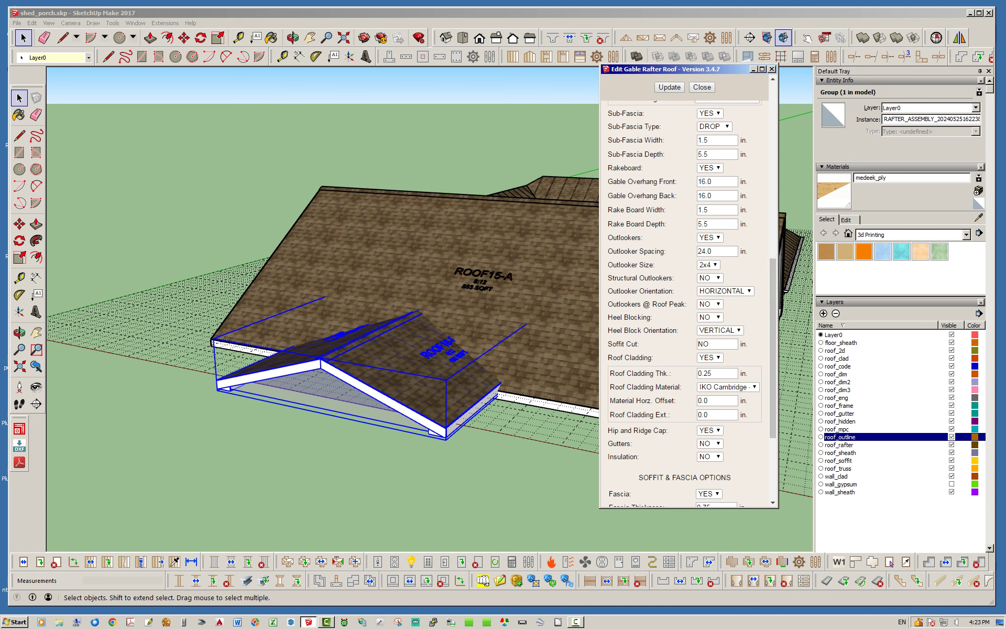
pyautogui.doubleClick(705, 344)
pyautogui.write('0')
pyautogui.click(755, 343)
pyautogui.click(669, 88)
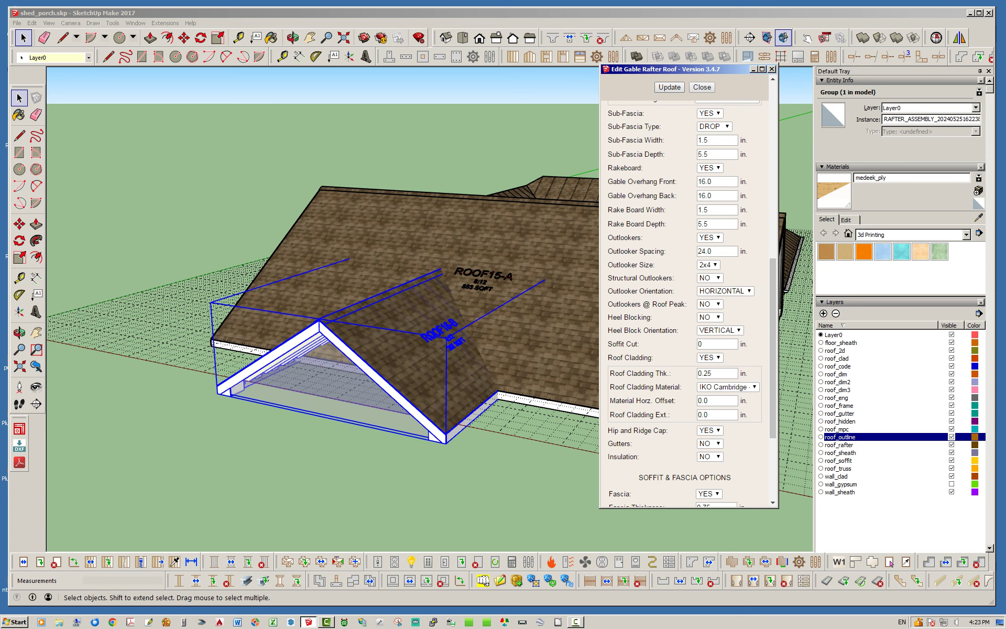
pyautogui.click(702, 87)
pyautogui.click(525, 480)
# Step: Examine the smaller roof's eave ends from underneath and its overlap with the large roof from above
pyautogui.moveTo(524, 471); pyautogui.dragTo(639, 262, button='middle')
pyautogui.scroll(7, 650, 233)
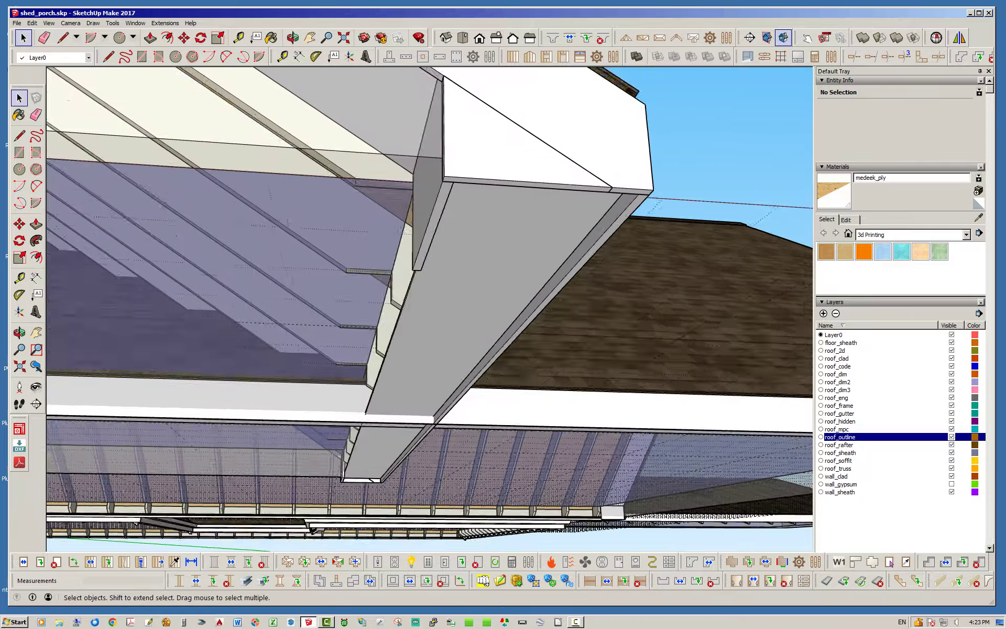
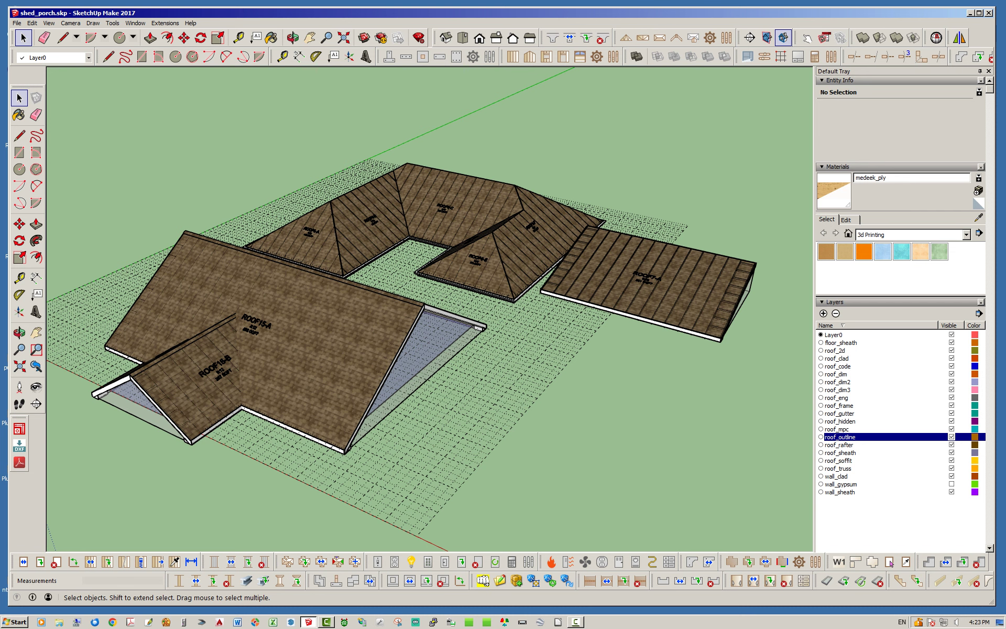
pyautogui.moveTo(367, 351); pyautogui.dragTo(484, 354, button='middle')
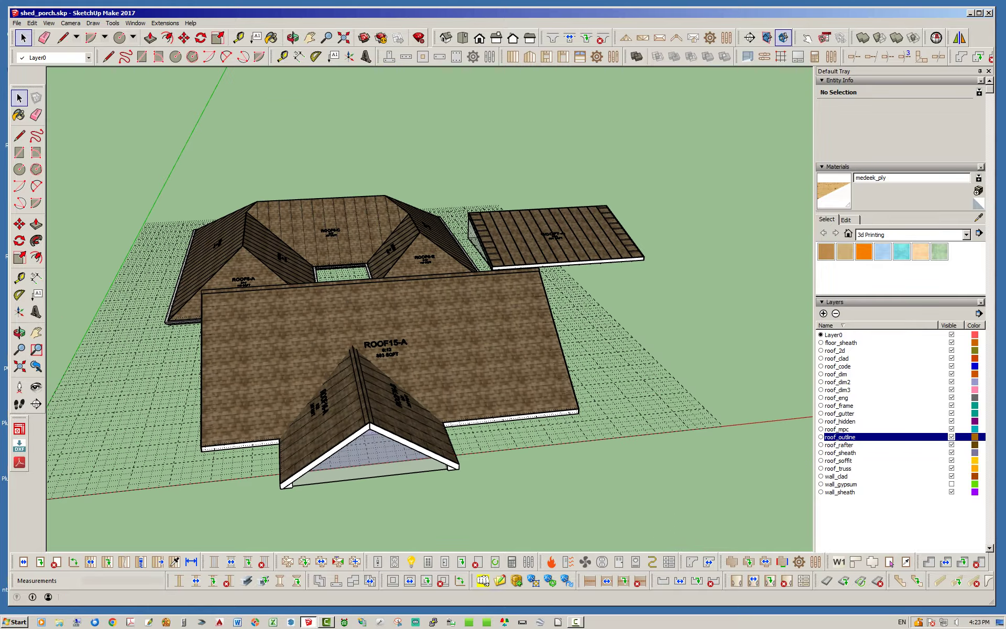
pyautogui.scroll(2, 321, 476)
pyautogui.moveTo(325, 419); pyautogui.dragTo(352, 452, button='middle')
pyautogui.click(354, 445)
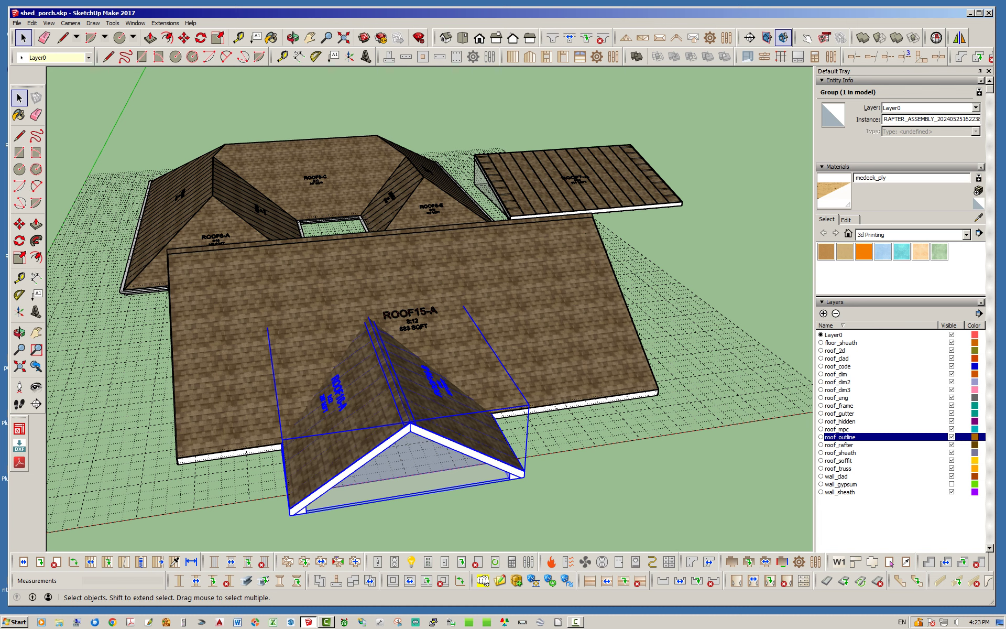
pyautogui.moveTo(624, 367); pyautogui.dragTo(490, 325, button='middle')
pyautogui.scroll(-3, 574, 362)
pyautogui.click(577, 446)
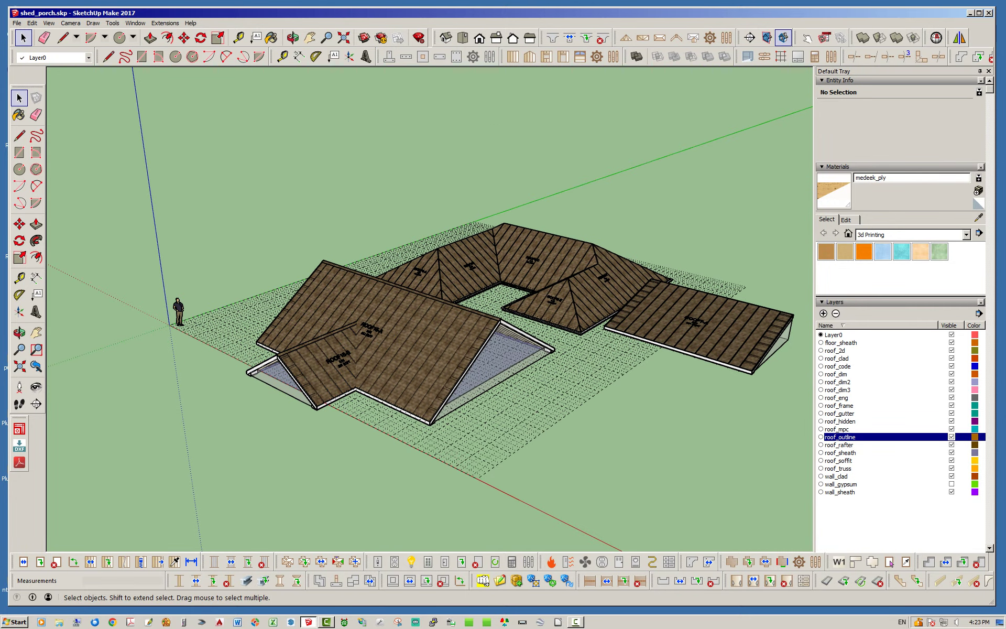
# Step: Review the large gable roof's rafter assembly parameters and close the editor without changes
pyautogui.moveTo(446, 341); pyautogui.dragTo(511, 312, button='middle')
pyautogui.rightClick(511, 310)
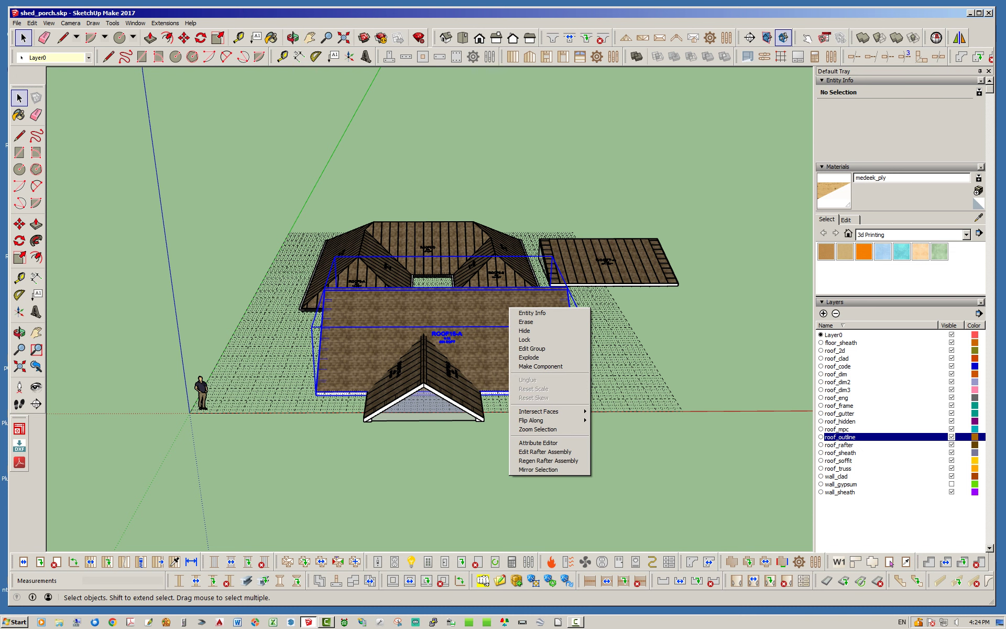
pyautogui.click(545, 452)
pyautogui.scroll(-5, 687, 293)
pyautogui.moveTo(773, 246); pyautogui.dragTo(773, 406)
pyautogui.scroll(10, 687, 293)
pyautogui.scroll(-5, 686, 293)
pyautogui.scroll(5, 686, 294)
pyautogui.click(772, 69)
pyautogui.click(723, 157)
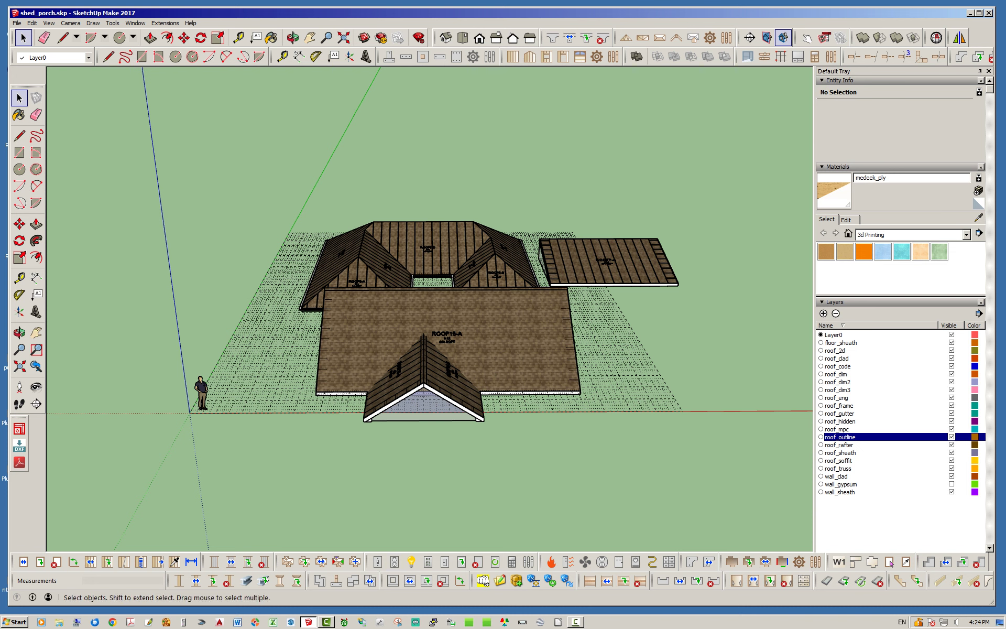
# Step: Create a complex roof connection with the large gable roof as first assembly and the smaller gable roof as second
pyautogui.click(355, 561)
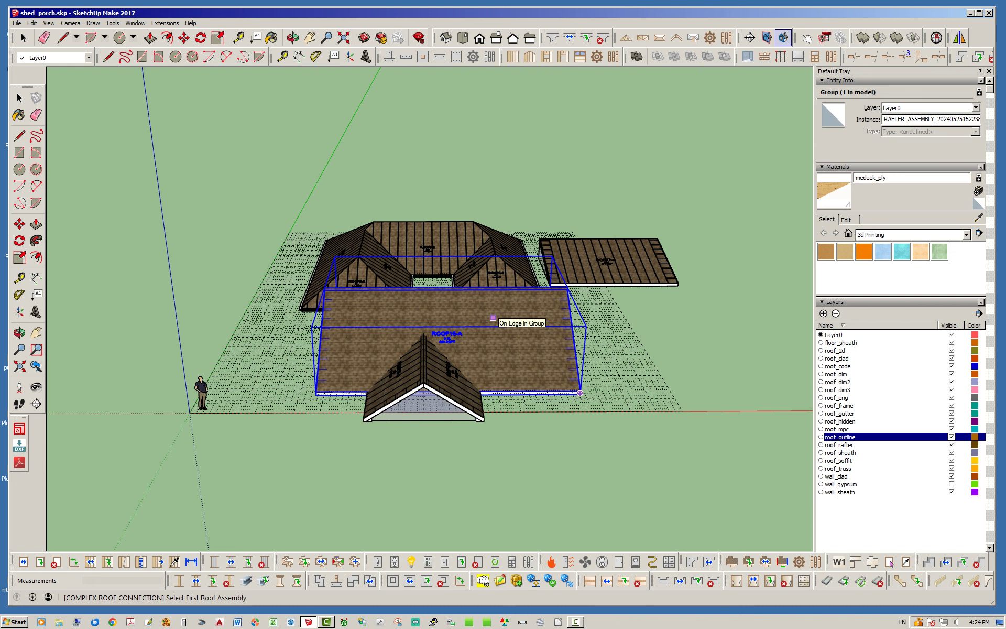
pyautogui.click(492, 317)
pyautogui.moveTo(492, 318); pyautogui.dragTo(416, 346, button='middle')
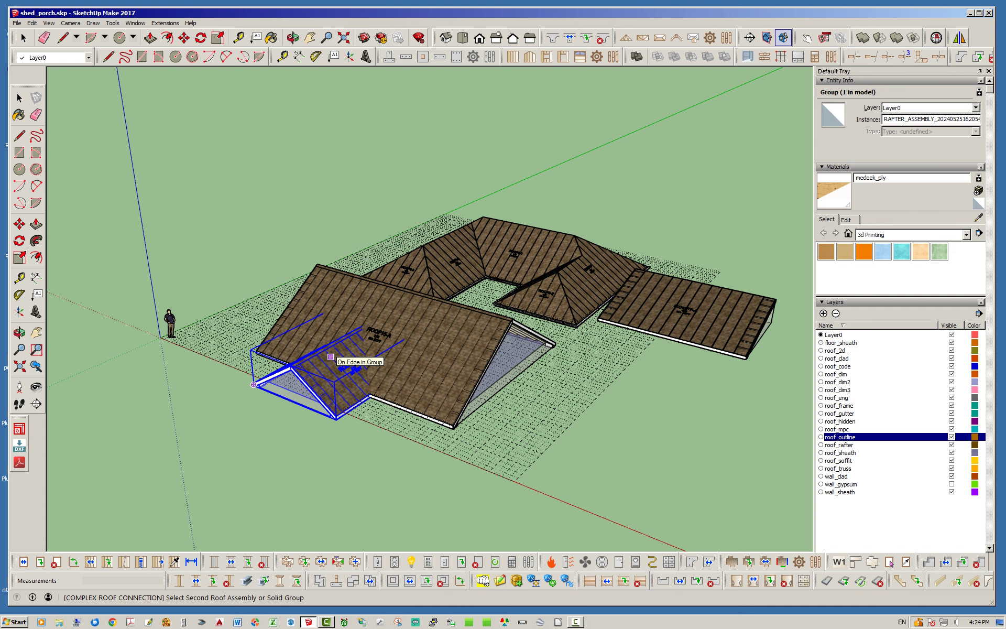
pyautogui.click(331, 357)
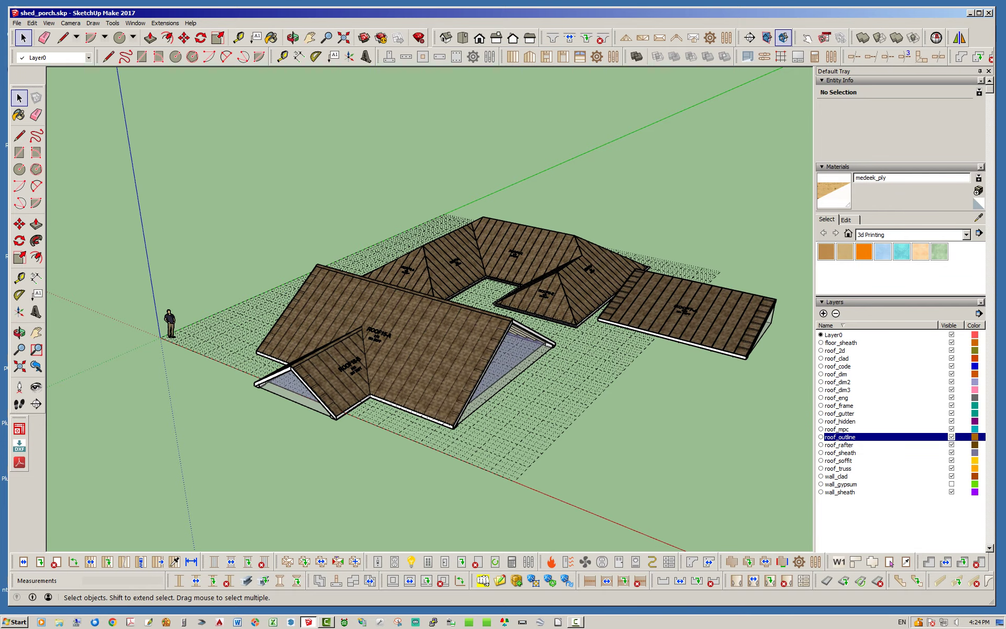
# Step: Hide the roof_outline and roof_hidden layers and the Medeek grid group
pyautogui.scroll(5, 341, 340)
pyautogui.moveTo(342, 339); pyautogui.dragTo(220, 179, button='middle')
pyautogui.moveTo(315, 176); pyautogui.dragTo(417, 160, button='middle')
pyautogui.moveTo(335, 294); pyautogui.dragTo(385, 330, button='middle')
pyautogui.moveTo(49, 354); pyautogui.dragTo(49, 378, button='middle')
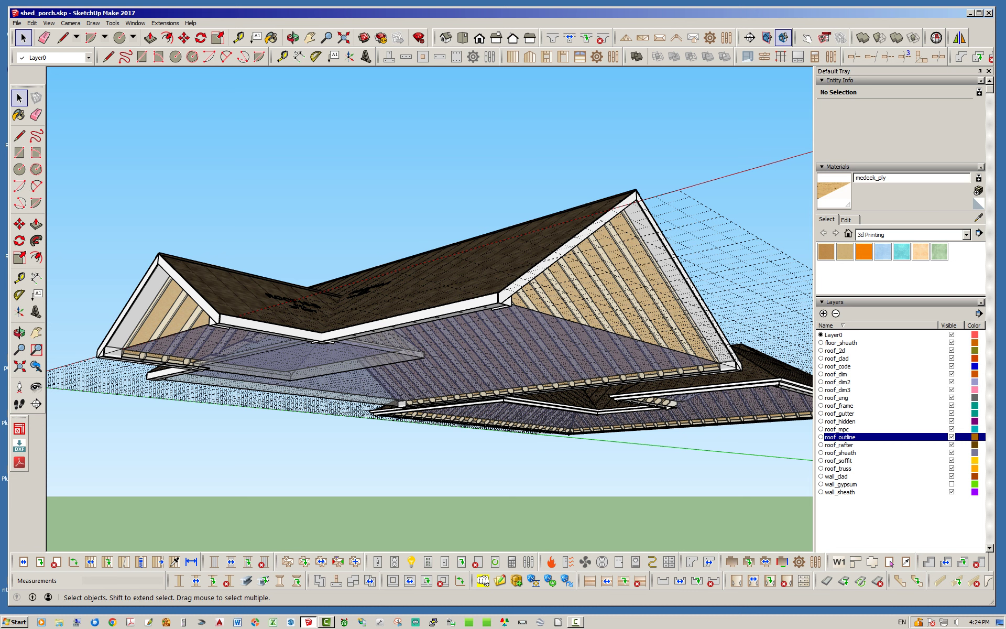
pyautogui.click(952, 437)
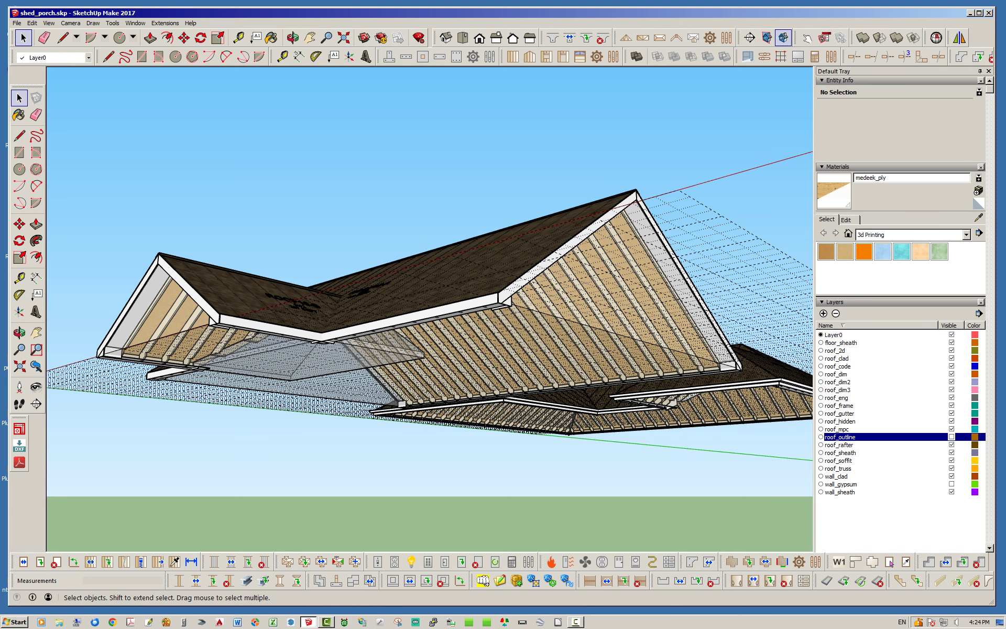
pyautogui.click(952, 421)
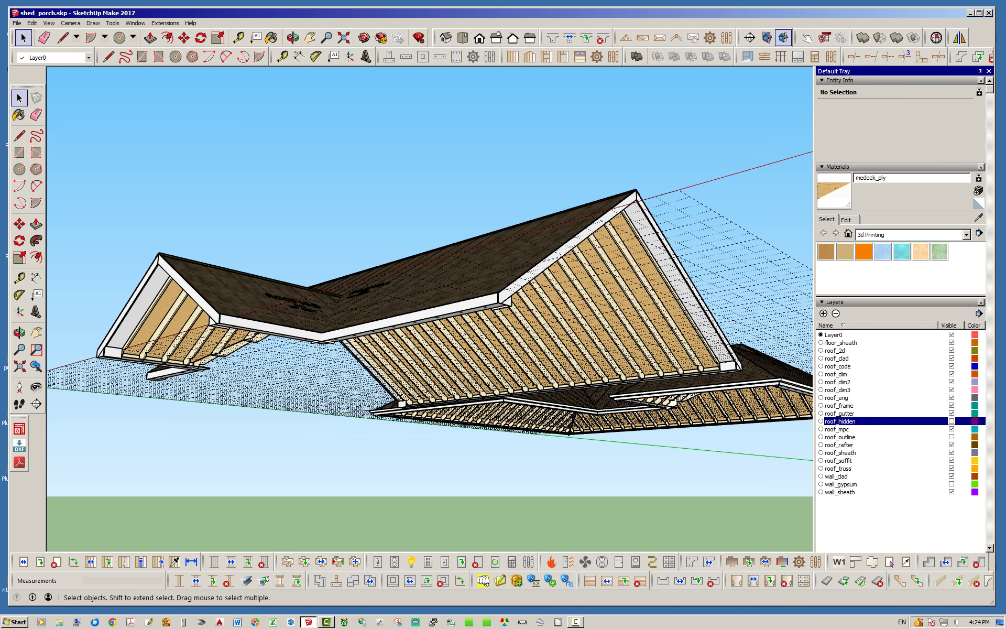
pyautogui.rightClick(709, 220)
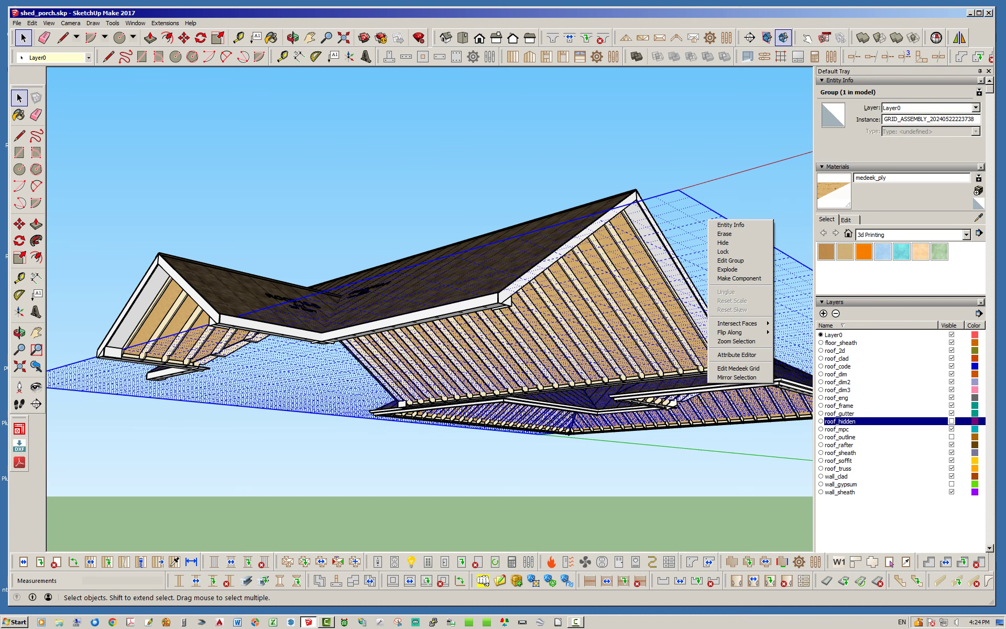
pyautogui.click(724, 243)
# Step: Examine the joined roofs' rafters and valley intersection from underneath, and the roof surfaces from outside
pyautogui.moveTo(655, 319); pyautogui.dragTo(535, 162, button='middle')
pyautogui.scroll(4, 275, 291)
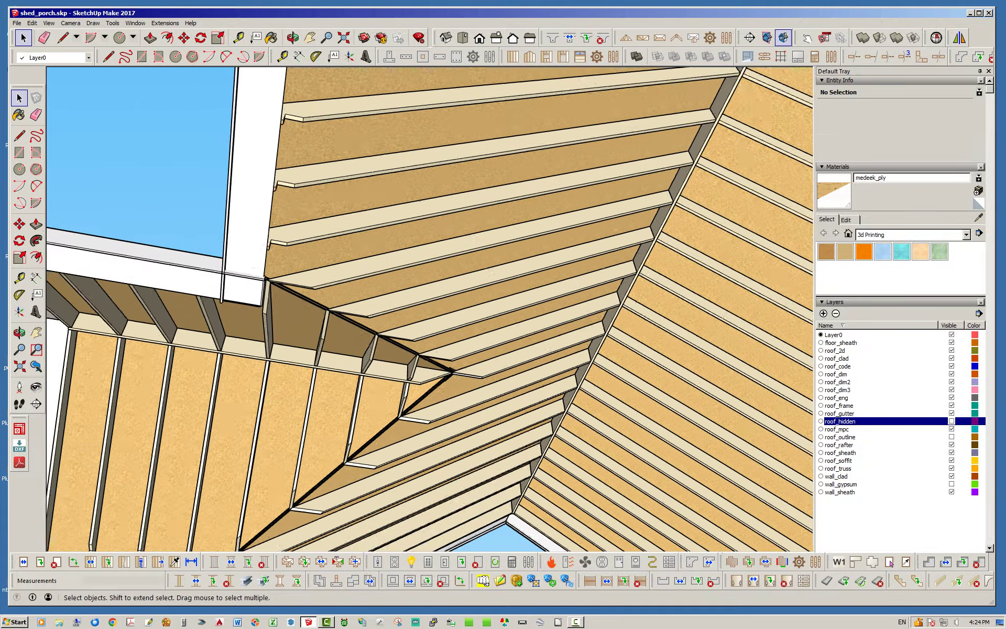
pyautogui.scroll(3, 314, 333)
pyautogui.moveTo(314, 333); pyautogui.dragTo(462, 388, button='middle')
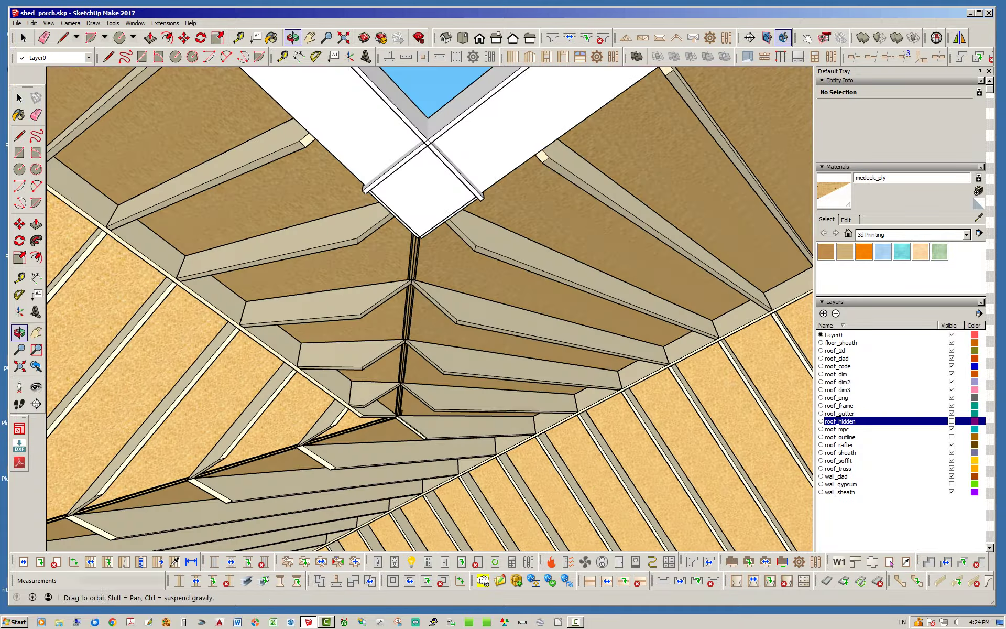
pyautogui.moveTo(593, 265); pyautogui.dragTo(582, 257, button='middle')
pyautogui.moveTo(435, 243); pyautogui.dragTo(543, 257, button='middle')
pyautogui.scroll(-6, 435, 359)
pyautogui.moveTo(561, 194); pyautogui.dragTo(567, 173, button='middle')
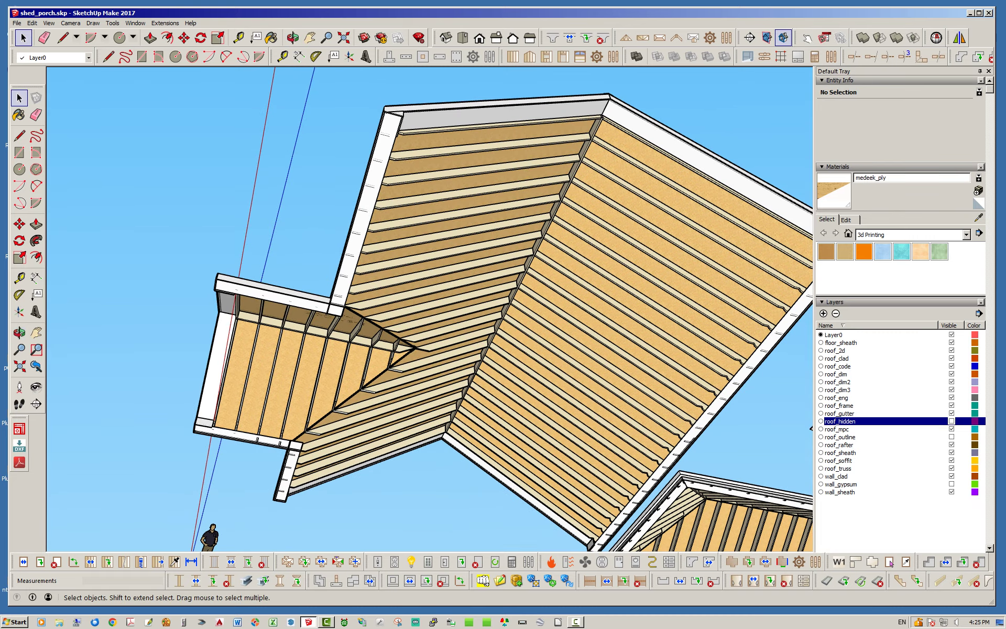
pyautogui.moveTo(417, 343); pyautogui.dragTo(482, 356, button='middle')
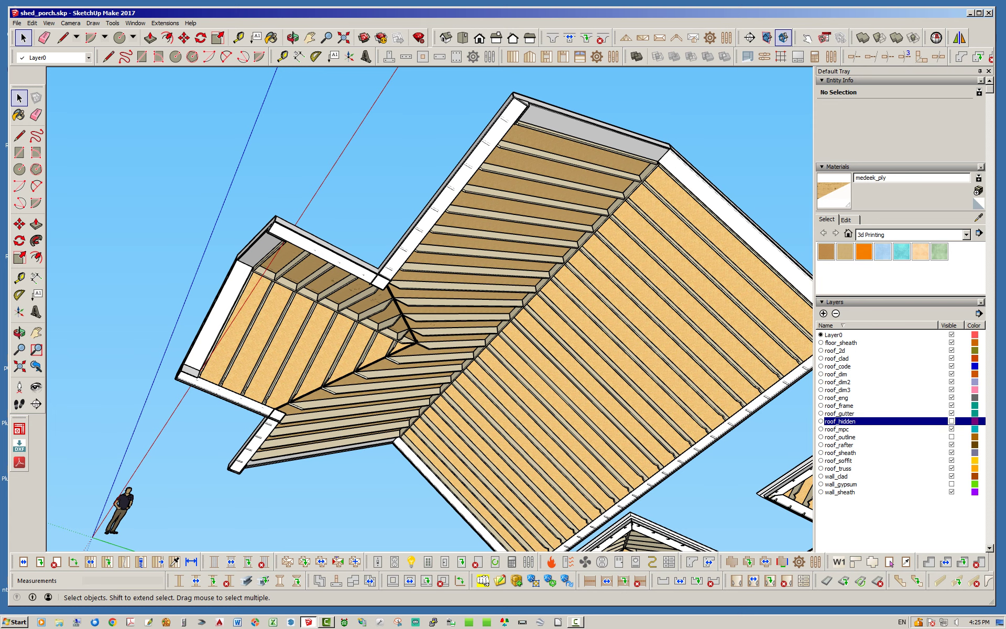
pyautogui.moveTo(430, 325); pyautogui.dragTo(544, 471, button='middle')
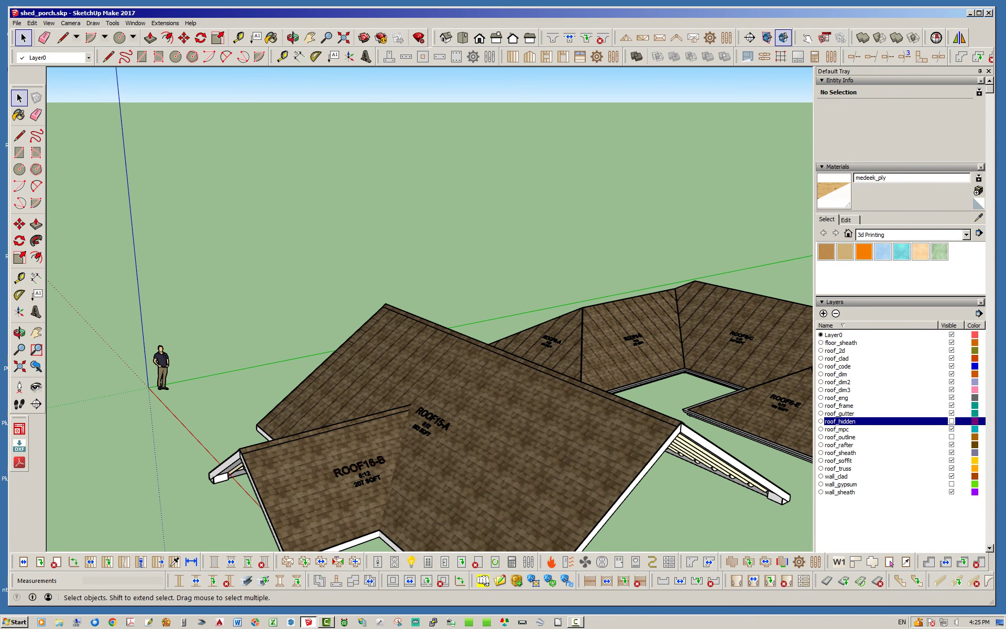
pyautogui.scroll(-3, 474, 406)
pyautogui.moveTo(474, 406); pyautogui.dragTo(488, 358, button='middle')
pyautogui.scroll(2, 434, 409)
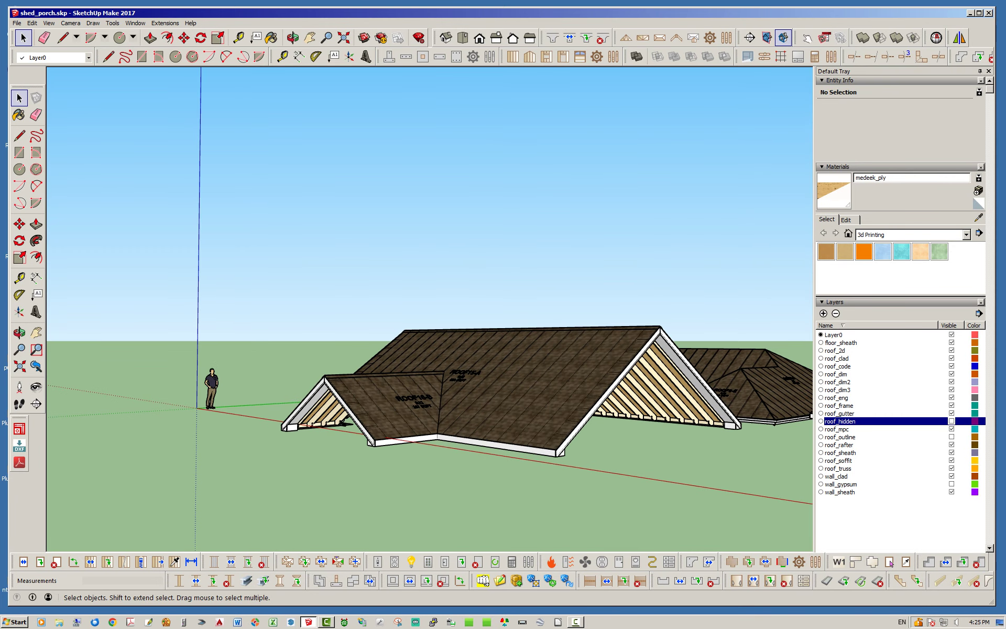
pyautogui.moveTo(434, 408); pyautogui.dragTo(447, 442, button='middle')
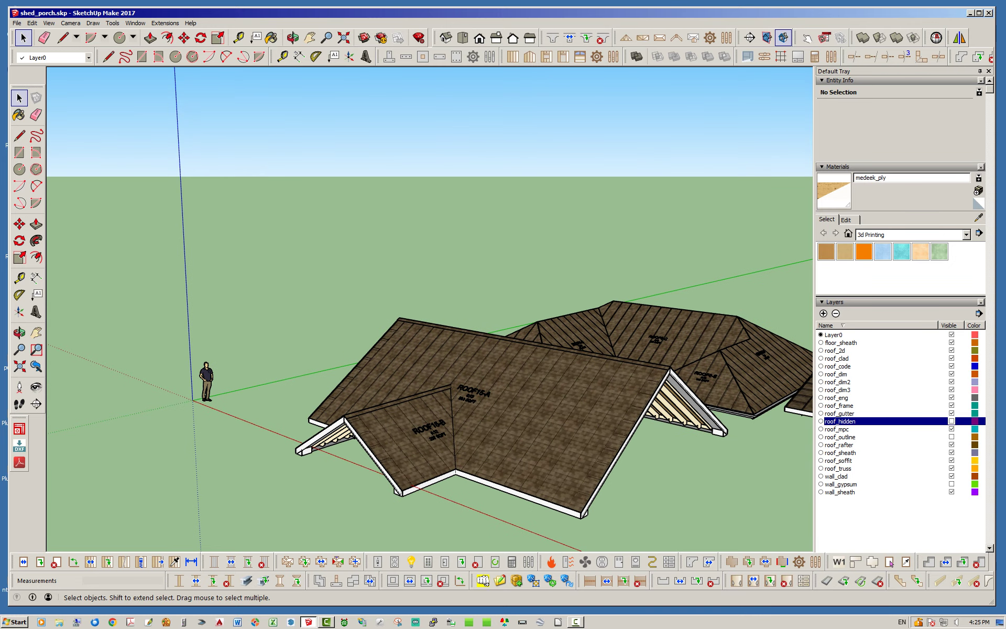
# Step: Review the roof connections listed in the large gable roof's rafter assembly parameters and close the editor without changes
pyautogui.rightClick(510, 398)
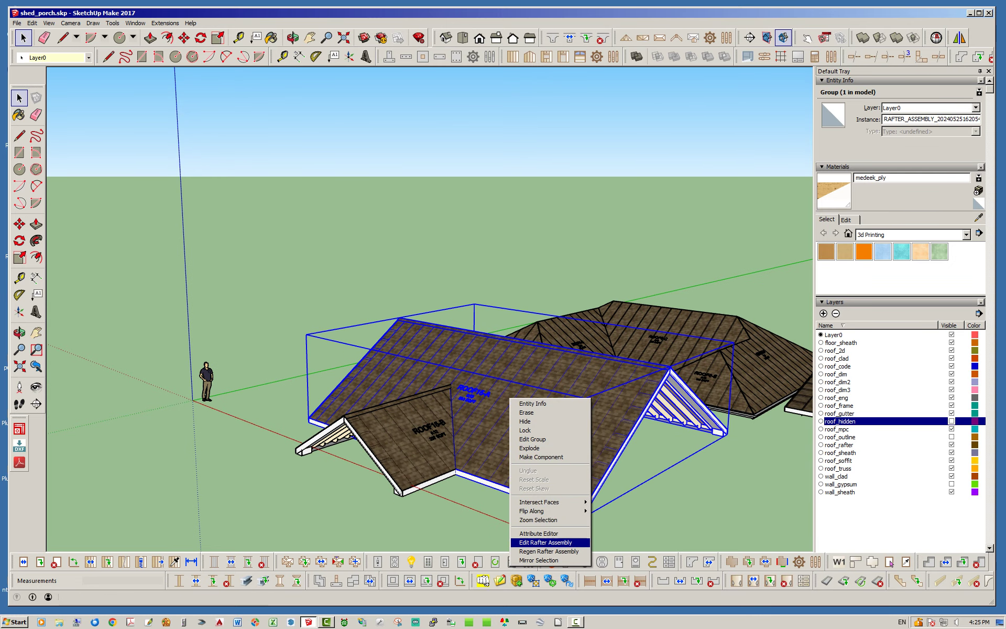
pyautogui.click(545, 543)
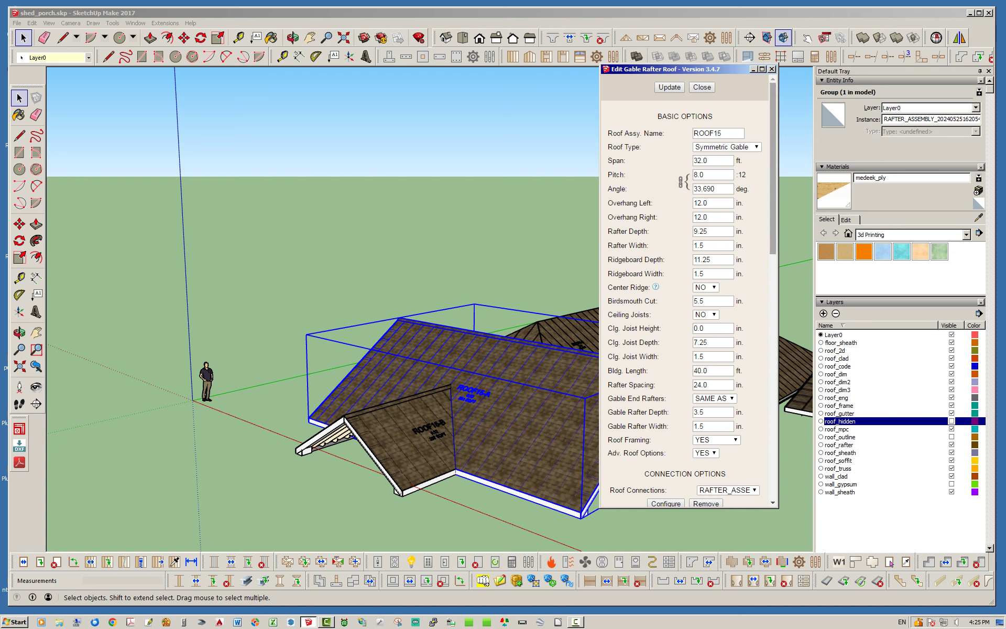
pyautogui.scroll(-5, 687, 294)
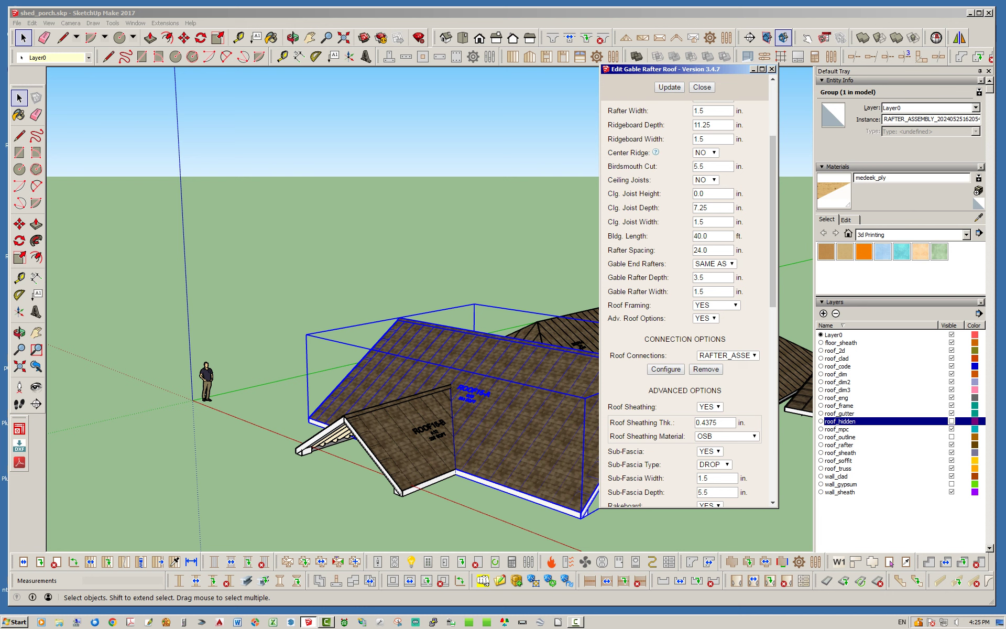
pyautogui.click(727, 356)
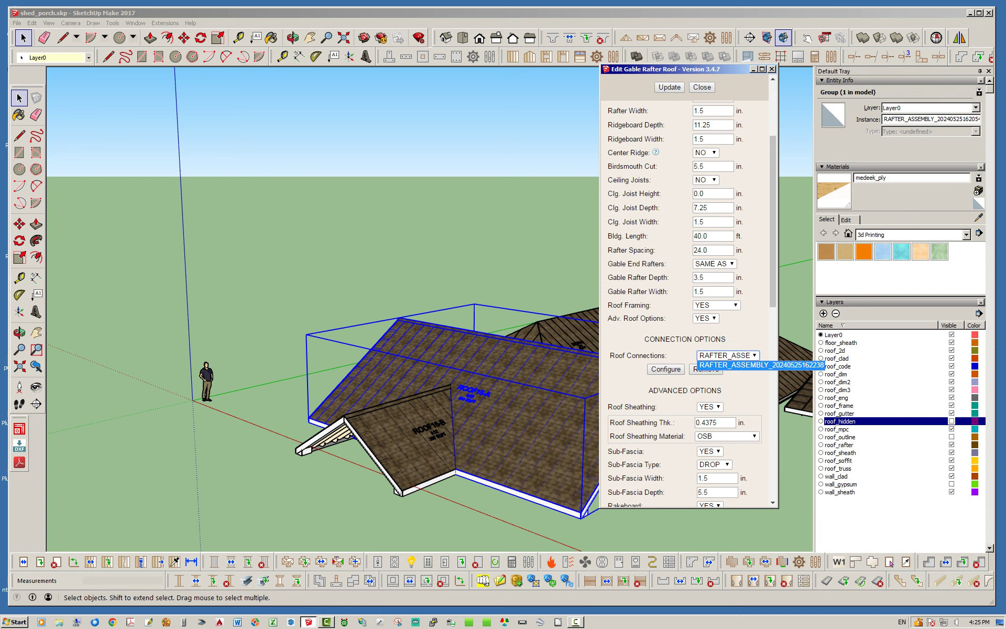
pyautogui.click(742, 370)
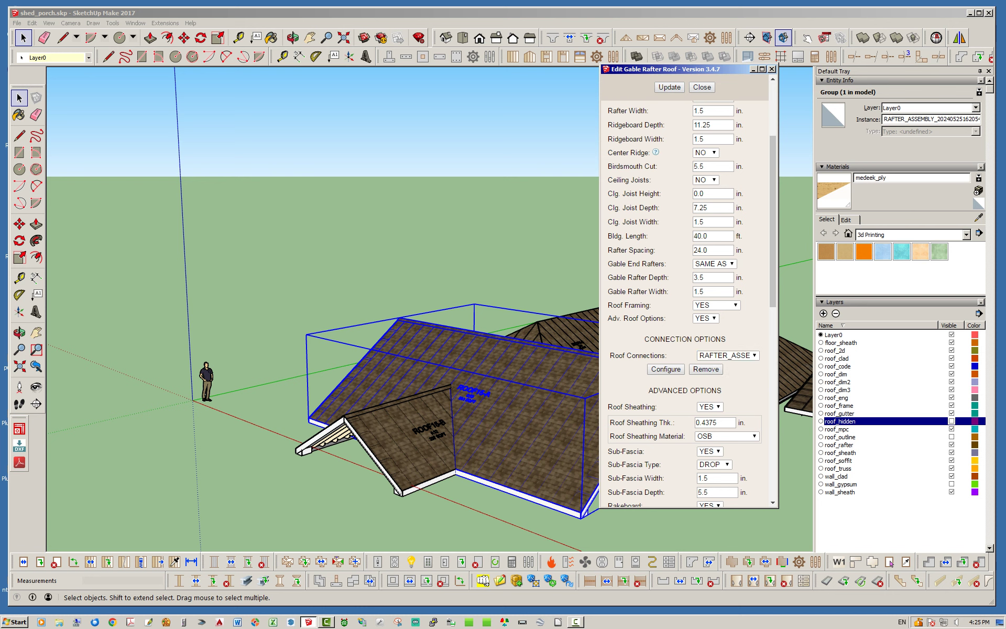
pyautogui.click(727, 355)
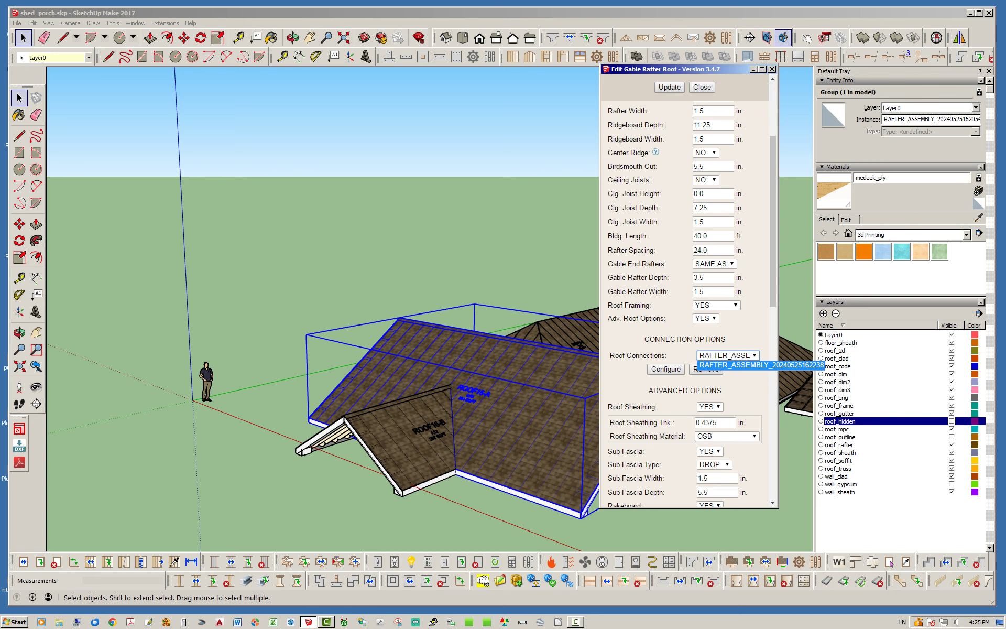
pyautogui.click(631, 373)
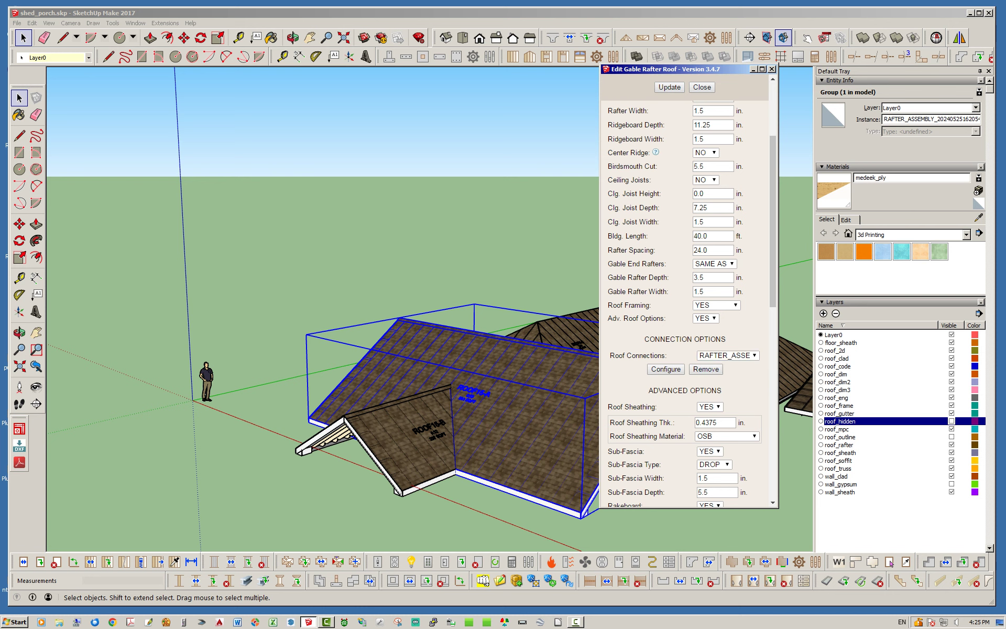
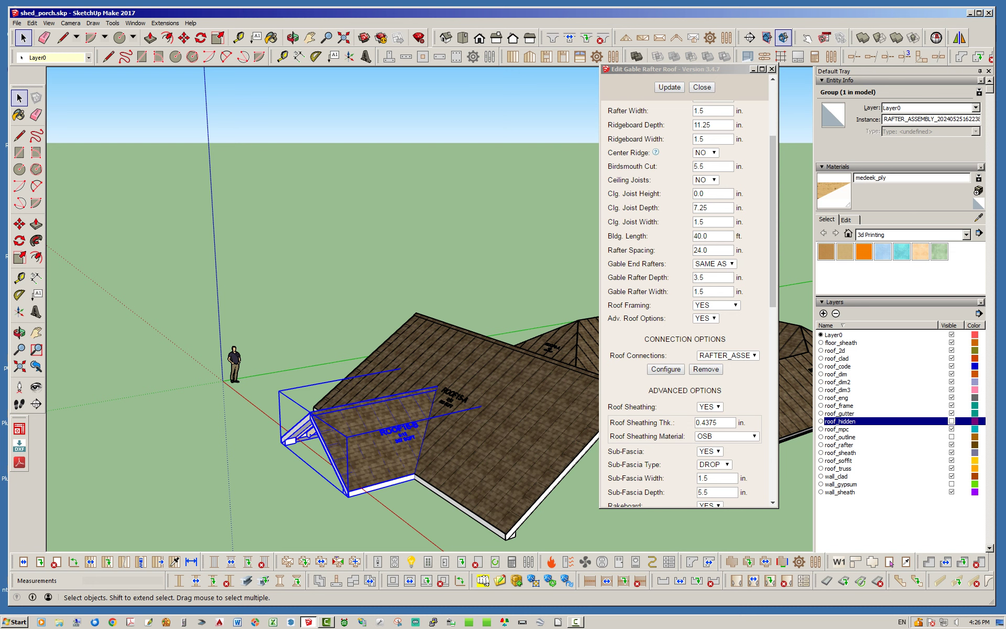
pyautogui.click(703, 87)
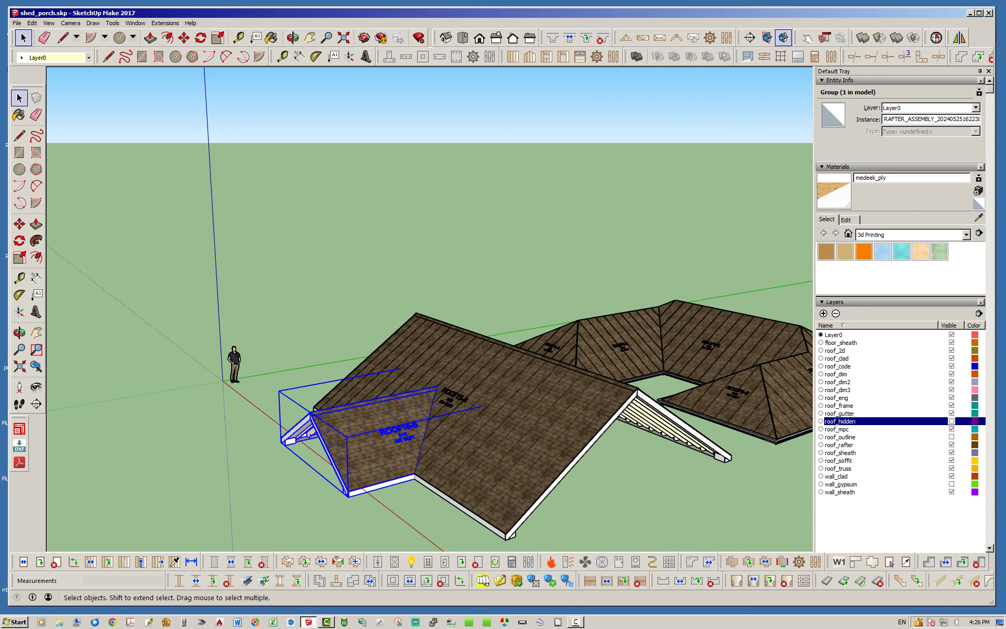
# Step: Regenerate the large gable roof's rafter assembly
pyautogui.moveTo(458, 411); pyautogui.dragTo(401, 351, button='middle')
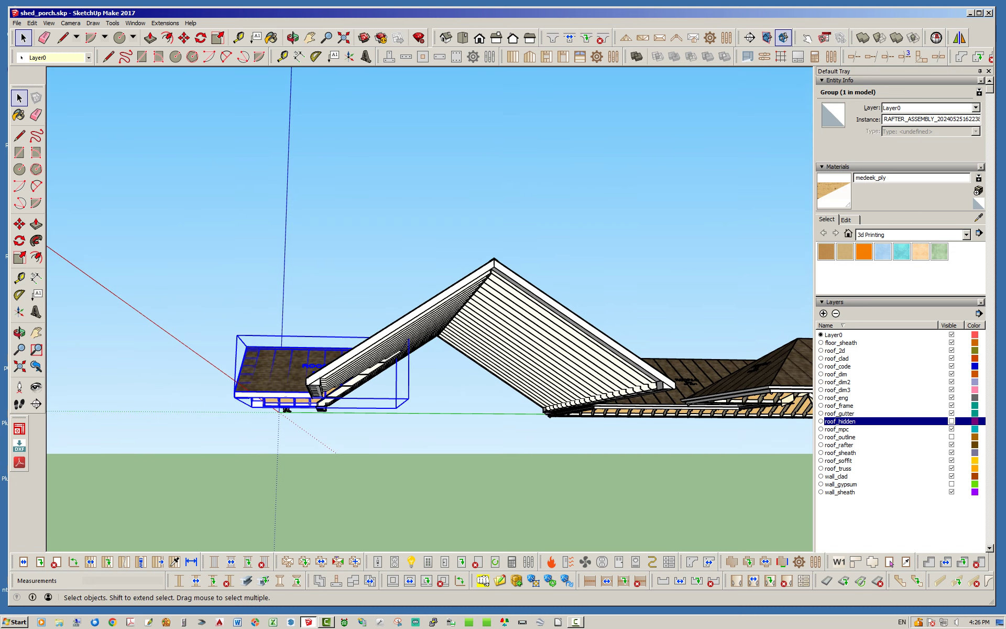
pyautogui.rightClick(456, 295)
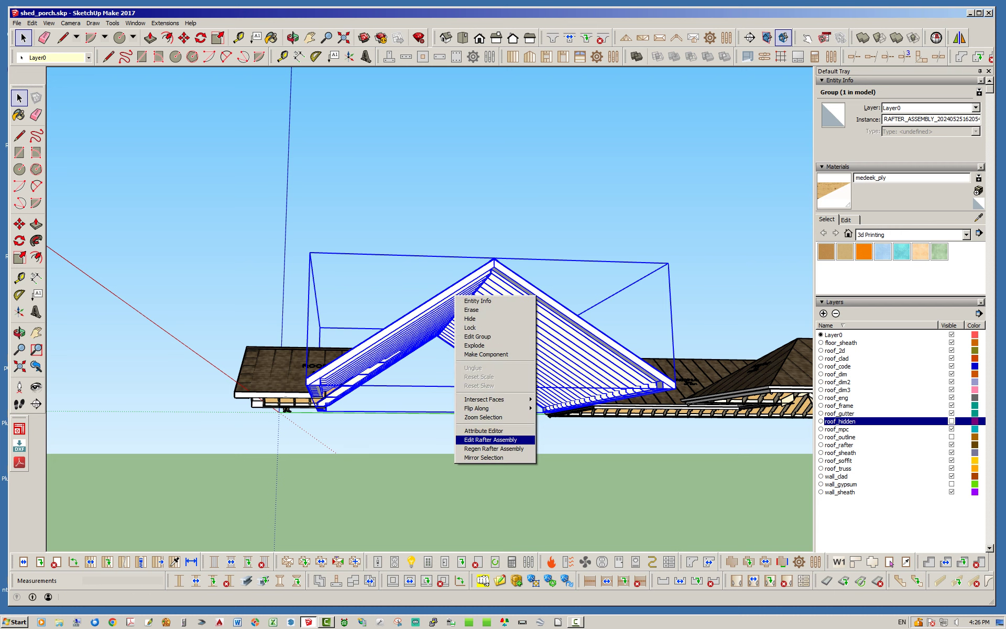
pyautogui.click(494, 448)
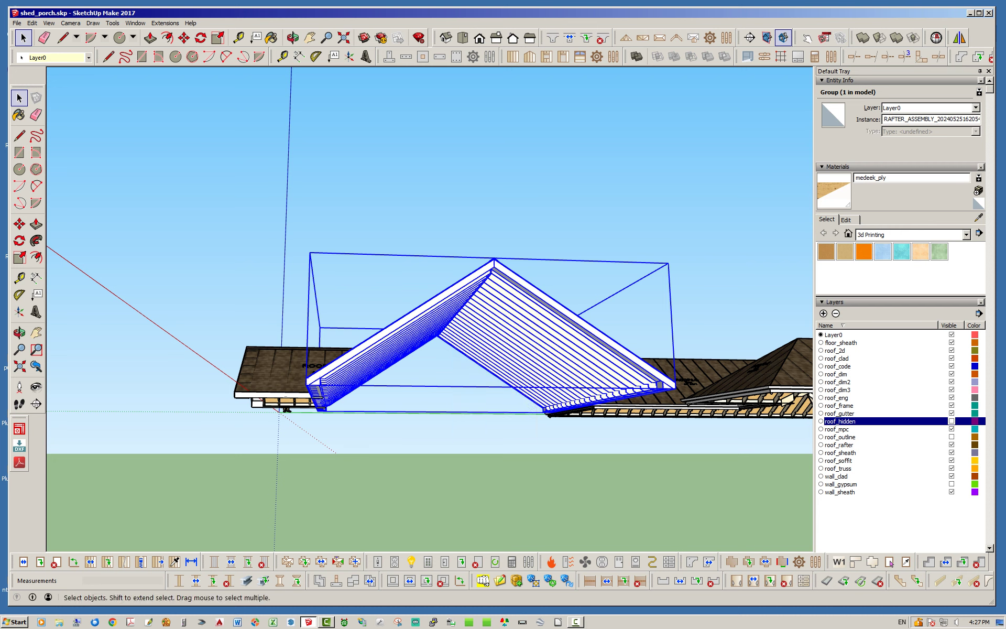
# Step: Examine the regenerated roof's rafters and the connected smaller gable from underneath and from above
pyautogui.click(517, 456)
pyautogui.moveTo(517, 456); pyautogui.dragTo(341, 333, button='middle')
pyautogui.scroll(2, 336, 332)
pyautogui.scroll(3, 321, 333)
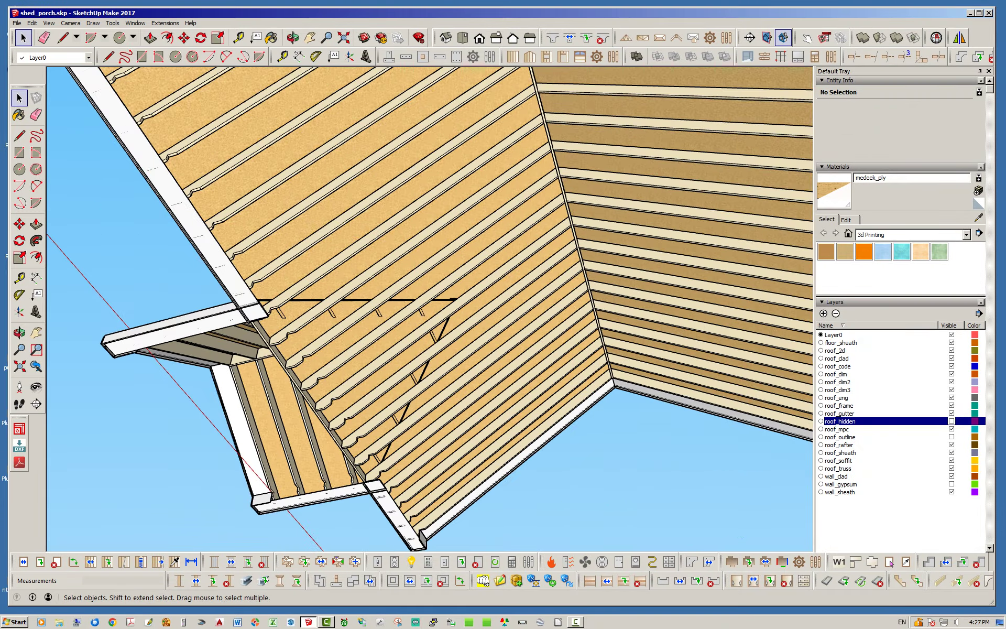
pyautogui.moveTo(321, 334); pyautogui.dragTo(597, 320, button='middle')
pyautogui.moveTo(545, 262); pyautogui.dragTo(493, 377, button='middle')
pyautogui.scroll(-5, 488, 343)
pyautogui.moveTo(514, 310); pyautogui.dragTo(527, 348, button='middle')
# Step: Move the smaller gable roof about 13' 9" away from the large gable roof and clear the selection
pyautogui.click(414, 467)
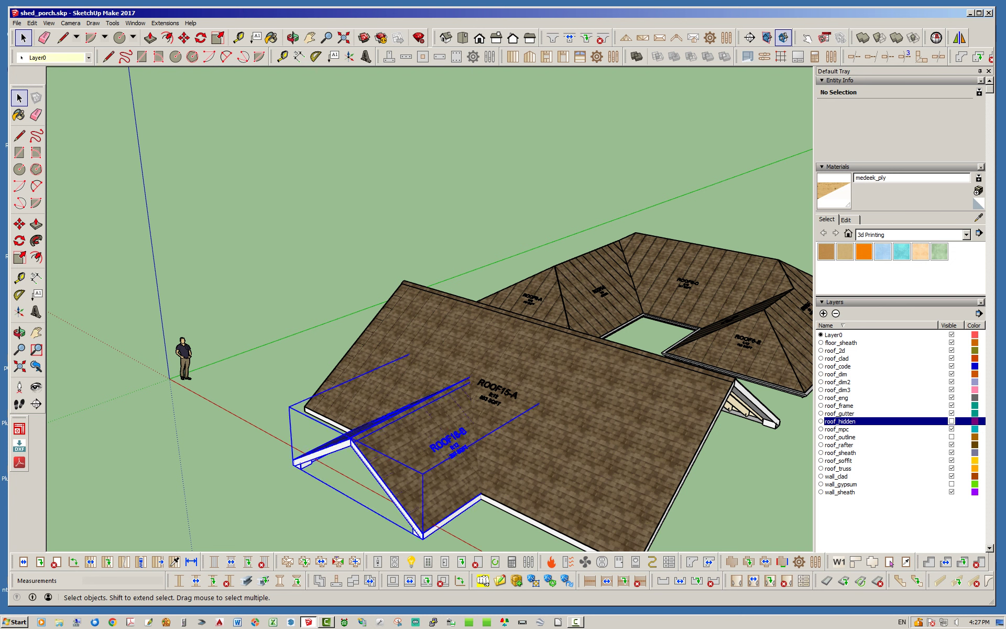
pyautogui.click(183, 38)
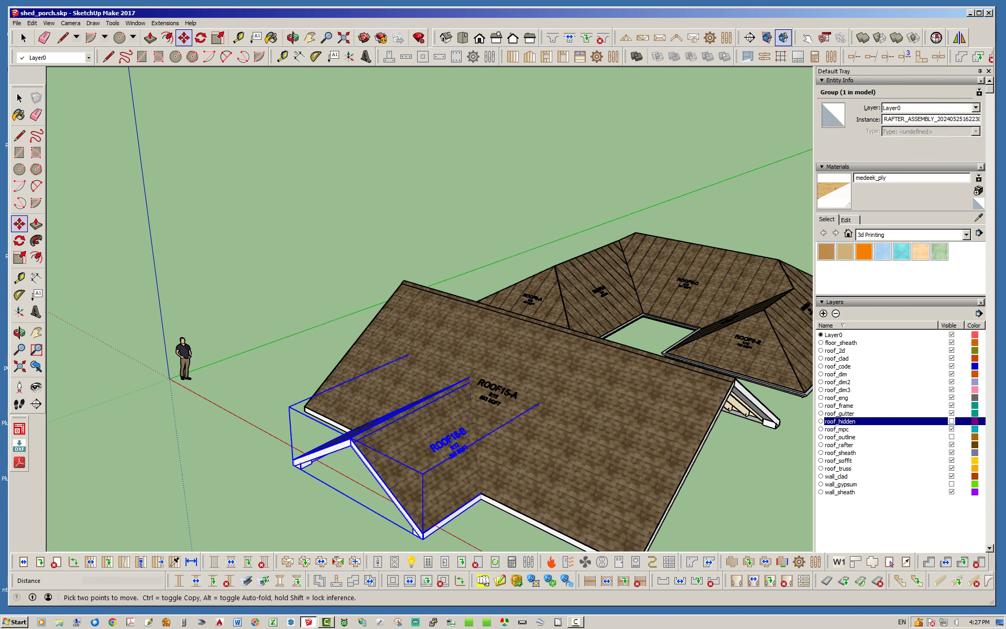
pyautogui.click(316, 354)
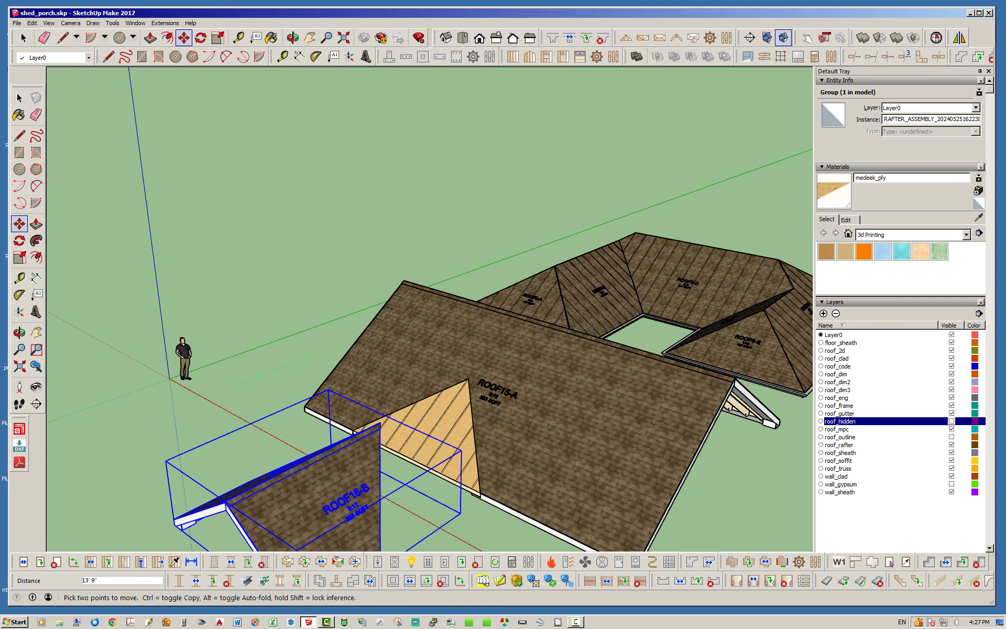
pyautogui.moveTo(337, 421)
pyautogui.mouseDown(button='middle')
pyautogui.moveTo(176, 388)
pyautogui.moveTo(150, 293)
pyautogui.mouseUp(button='middle')
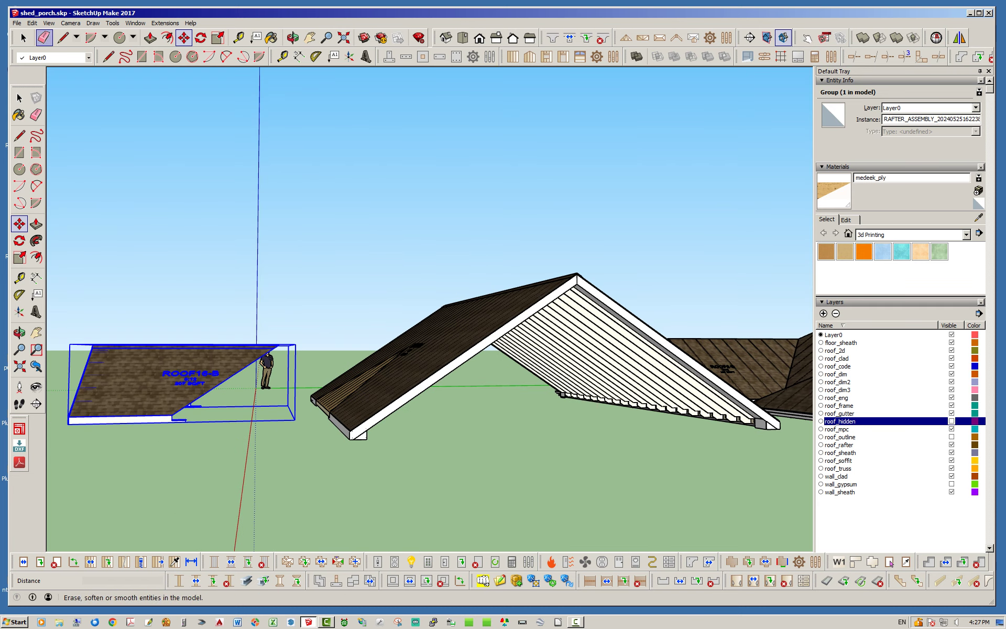
pyautogui.click(22, 37)
pyautogui.click(325, 220)
pyautogui.moveTo(325, 251); pyautogui.dragTo(424, 365, button='middle')
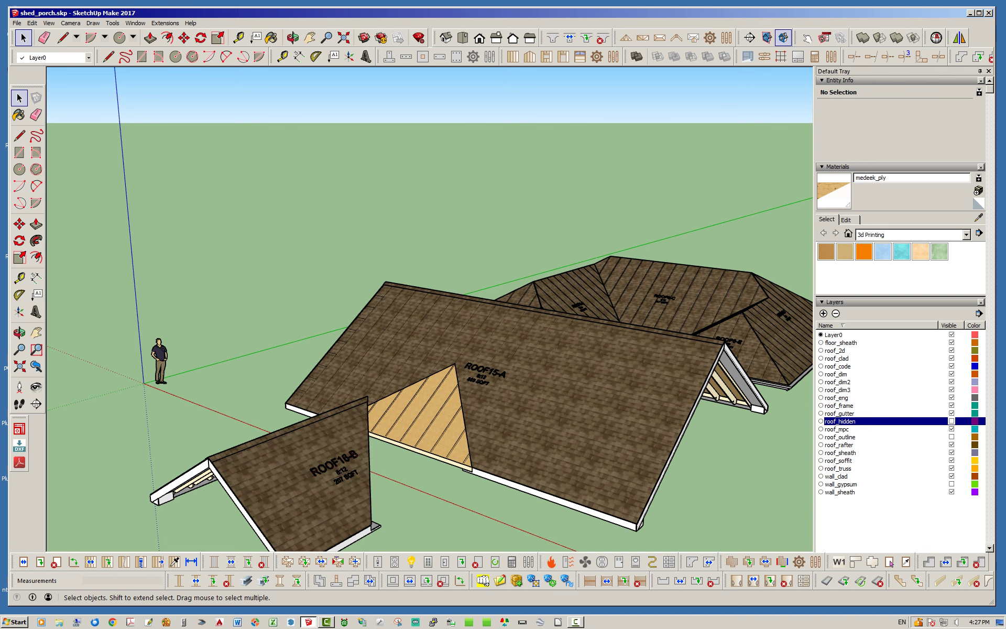
pyautogui.moveTo(504, 335); pyautogui.dragTo(418, 340, button='middle')
# Step: Open the smaller gable roof's rafter assembly for editing and inspect its connection options
pyautogui.click(202, 409)
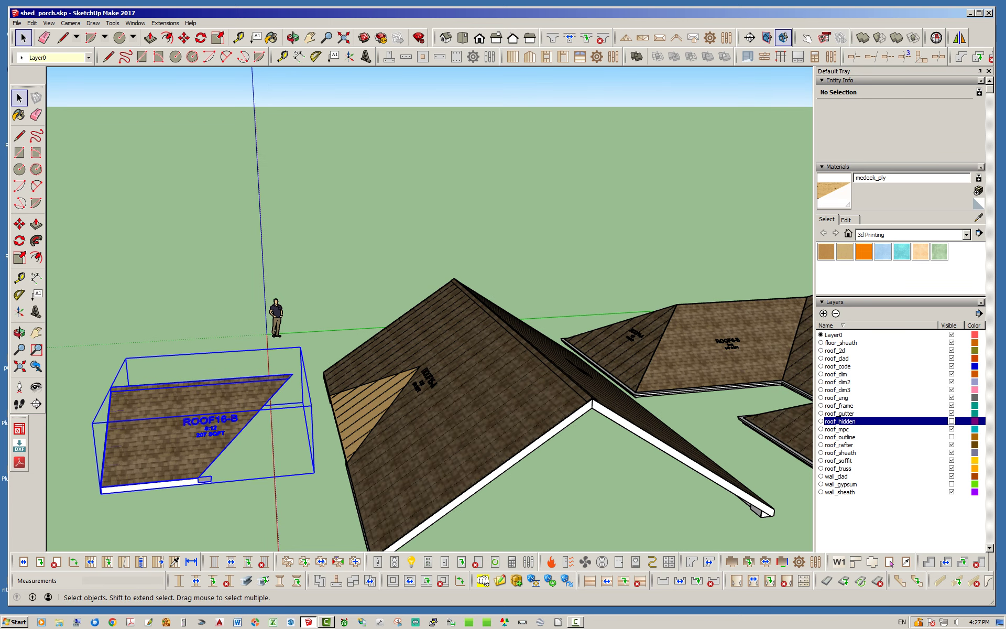
pyautogui.rightClick(202, 409)
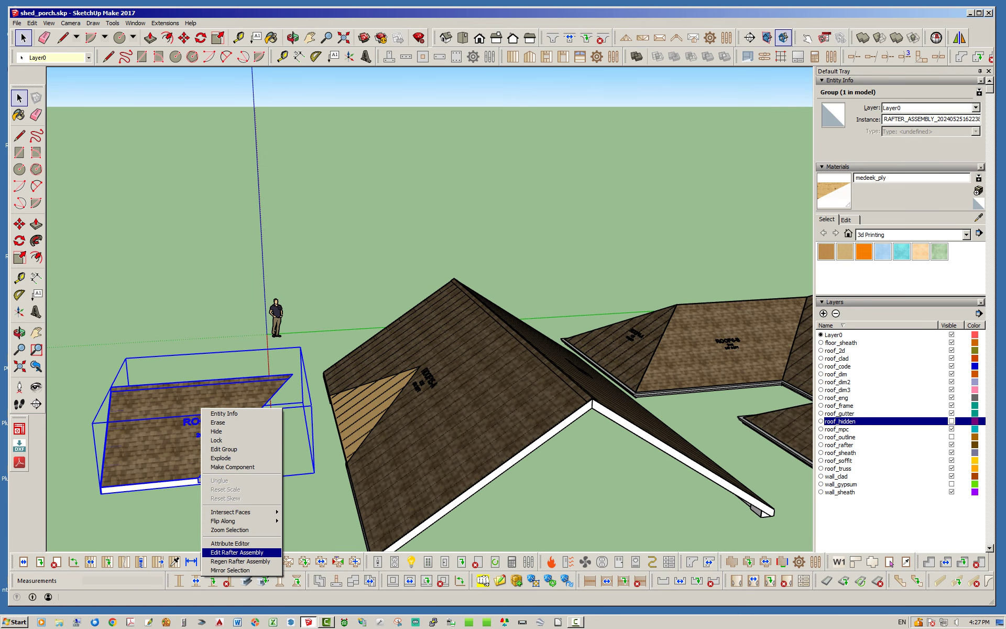
pyautogui.click(237, 553)
pyautogui.scroll(-4, 686, 294)
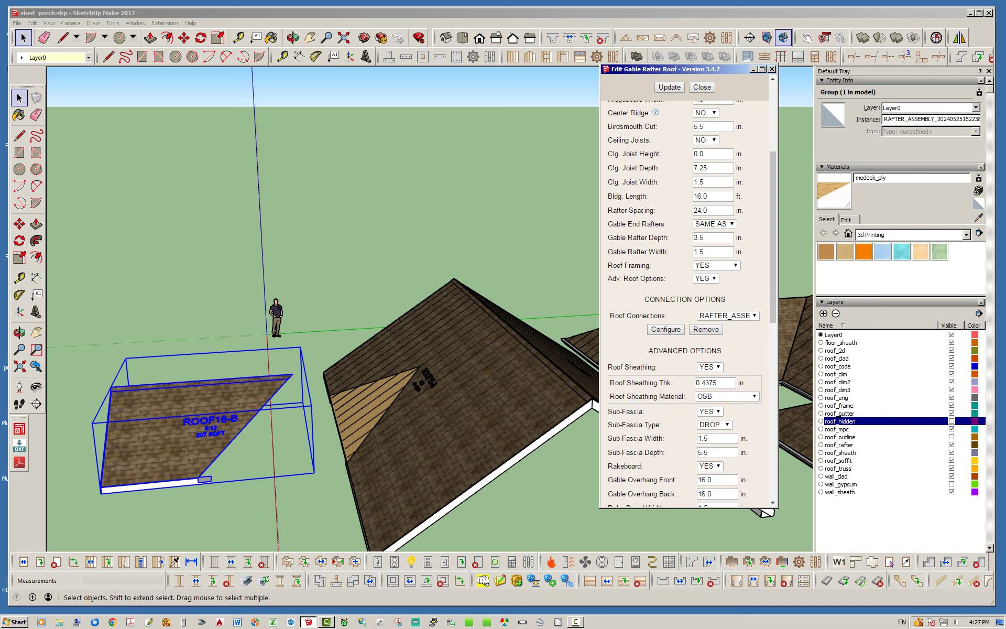
pyautogui.moveTo(336, 377); pyautogui.dragTo(360, 401, button='middle')
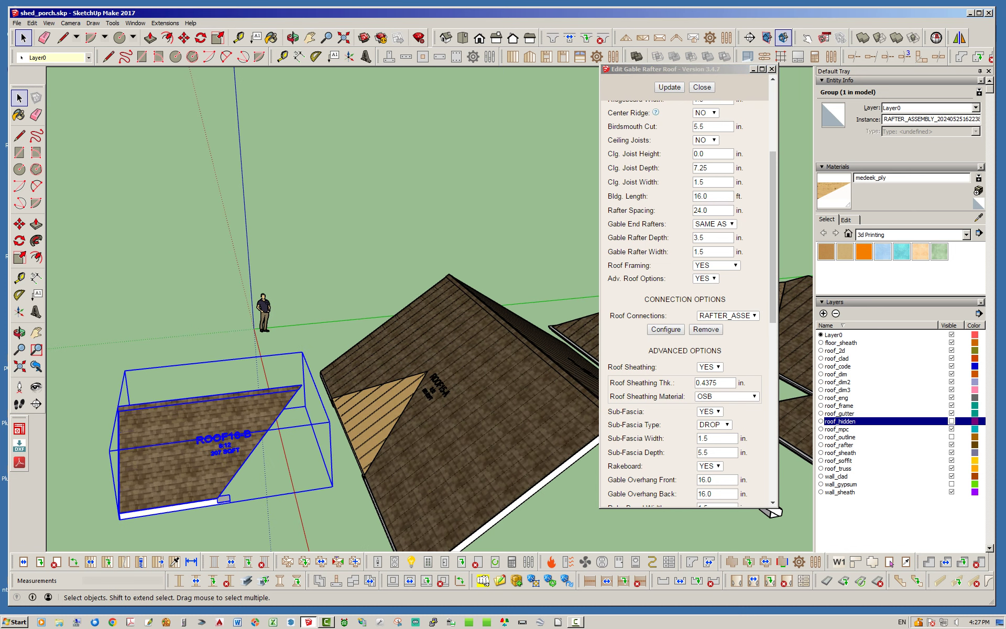
# Step: Review the roof connection's status choices and trim options, and close the connection settings and roof editor without changes
pyautogui.click(665, 329)
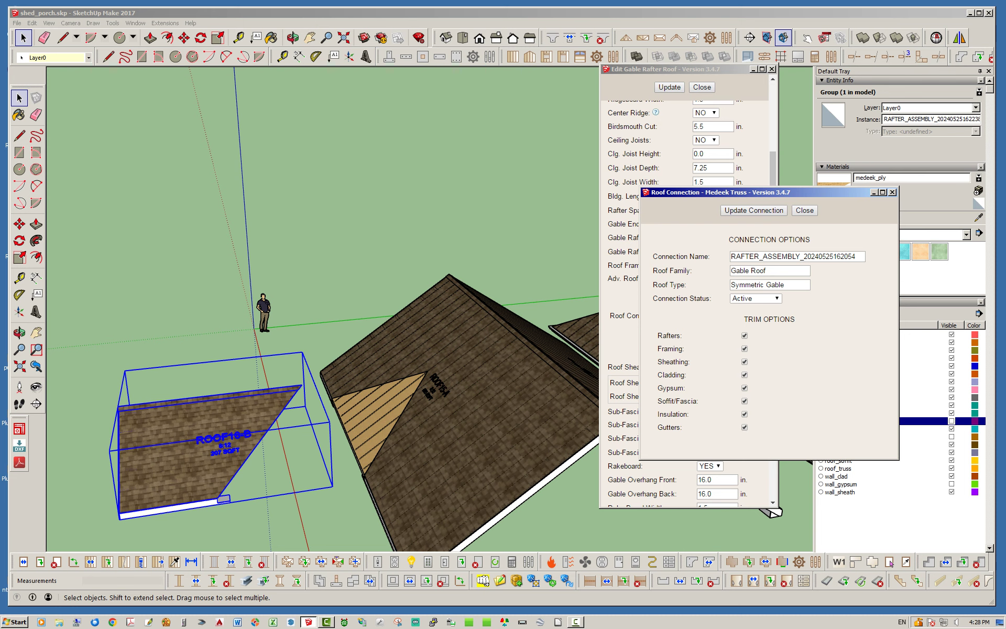
pyautogui.moveTo(818, 192); pyautogui.dragTo(810, 201)
pyautogui.moveTo(713, 266); pyautogui.dragTo(713, 316)
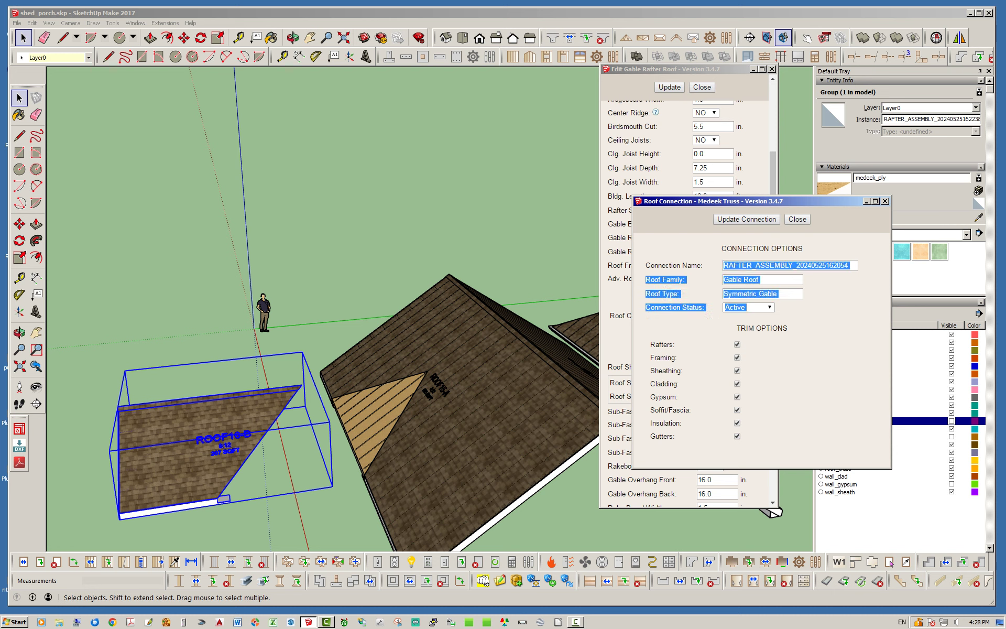
pyautogui.click(713, 317)
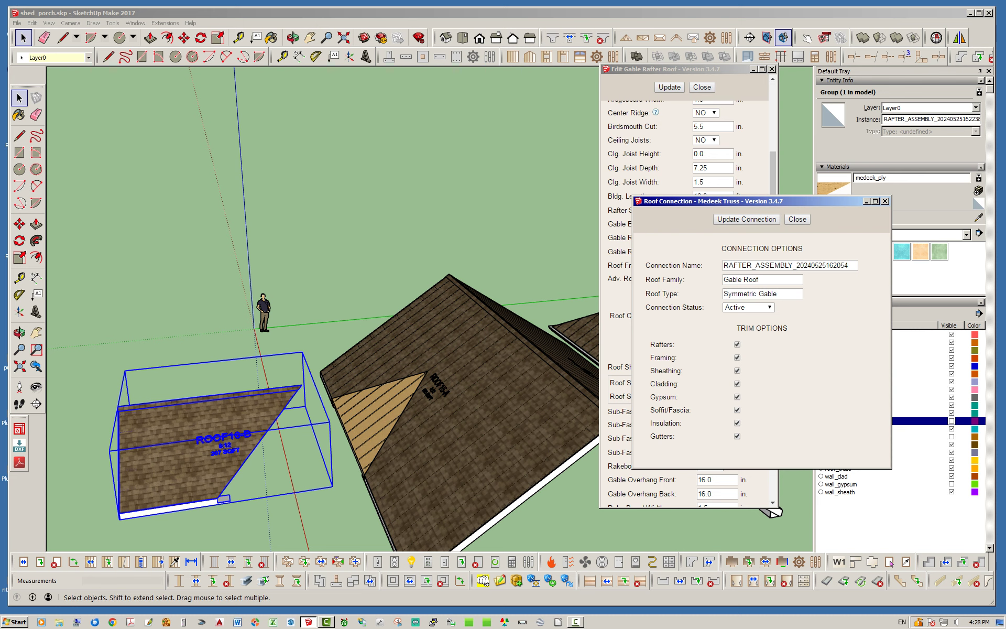
pyautogui.click(752, 308)
pyautogui.click(753, 308)
pyautogui.click(797, 219)
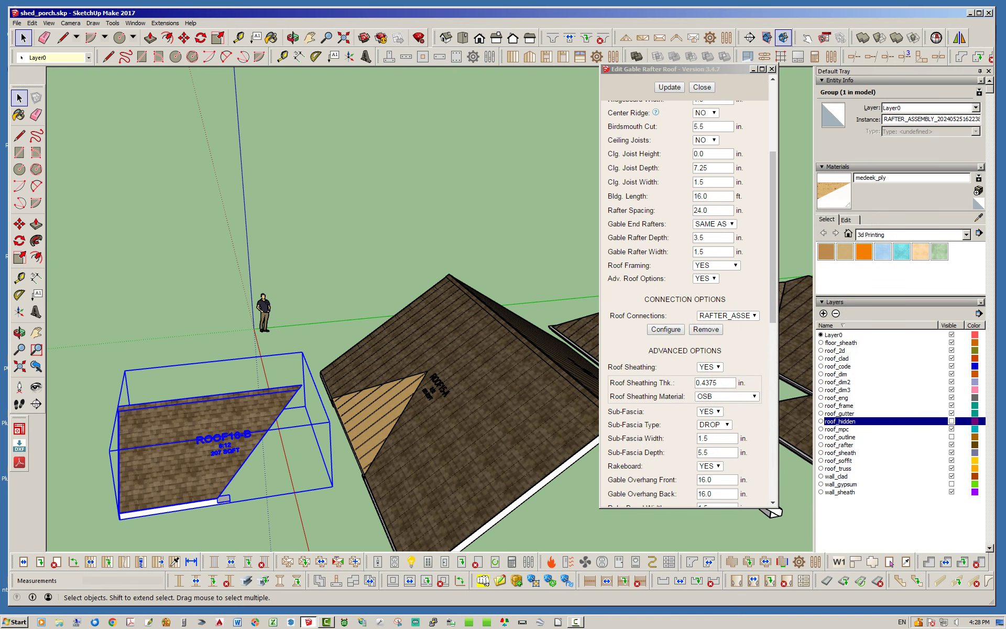
pyautogui.click(702, 87)
# Step: Regenerate the smaller gable roof's rafter assembly at its separated location
pyautogui.click(503, 194)
pyautogui.moveTo(487, 210); pyautogui.dragTo(517, 252, button='middle')
pyautogui.moveTo(424, 372); pyautogui.dragTo(419, 346, button='middle')
pyautogui.scroll(-1, 420, 346)
pyautogui.moveTo(393, 303); pyautogui.dragTo(414, 300, button='middle')
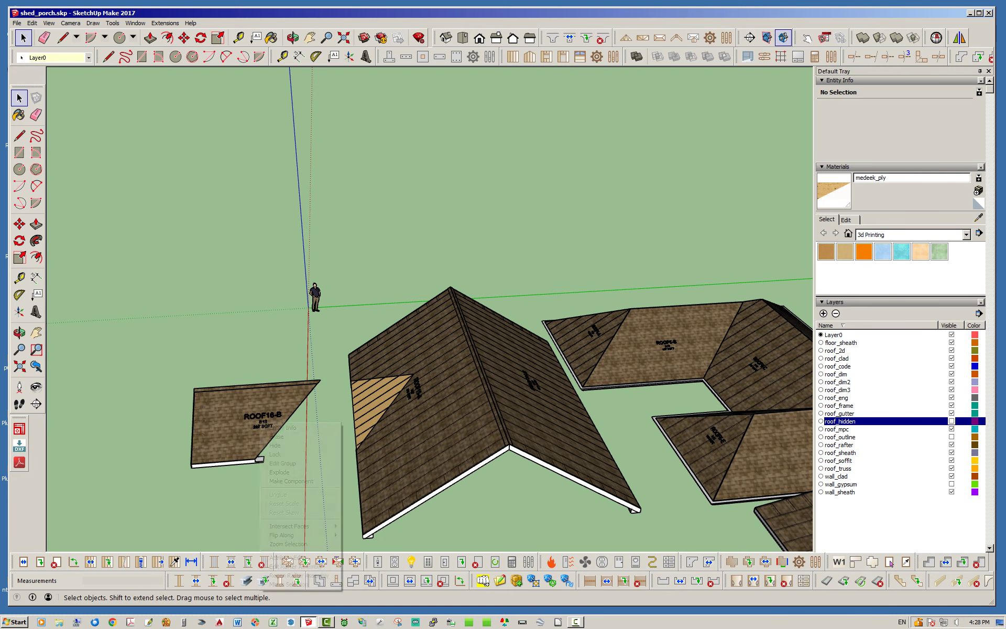
pyautogui.rightClick(259, 422)
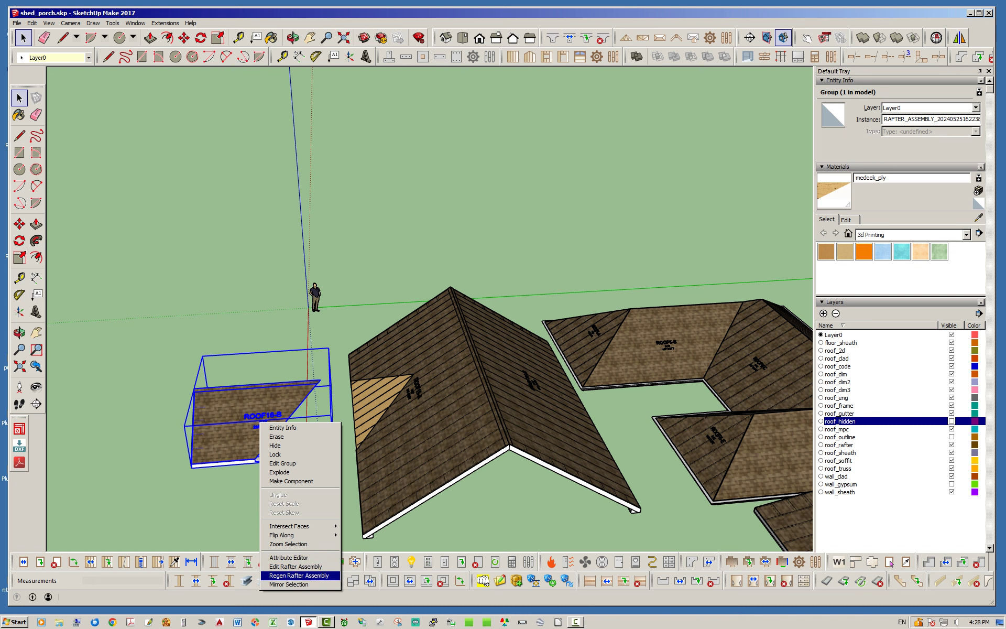
pyautogui.click(299, 576)
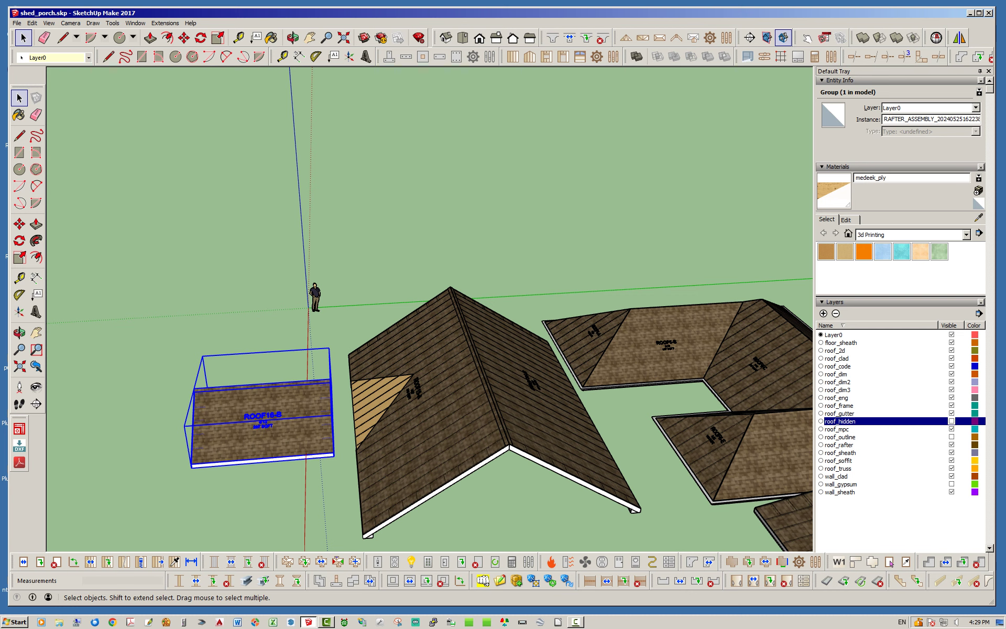
# Step: Regenerate the large gable roof's rafter assembly with the smaller roof moved clear of it
pyautogui.click(294, 503)
pyautogui.moveTo(304, 472); pyautogui.dragTo(325, 472, button='middle')
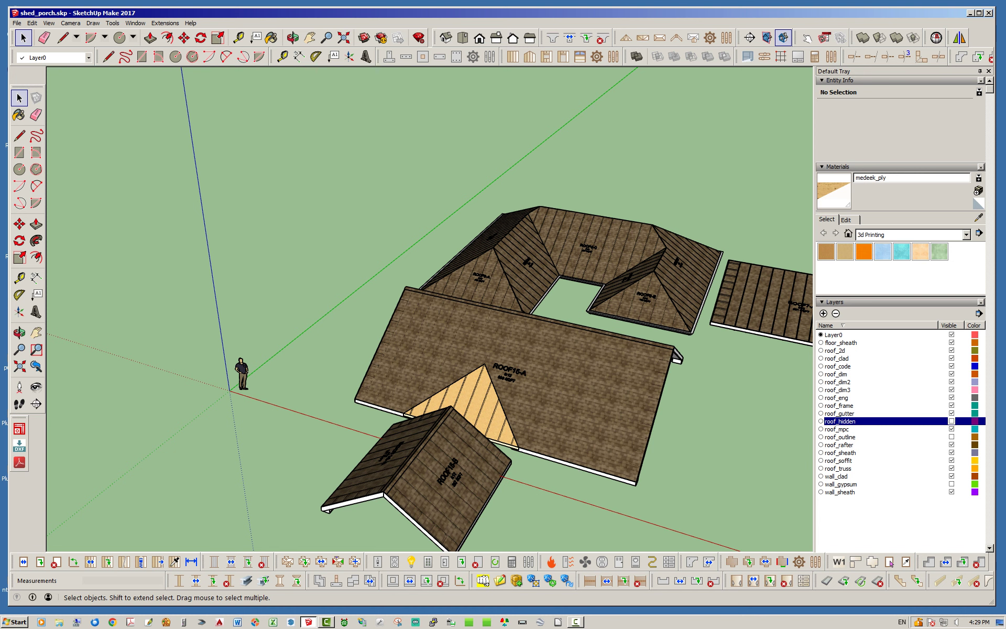
pyautogui.moveTo(451, 430); pyautogui.dragTo(335, 388, button='middle')
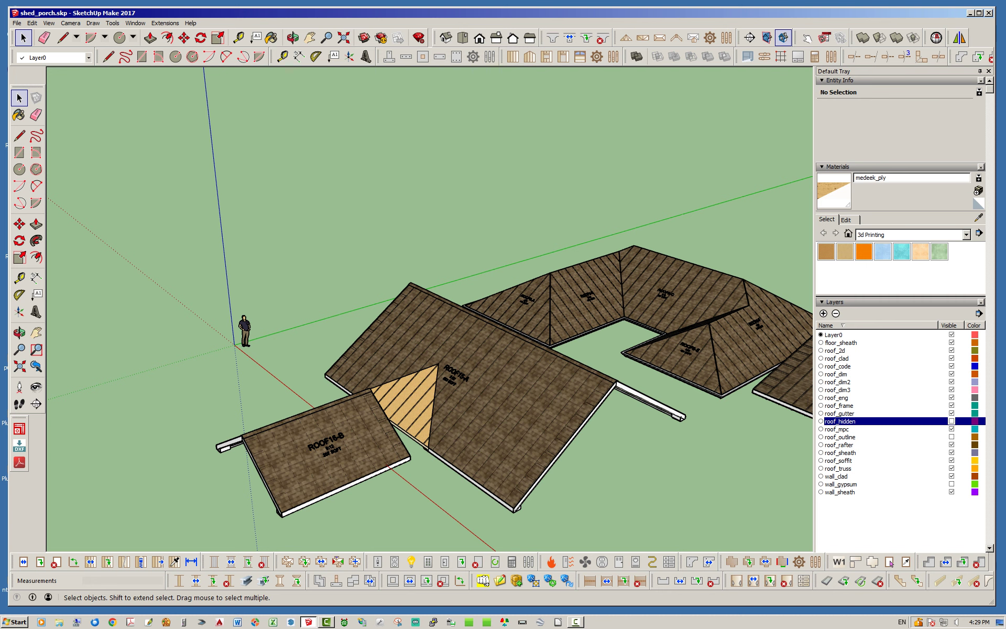
pyautogui.rightClick(495, 426)
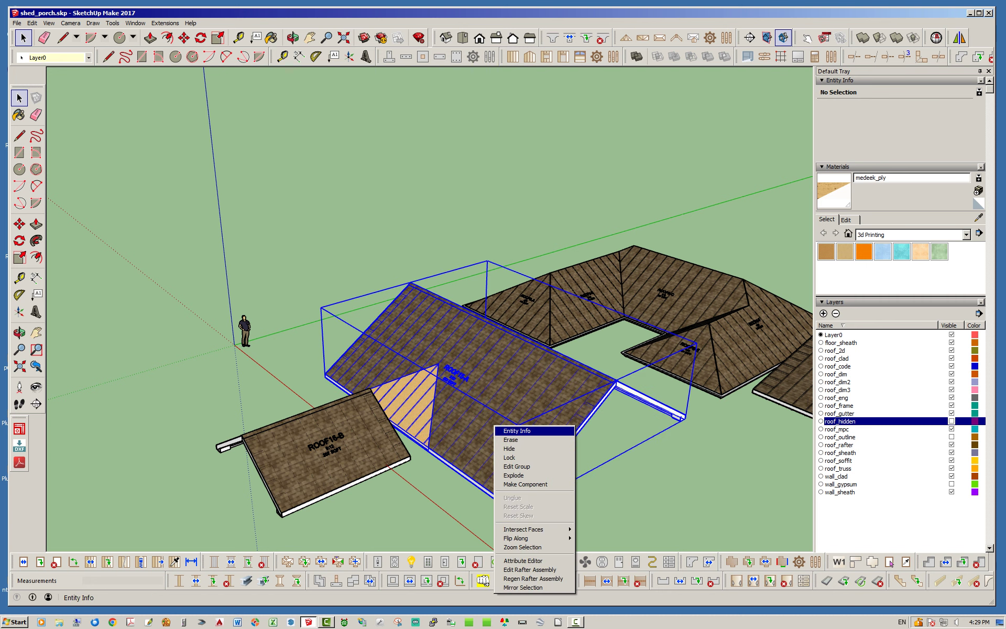
pyautogui.click(534, 578)
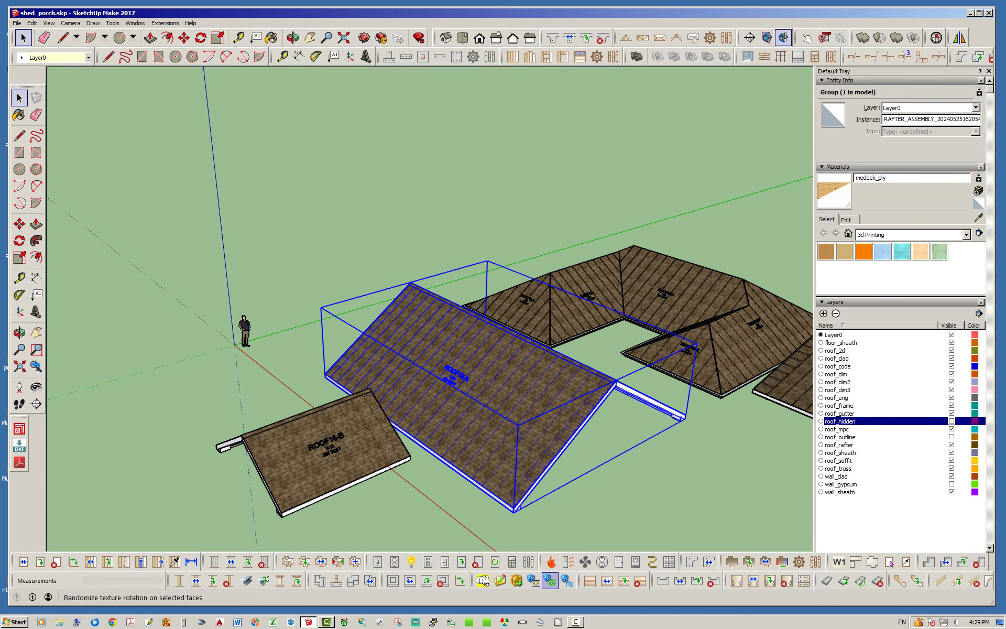
# Step: Move the smaller gable roof about 8' 5 13/16" along its ridge so it runs into the large gable roof
pyautogui.moveTo(503, 367)
pyautogui.mouseDown(button='middle')
pyautogui.moveTo(451, 294)
pyautogui.moveTo(514, 273)
pyautogui.moveTo(545, 183)
pyautogui.moveTo(488, 215)
pyautogui.moveTo(445, 336)
pyautogui.moveTo(456, 393)
pyautogui.moveTo(514, 383)
pyautogui.mouseUp(button='middle')
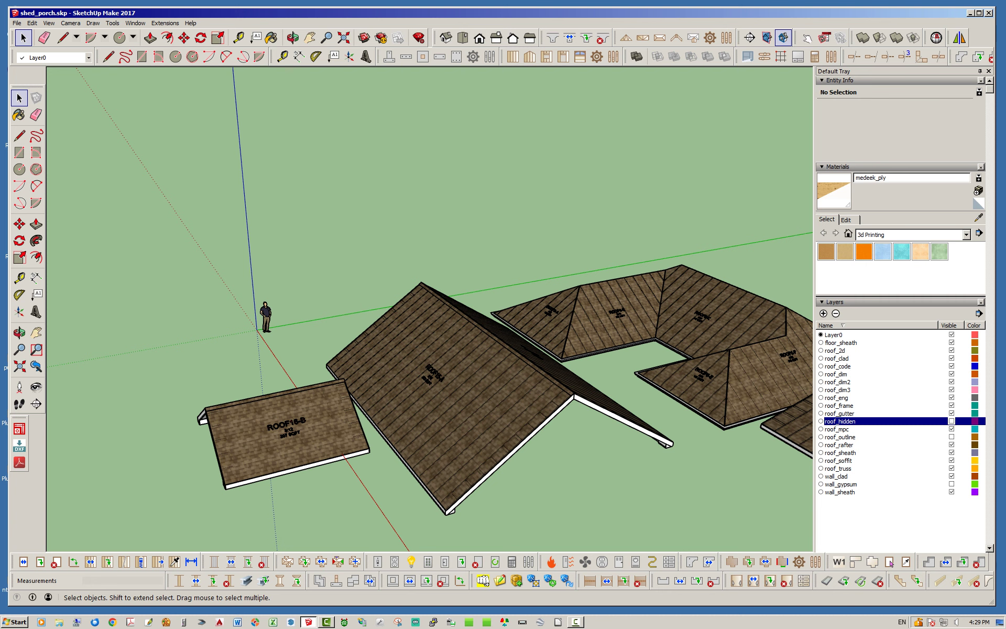
pyautogui.click(288, 429)
pyautogui.click(183, 38)
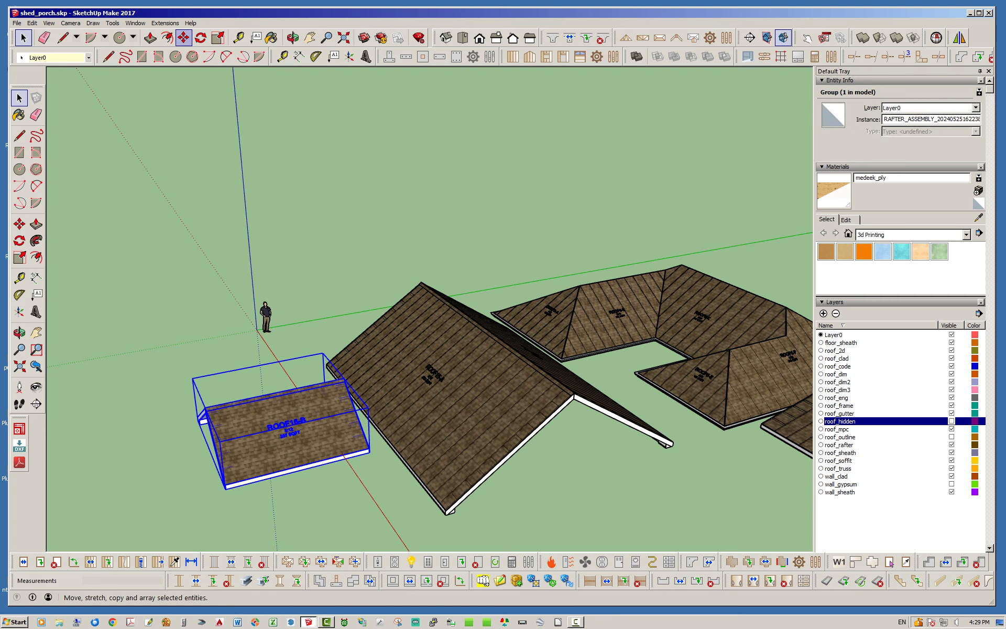
pyautogui.click(514, 512)
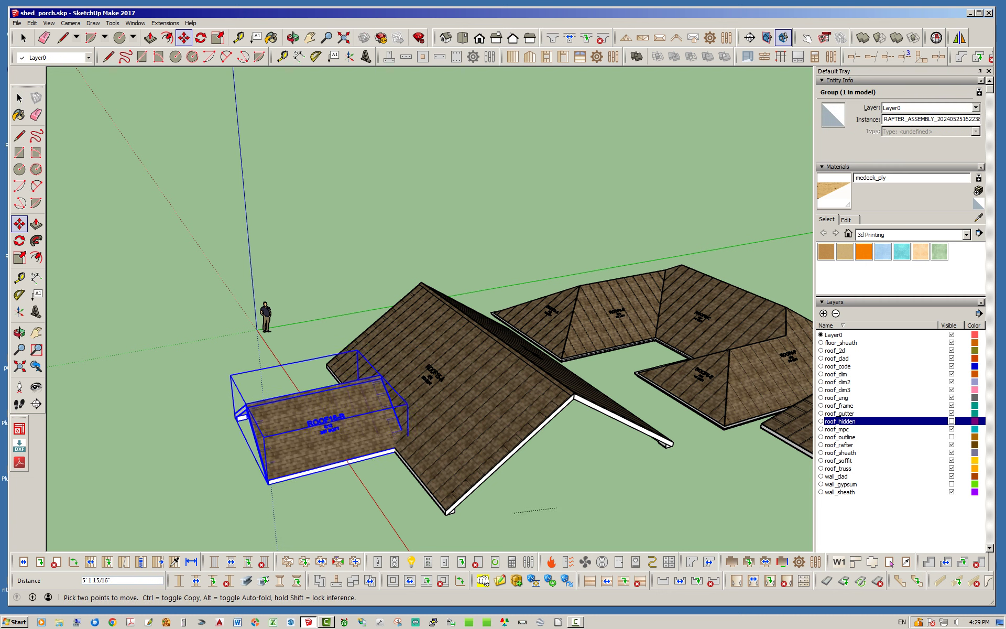
pyautogui.click(574, 493)
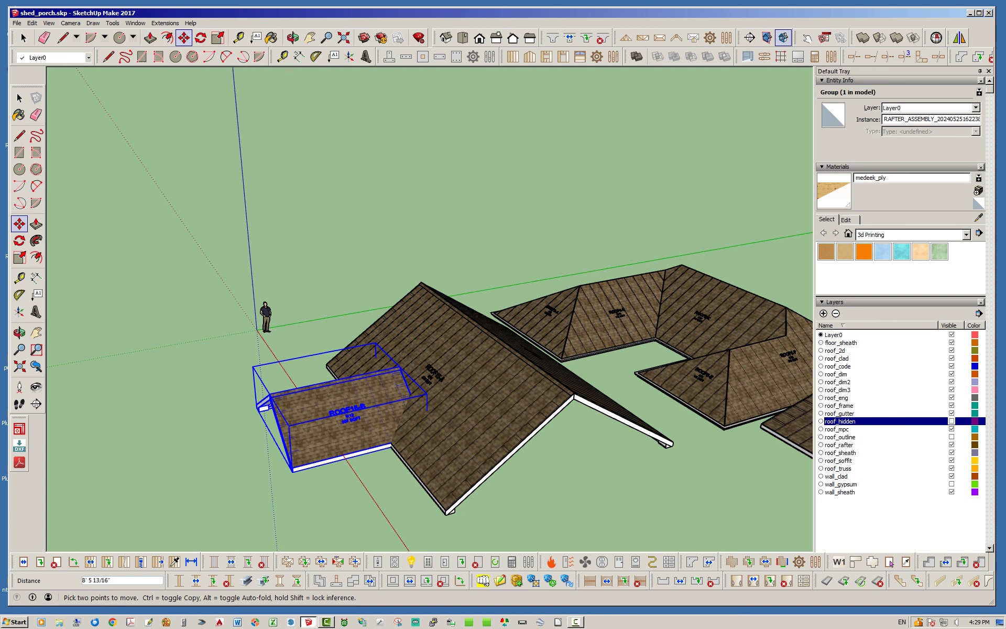
pyautogui.click(24, 37)
# Step: Regenerate the smaller gable roof's rafter assembly where it overlaps the large roof
pyautogui.click(152, 152)
pyautogui.rightClick(371, 412)
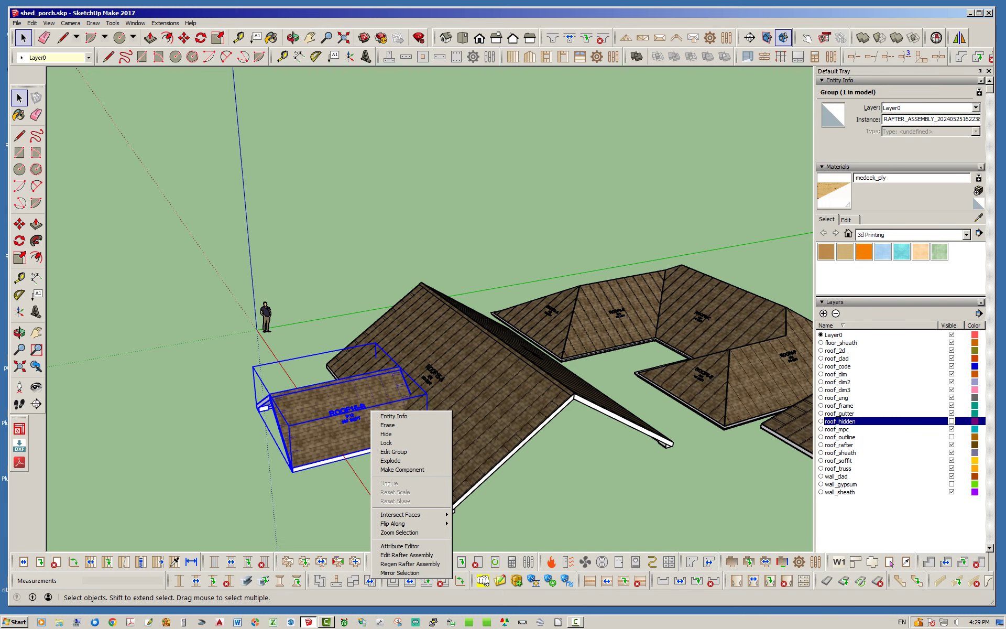
pyautogui.moveTo(399, 445); pyautogui.dragTo(524, 299, button='middle')
pyautogui.moveTo(519, 352); pyautogui.dragTo(446, 409, button='middle')
# Step: Regenerate the large gable roof's rafter assembly and examine its junction with the smaller roof
pyautogui.rightClick(459, 382)
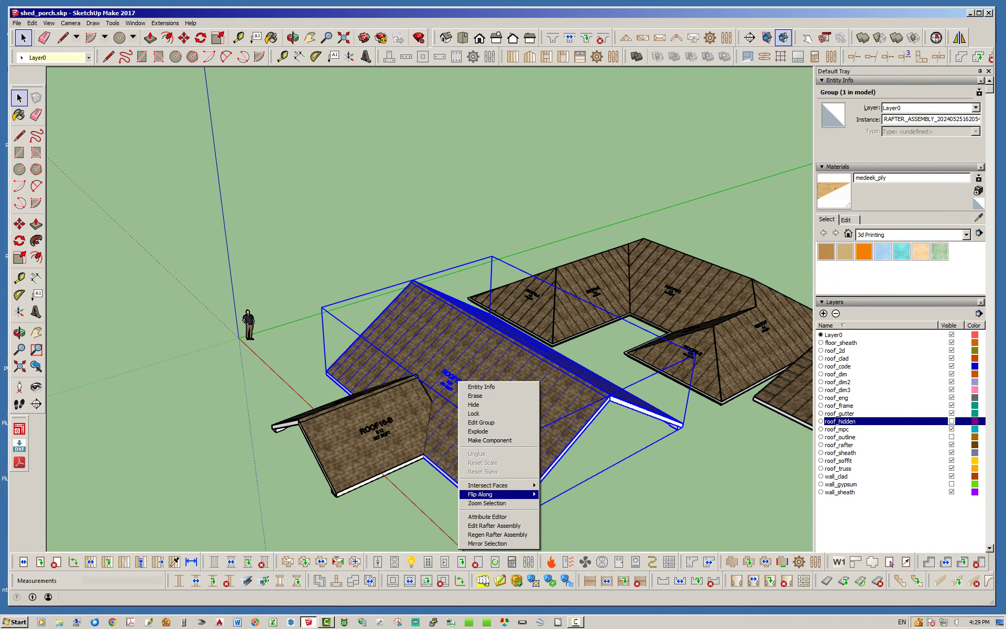
pyautogui.click(497, 535)
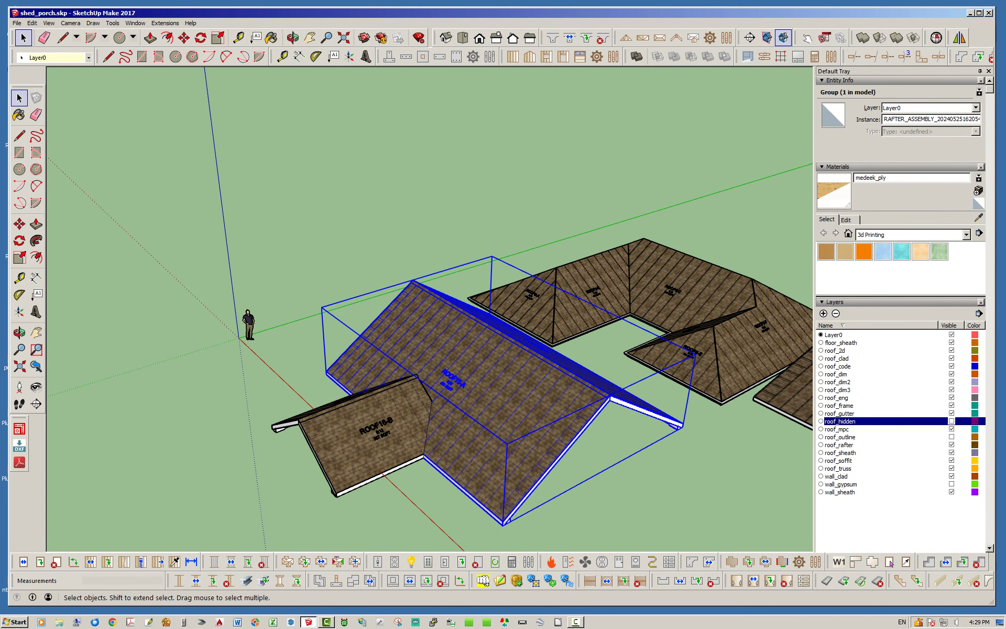
pyautogui.moveTo(445, 420); pyautogui.dragTo(545, 317, button='middle')
pyautogui.click(490, 265)
pyautogui.scroll(8, 498, 346)
pyautogui.moveTo(511, 367); pyautogui.dragTo(466, 362, button='middle')
pyautogui.scroll(-9, 470, 443)
pyautogui.moveTo(451, 399); pyautogui.dragTo(458, 420, button='middle')
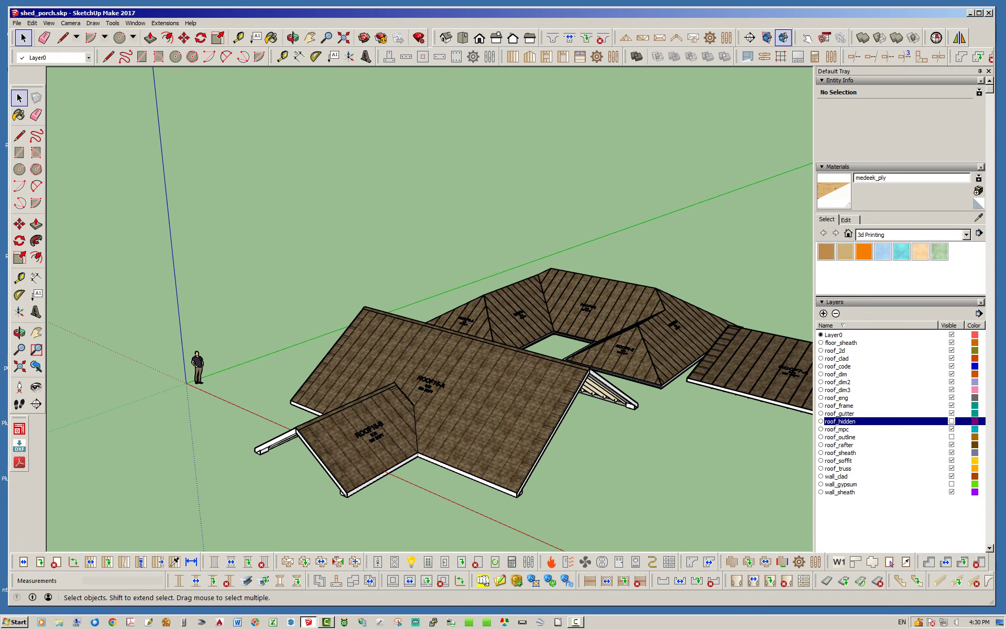
# Step: Delete the smaller gable roof and the large gable roof from the model
pyautogui.click(386, 435)
pyautogui.press('Delete')
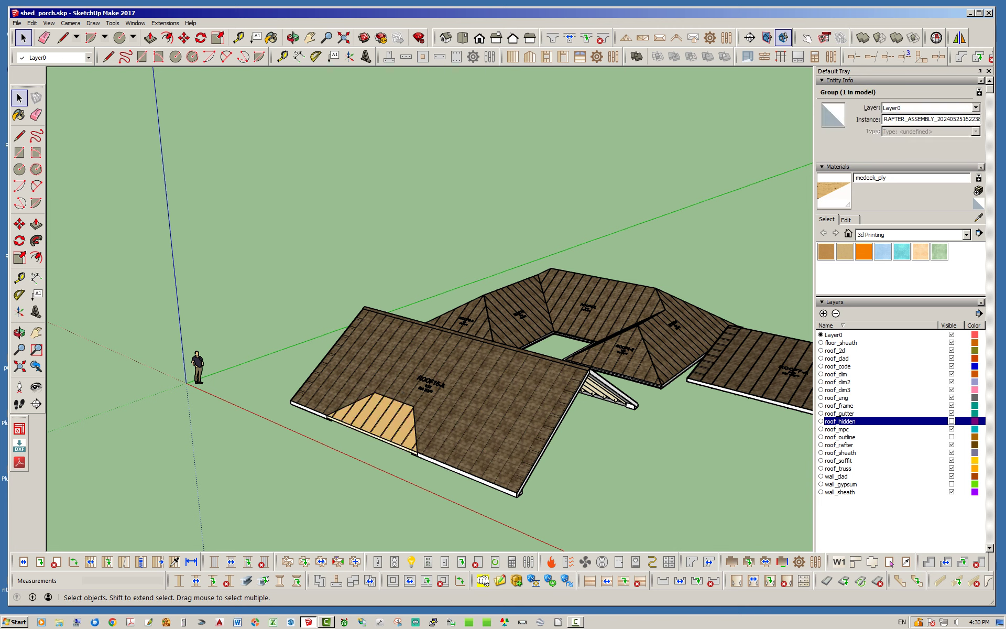
pyautogui.click(445, 391)
pyautogui.press('Delete')
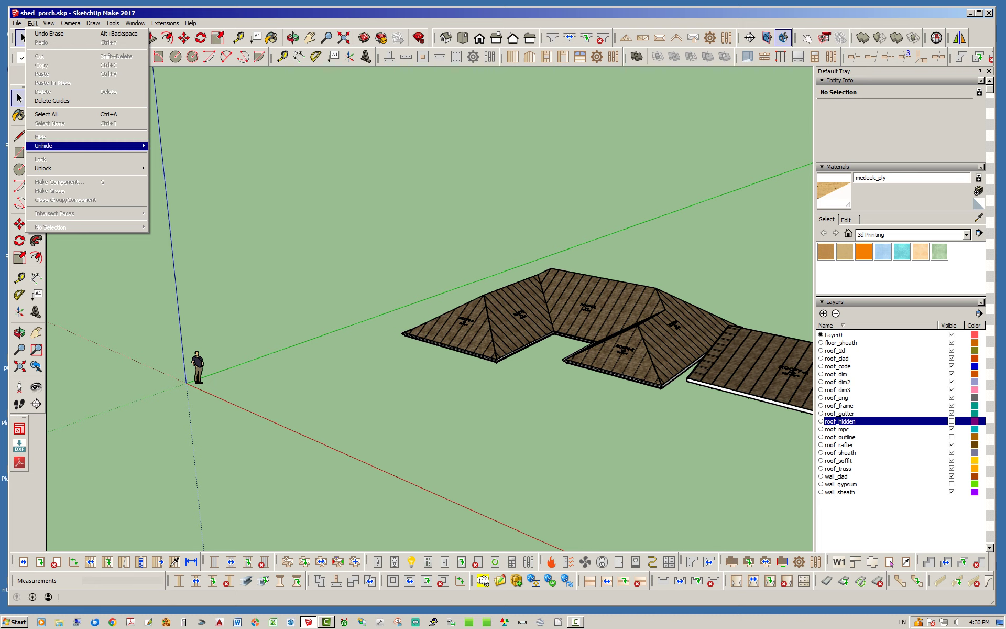
# Step: Unhide all hidden geometry in the model
pyautogui.moveTo(105, 146)
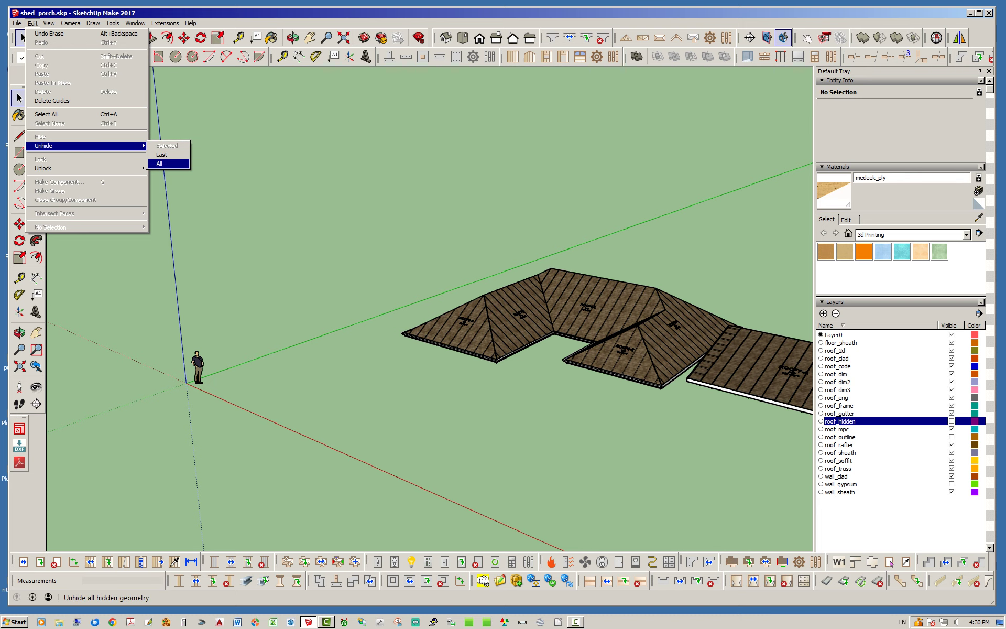
pyautogui.click(159, 164)
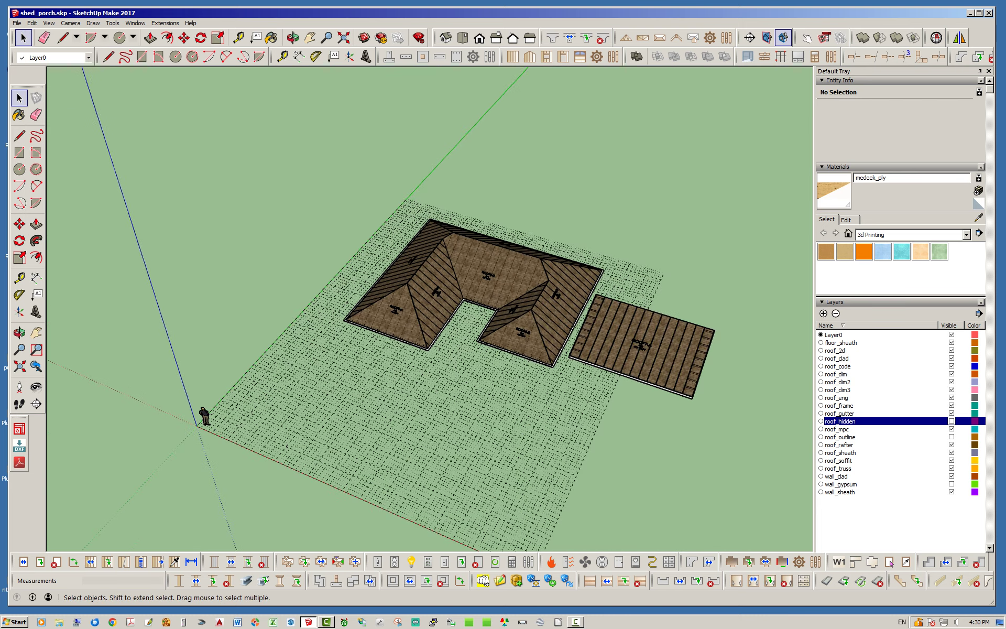
pyautogui.scroll(3, 566, 315)
pyautogui.moveTo(566, 315); pyautogui.dragTo(608, 293, button='middle')
# Step: Open the shed roof's rafter assembly for editing, and close the editor without changing anything
pyautogui.click(661, 335)
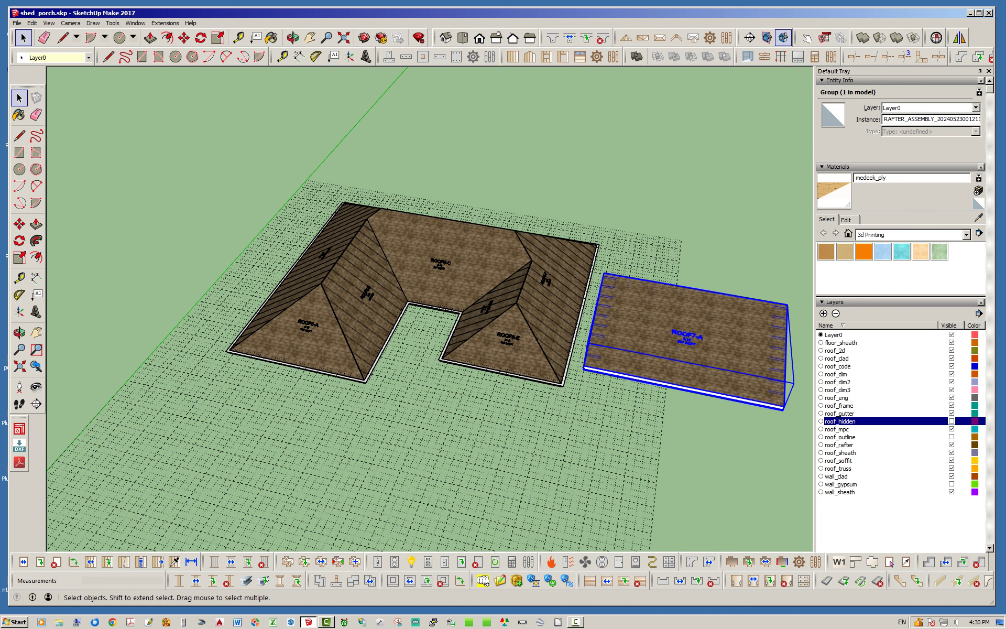
pyautogui.moveTo(534, 357); pyautogui.dragTo(506, 354, button='middle')
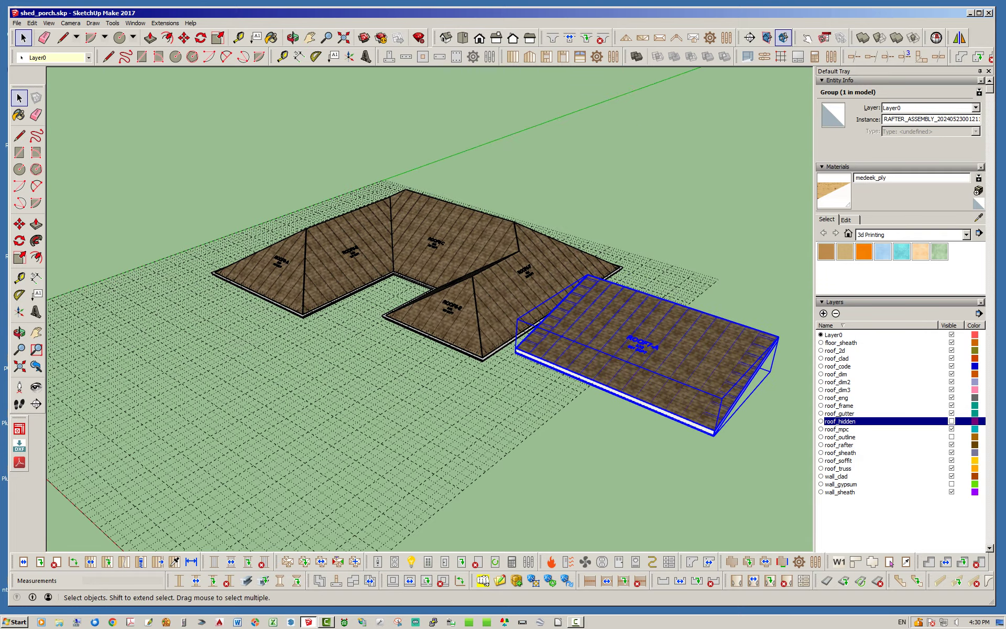
pyautogui.moveTo(398, 293); pyautogui.dragTo(418, 371, button='middle')
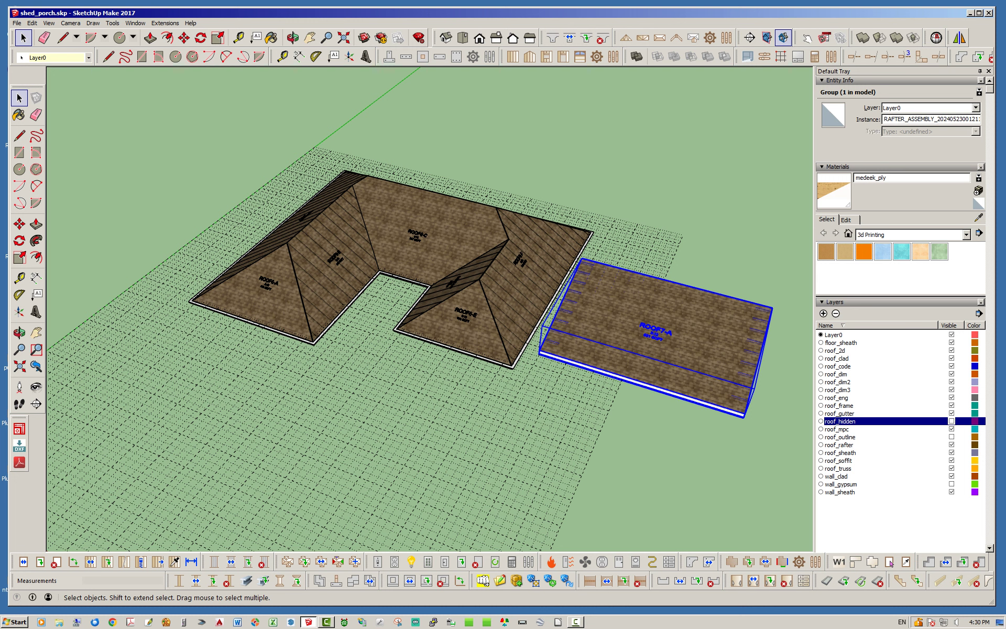
pyautogui.press('m')
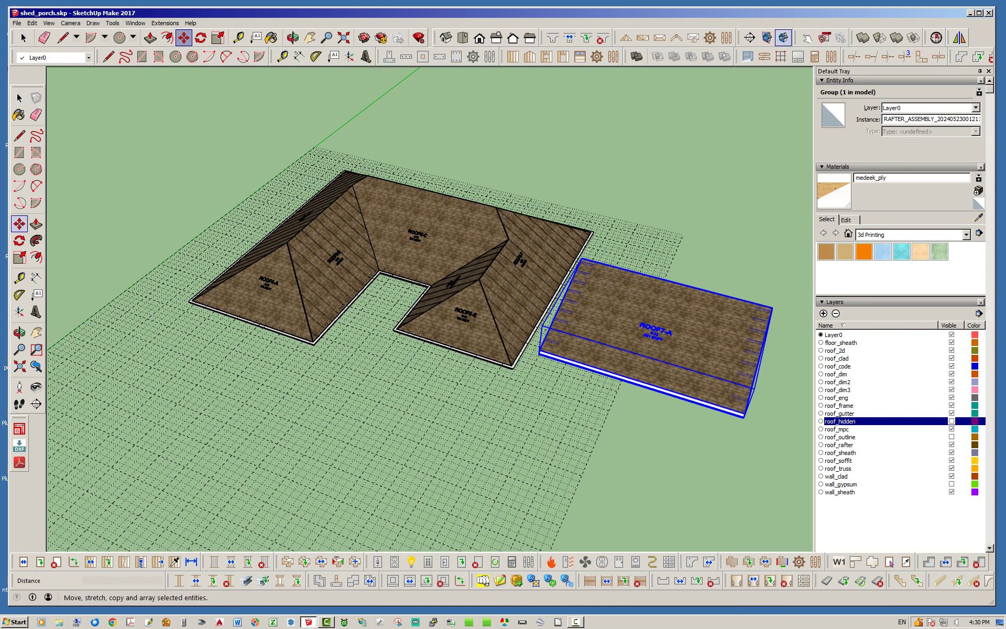
pyautogui.rightClick(667, 299)
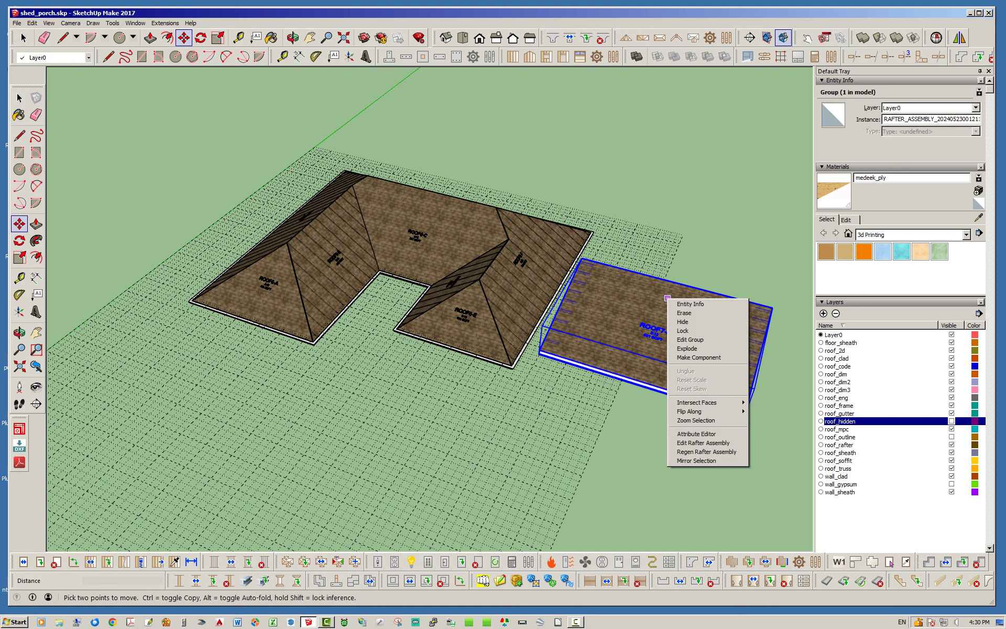
pyautogui.press('Escape')
pyautogui.press('space')
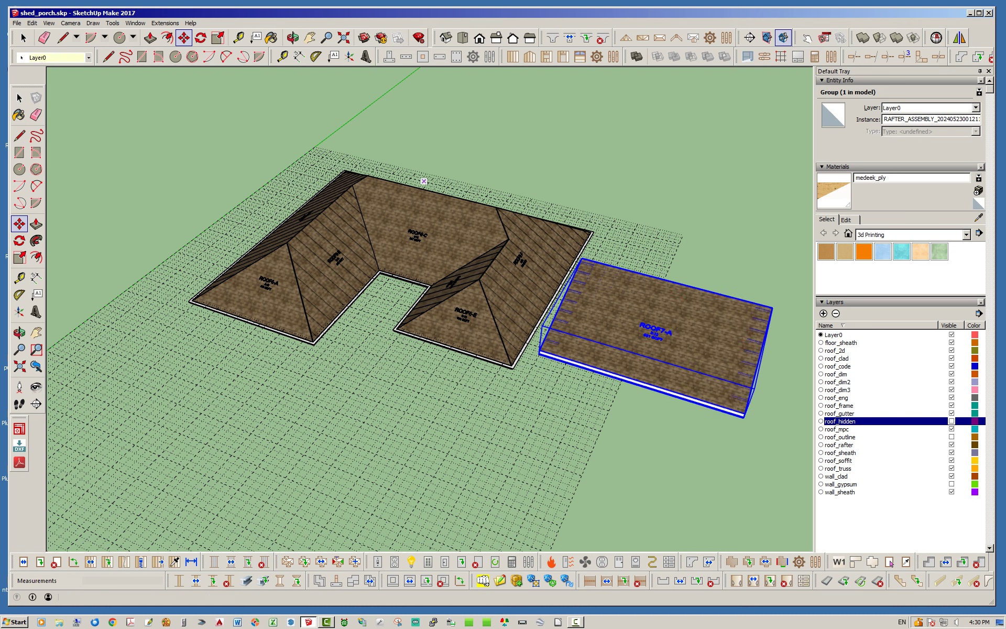
pyautogui.rightClick(667, 311)
pyautogui.click(697, 457)
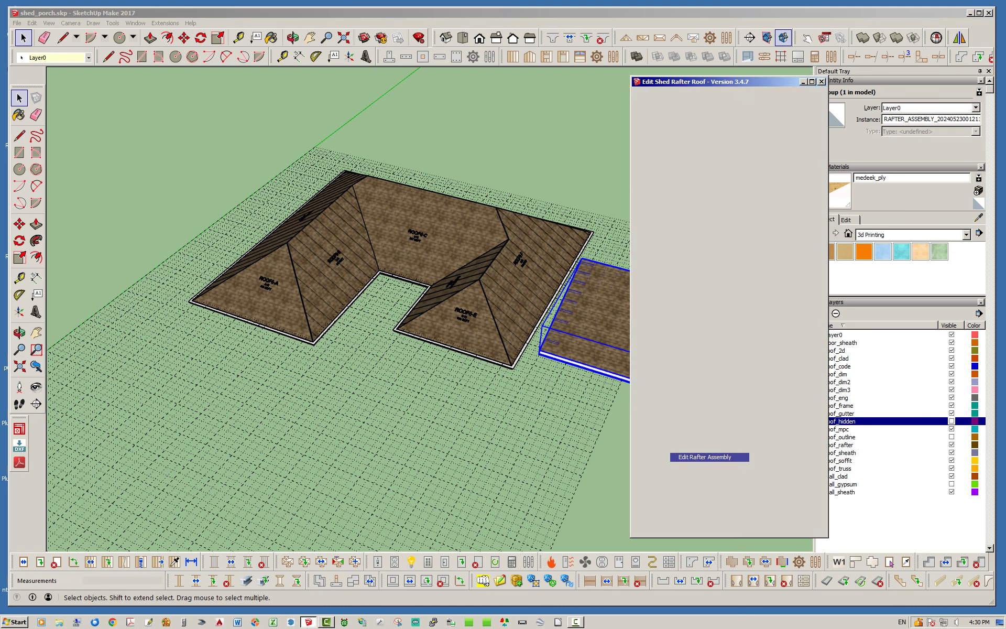
pyautogui.click(742, 99)
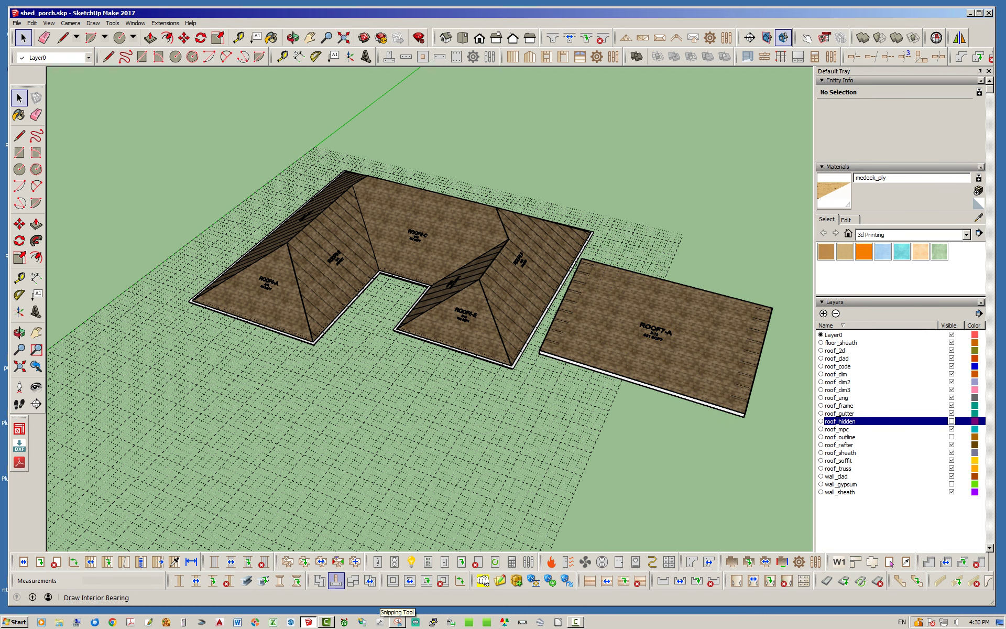
# Step: Try a complex roof connection between the shed roof and the U-shaped hip roof
pyautogui.click(355, 561)
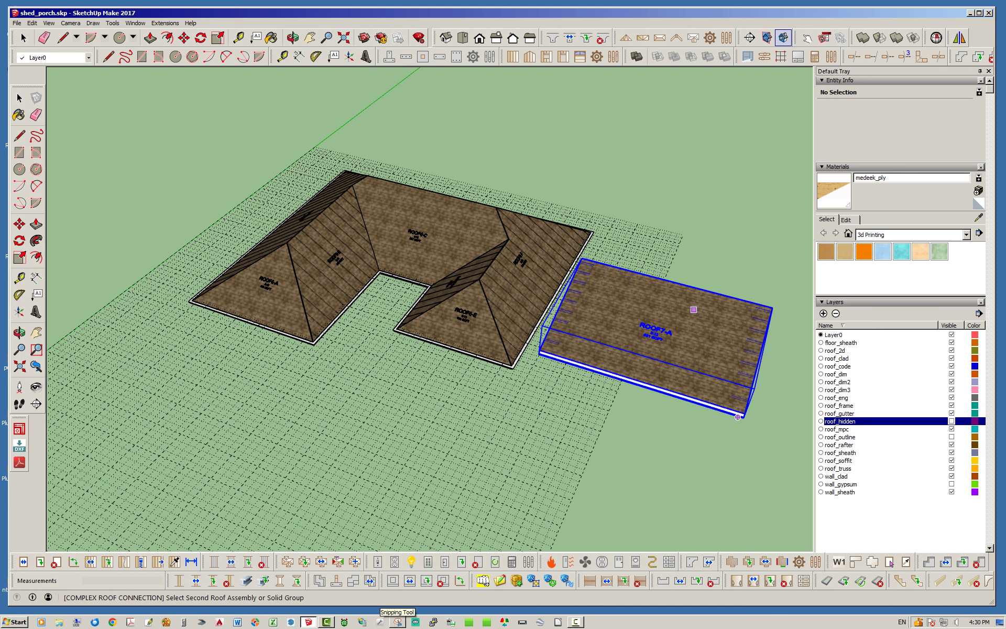
pyautogui.click(545, 253)
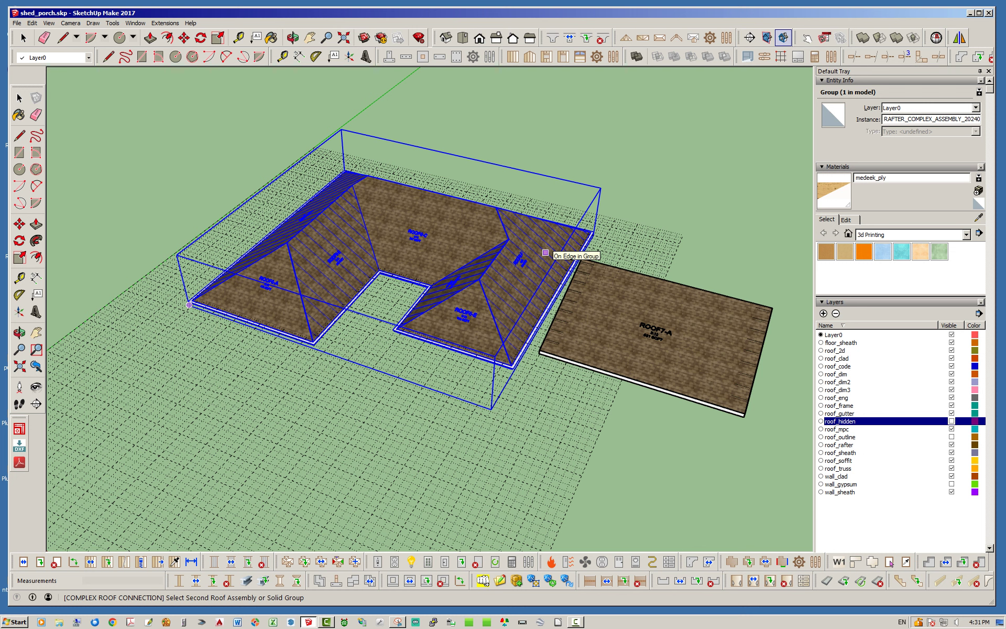
pyautogui.press('Escape')
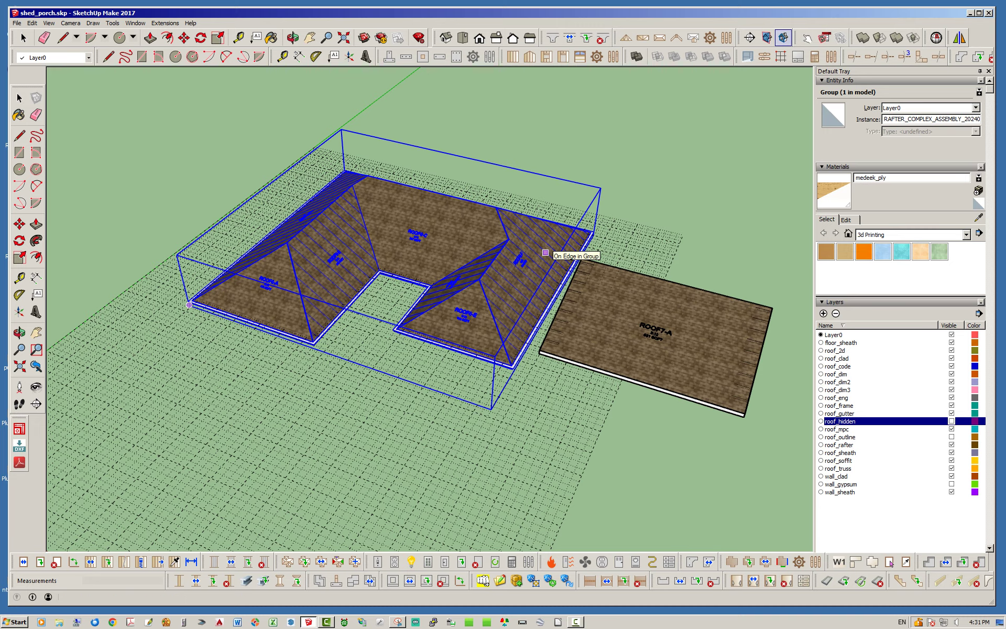
# Step: Review the status and trim options of the U-shaped hip roof's shed connection, and close its roof editor without updating the roof
pyautogui.moveTo(455, 315); pyautogui.dragTo(491, 294, button='middle')
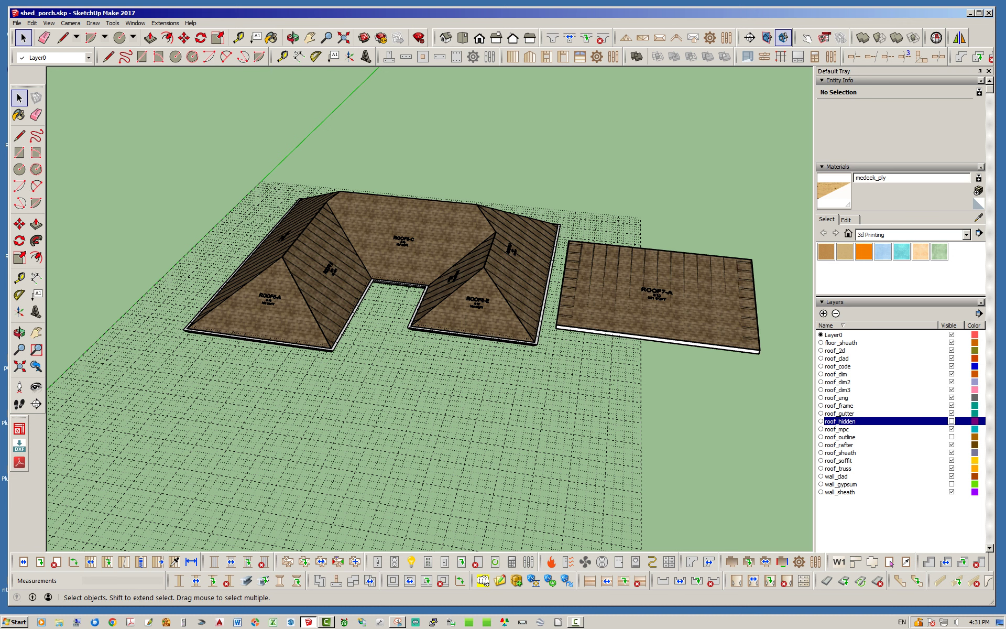
pyautogui.rightClick(494, 282)
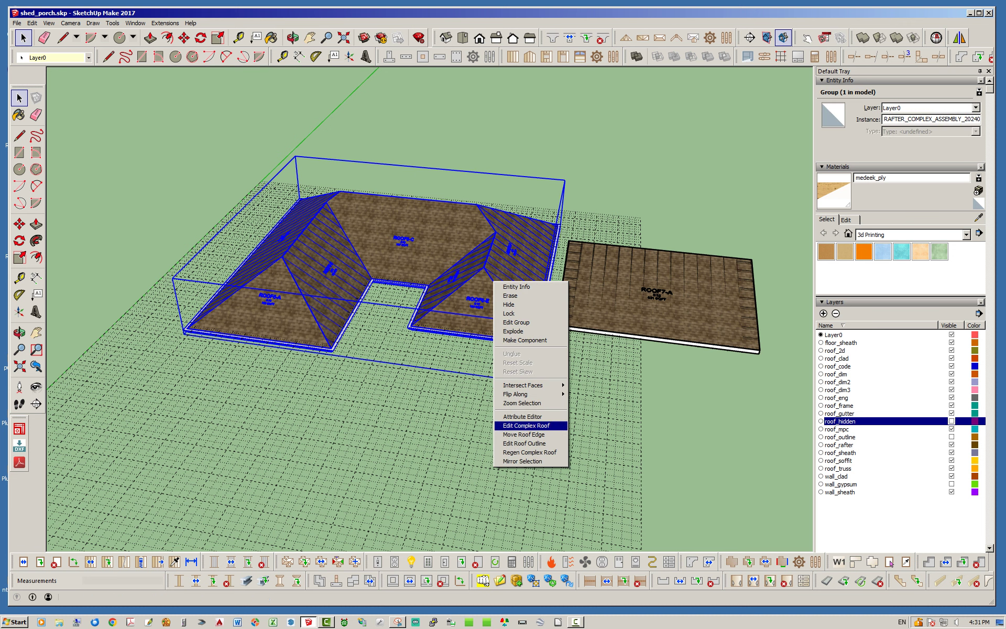
pyautogui.click(526, 426)
pyautogui.click(818, 430)
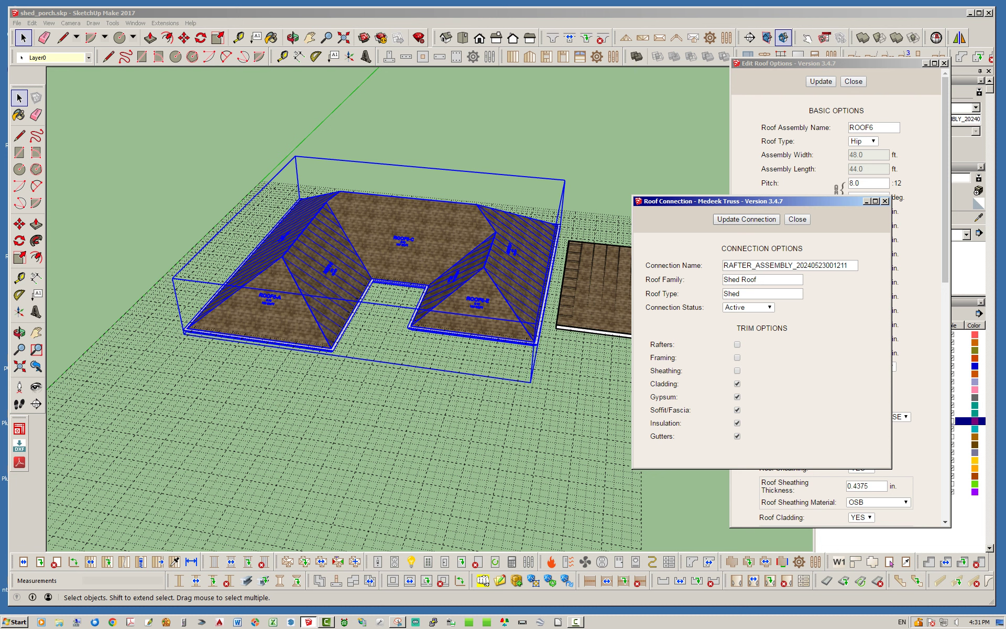
pyautogui.click(746, 219)
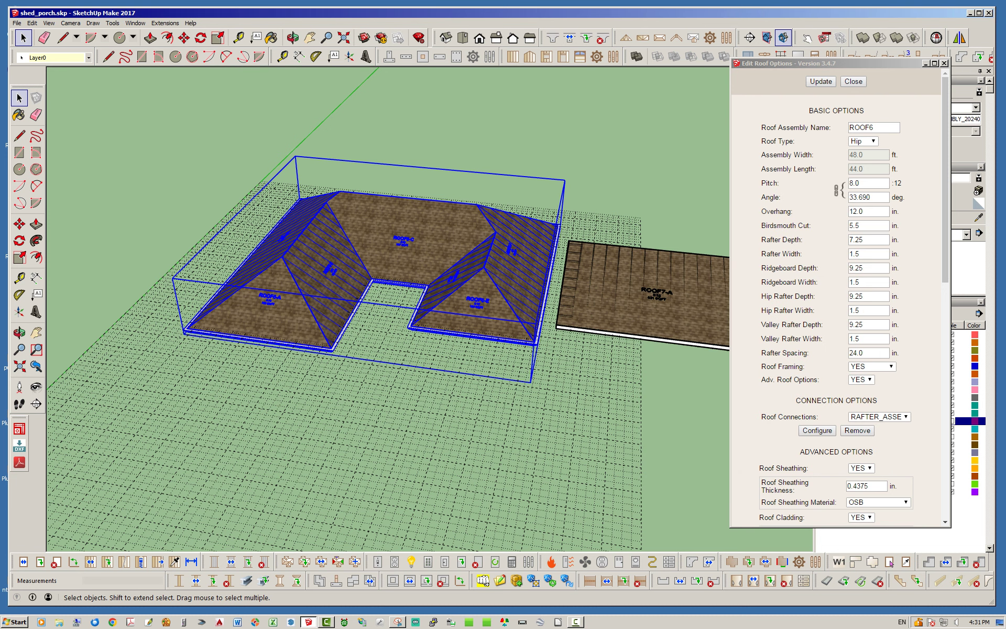
pyautogui.click(853, 81)
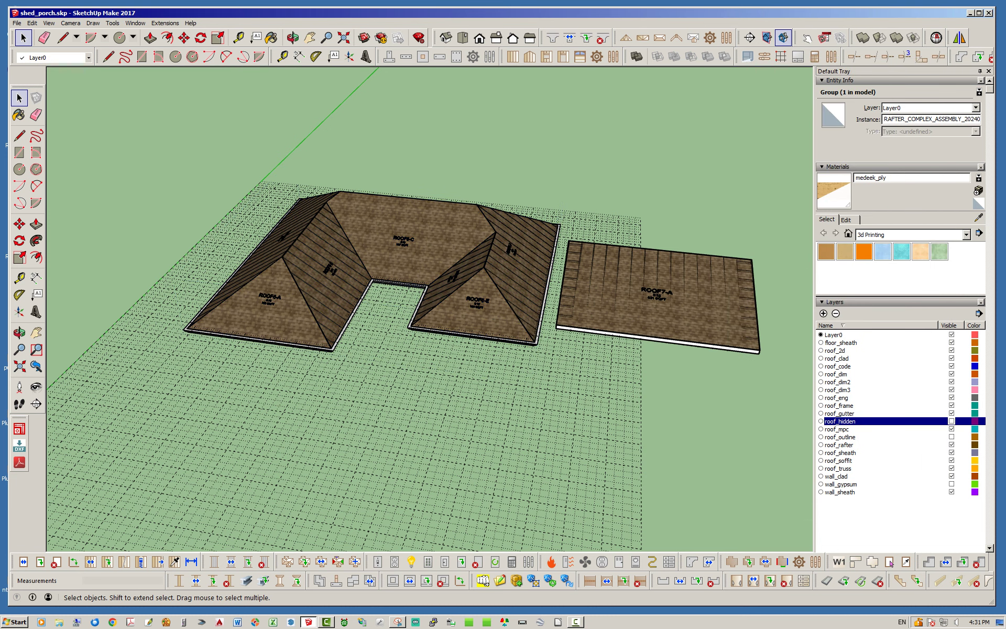
# Step: Move the shed roof 40' along the red axis so it fits between the two wings of the hip roof
pyautogui.click(656, 294)
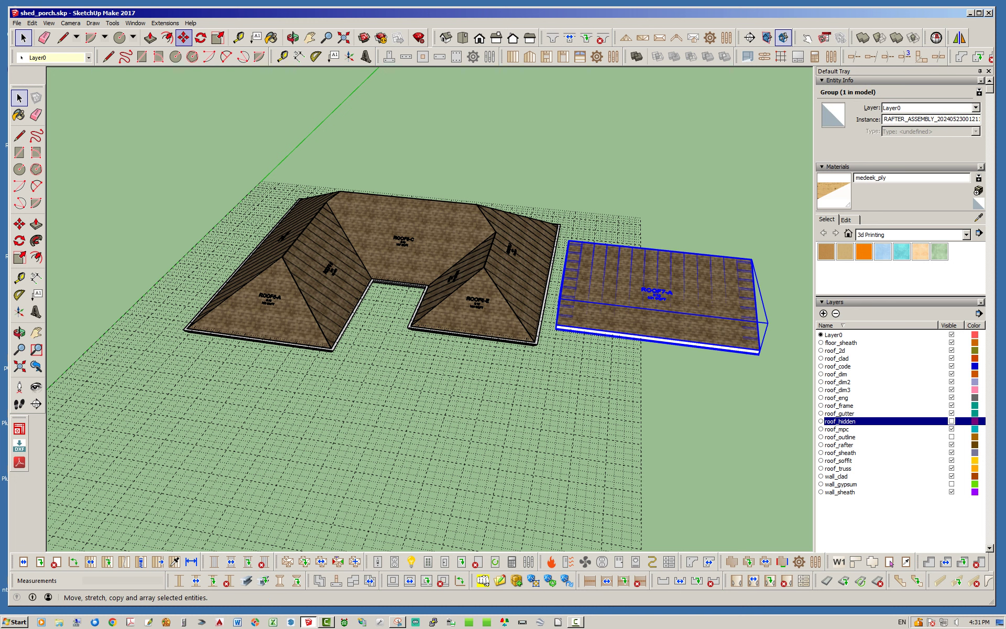
pyautogui.click(184, 37)
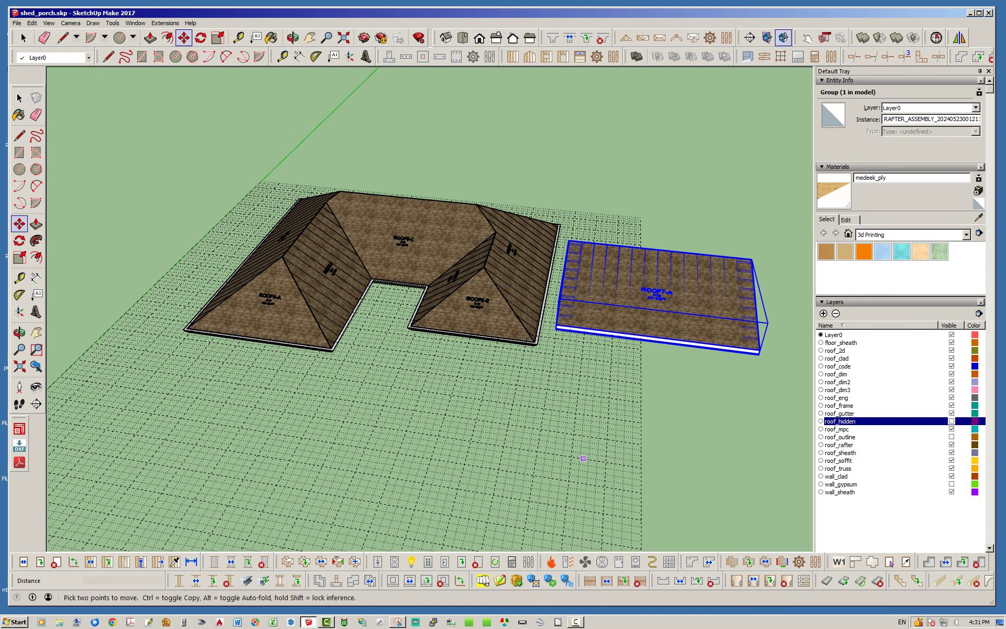
pyautogui.click(571, 455)
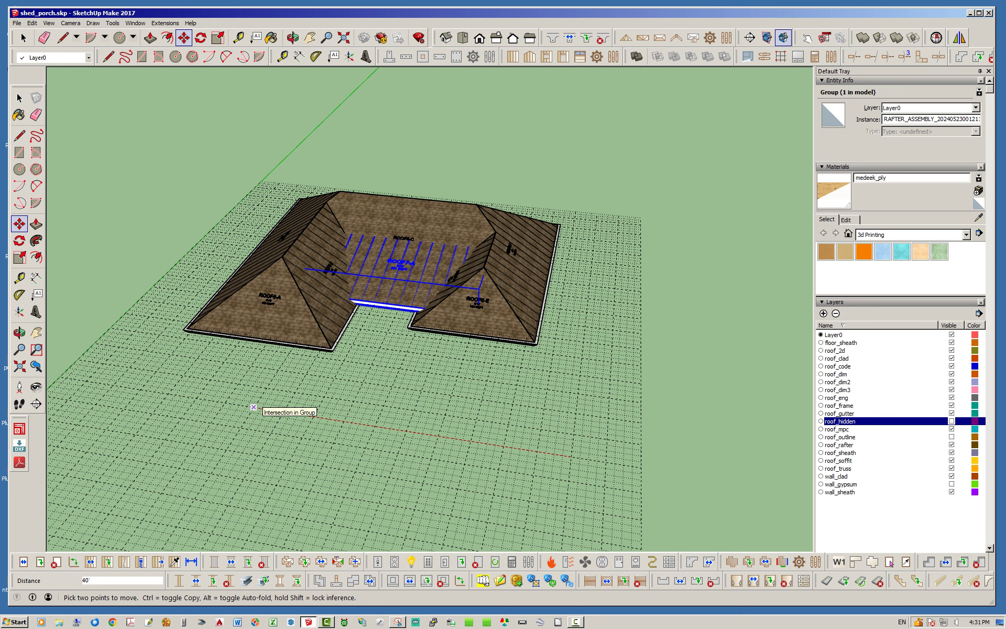
pyautogui.press('space')
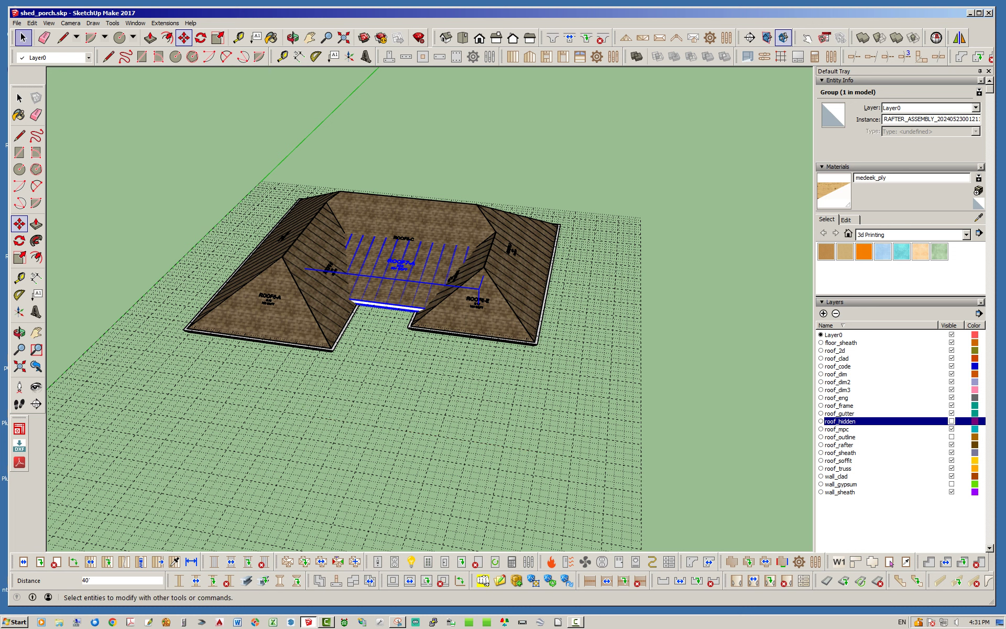
pyautogui.click(435, 382)
# Step: Examine from above and below how the shed roof's rafters and fascia overlap the hip roof's framing
pyautogui.moveTo(435, 382); pyautogui.dragTo(440, 445, button='middle')
pyautogui.click(692, 315)
pyautogui.scroll(5, 406, 277)
pyautogui.scroll(3, 378, 244)
pyautogui.moveTo(378, 243)
pyautogui.mouseDown(button='middle')
pyautogui.moveTo(380, 260)
pyautogui.moveTo(320, 176)
pyautogui.moveTo(325, 126)
pyautogui.moveTo(378, 249)
pyautogui.mouseUp(button='middle')
pyautogui.moveTo(398, 325); pyautogui.dragTo(398, 189, button='middle')
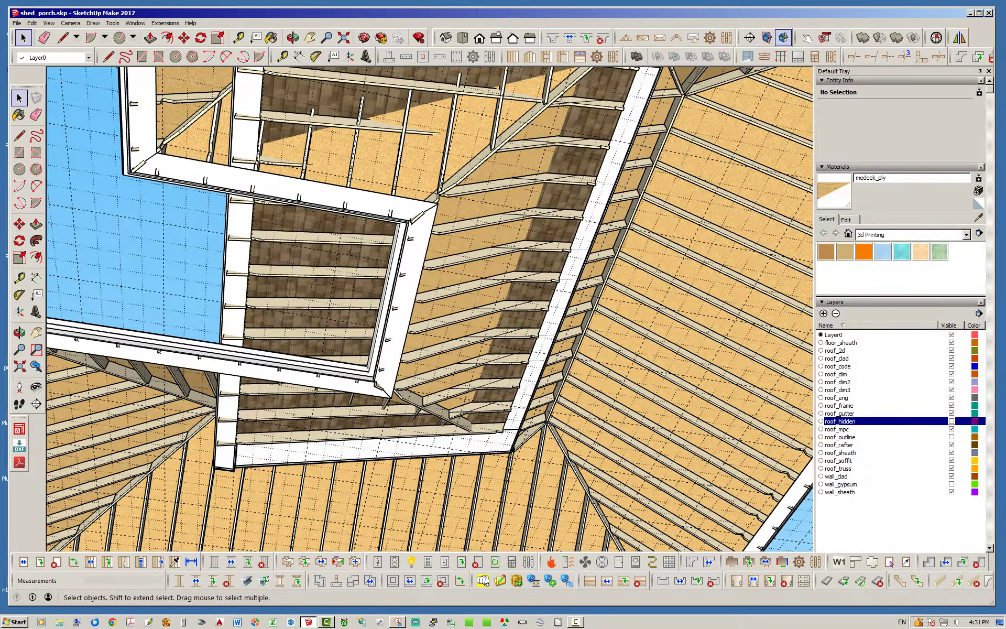
pyautogui.moveTo(367, 294); pyautogui.dragTo(225, 298, button='middle')
pyautogui.scroll(-5, 370, 278)
pyautogui.moveTo(370, 278); pyautogui.dragTo(461, 475, button='middle')
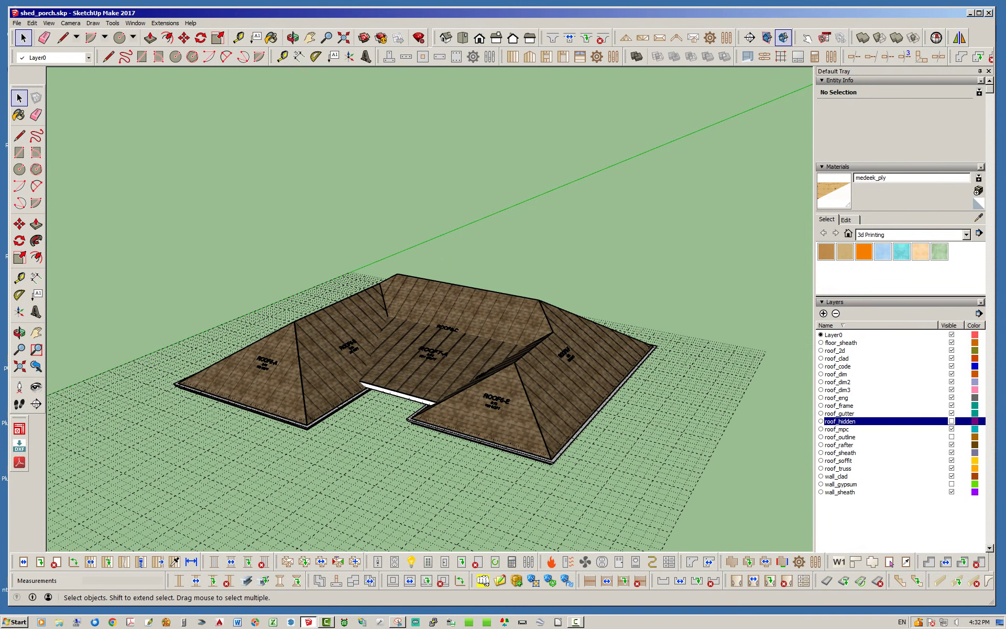
pyautogui.moveTo(450, 461); pyautogui.dragTo(263, 263, button='middle')
pyautogui.scroll(5, 337, 333)
pyautogui.moveTo(86, 410); pyautogui.dragTo(92, 415, button='middle')
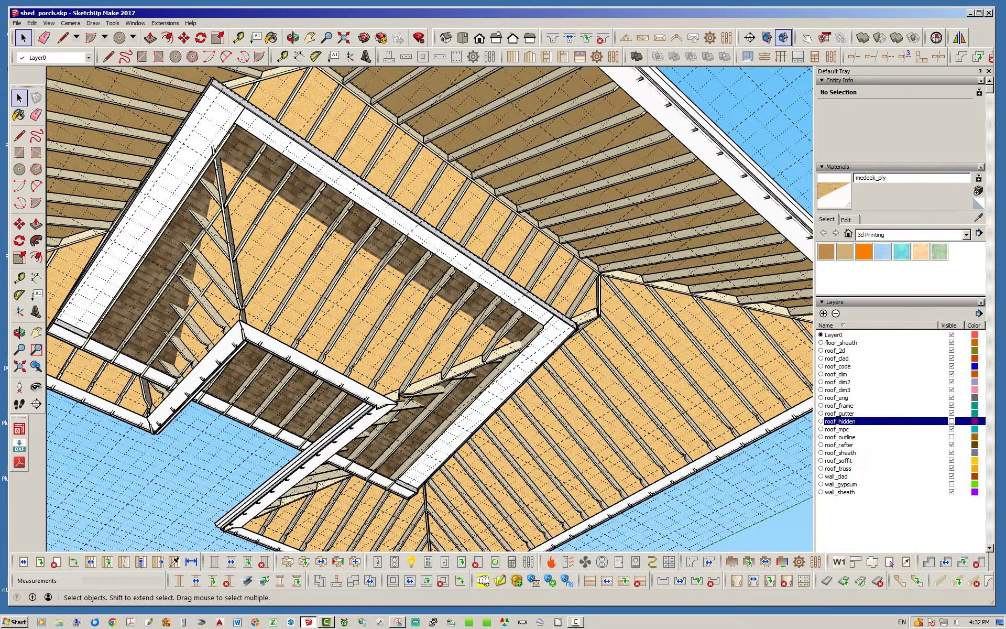
# Step: Examine the shed roof between the hip wings from below and above, and review the commands available for its rafter assembly
pyautogui.scroll(4, 217, 163)
pyautogui.scroll(-5, 217, 164)
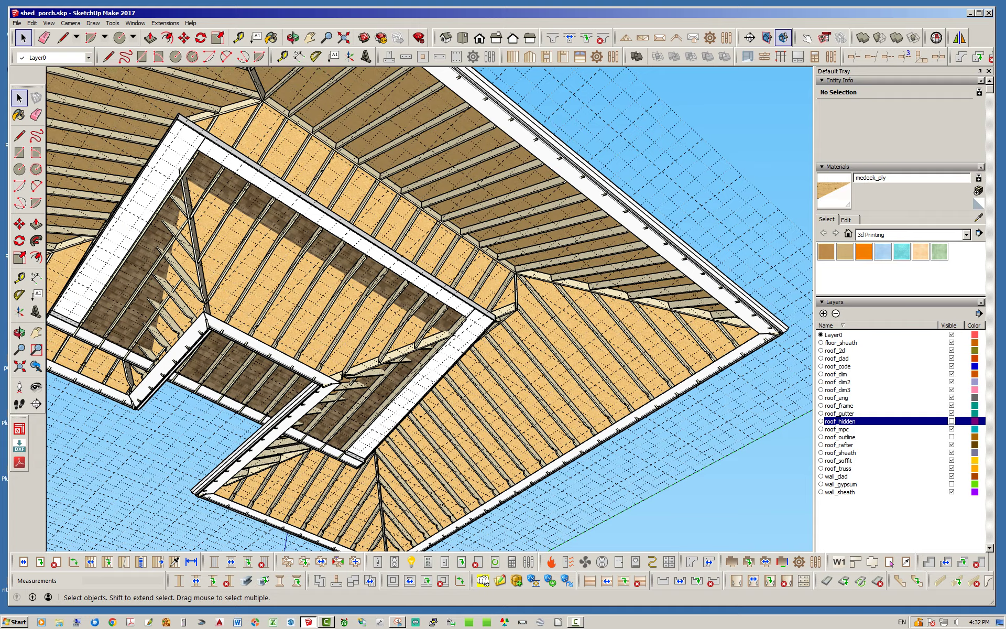
pyautogui.moveTo(217, 164); pyautogui.dragTo(167, 167, button='middle')
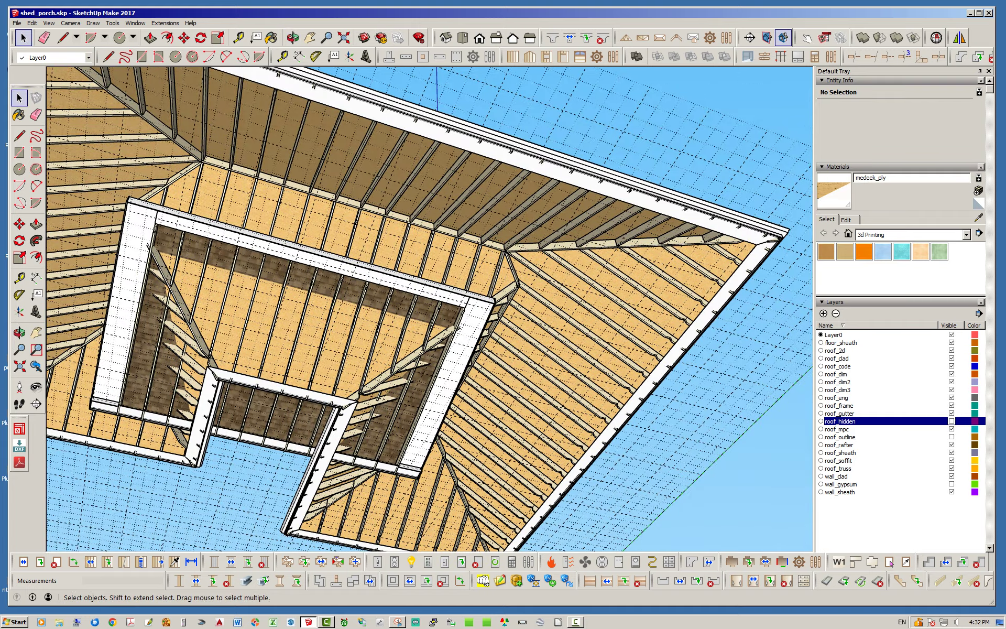
pyautogui.moveTo(244, 176); pyautogui.dragTo(447, 436, button='middle')
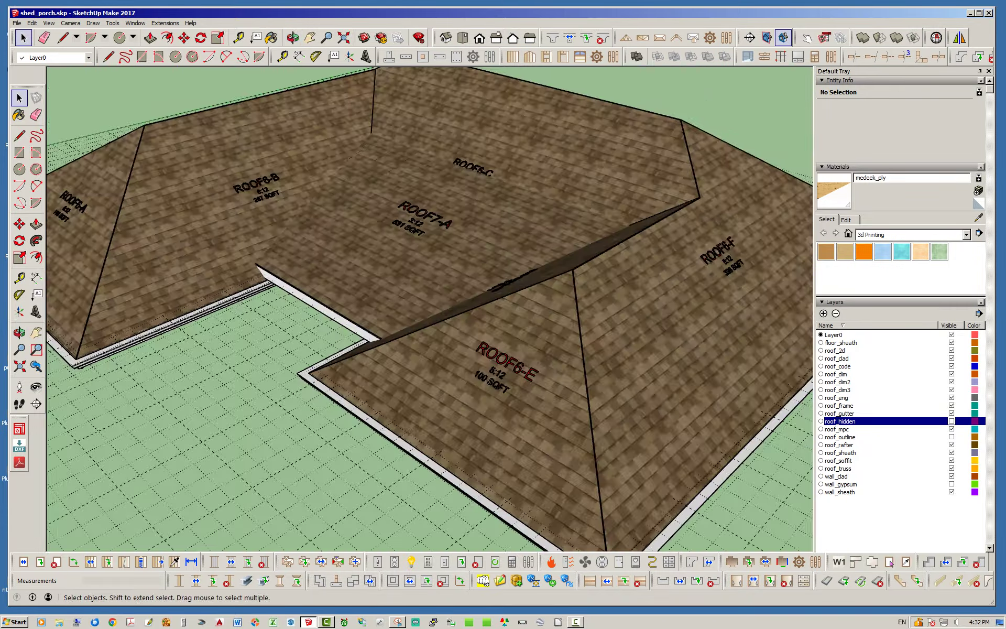
pyautogui.scroll(-4, 447, 436)
pyautogui.scroll(4, 370, 249)
pyautogui.scroll(-3, 398, 299)
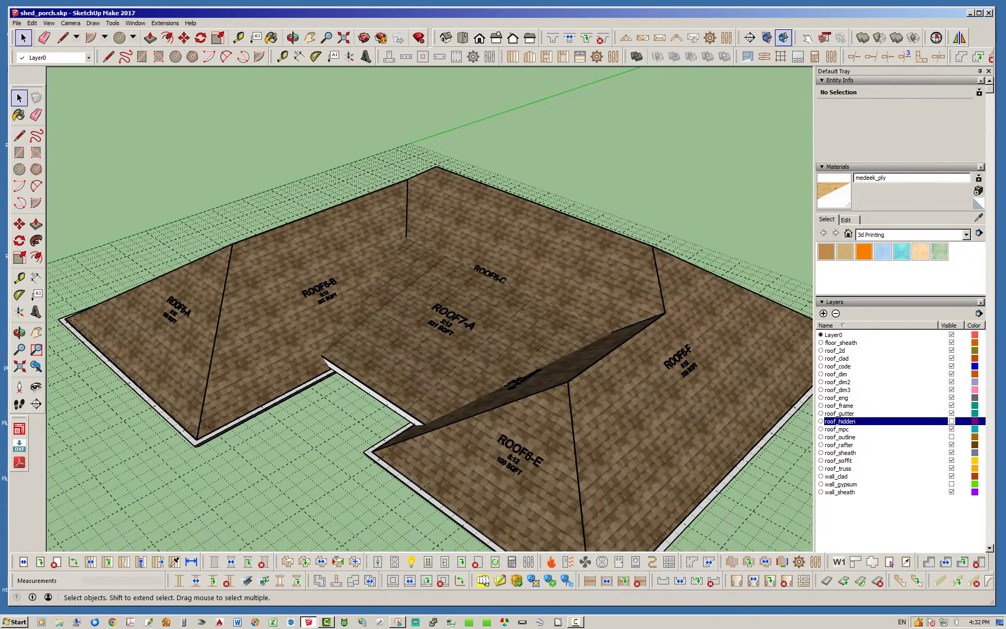
pyautogui.rightClick(491, 350)
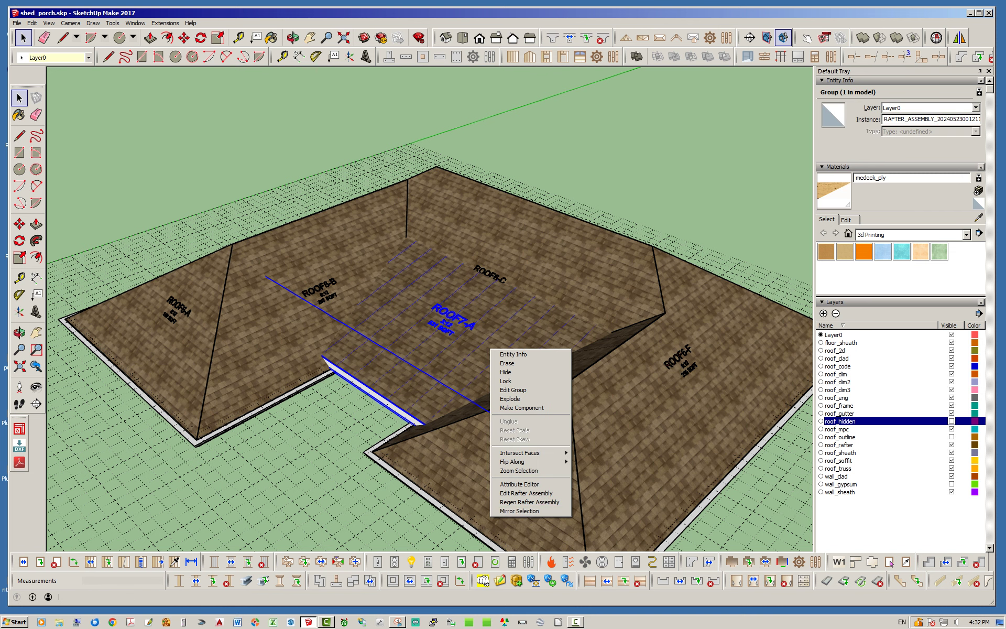
pyautogui.click(529, 503)
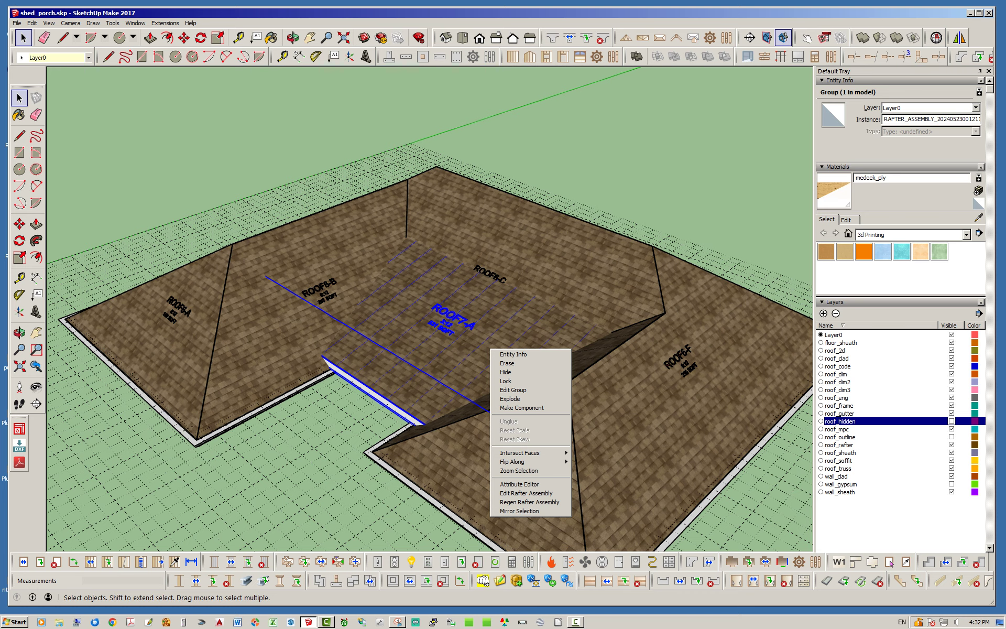
pyautogui.click(451, 389)
# Step: Orbit beneath the roofs to examine the hip roof's rafters and fascia around the porch opening
pyautogui.moveTo(451, 389); pyautogui.dragTo(293, 186, button='middle')
pyautogui.click(178, 335)
pyautogui.moveTo(178, 336); pyautogui.dragTo(317, 338, button='middle')
pyautogui.moveTo(485, 238); pyautogui.dragTo(301, 278, button='middle')
pyautogui.scroll(5, 456, 223)
pyautogui.scroll(2, 449, 225)
pyautogui.scroll(-5, 315, 281)
pyautogui.moveTo(408, 205); pyautogui.dragTo(367, 198, button='middle')
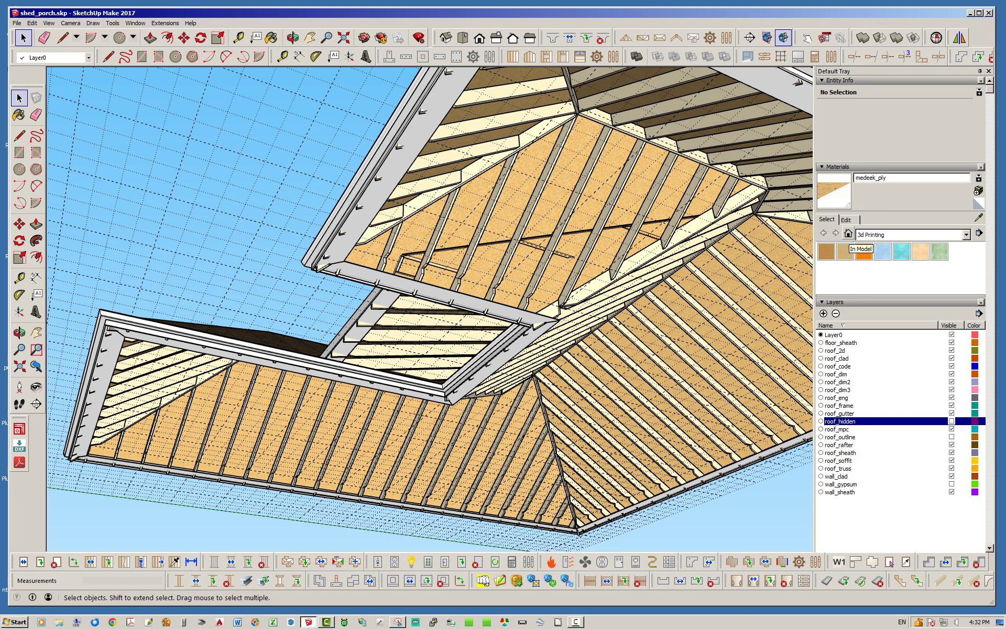
# Step: Edit the in-model material medeek_ply and set its opacity to 79
pyautogui.click(849, 232)
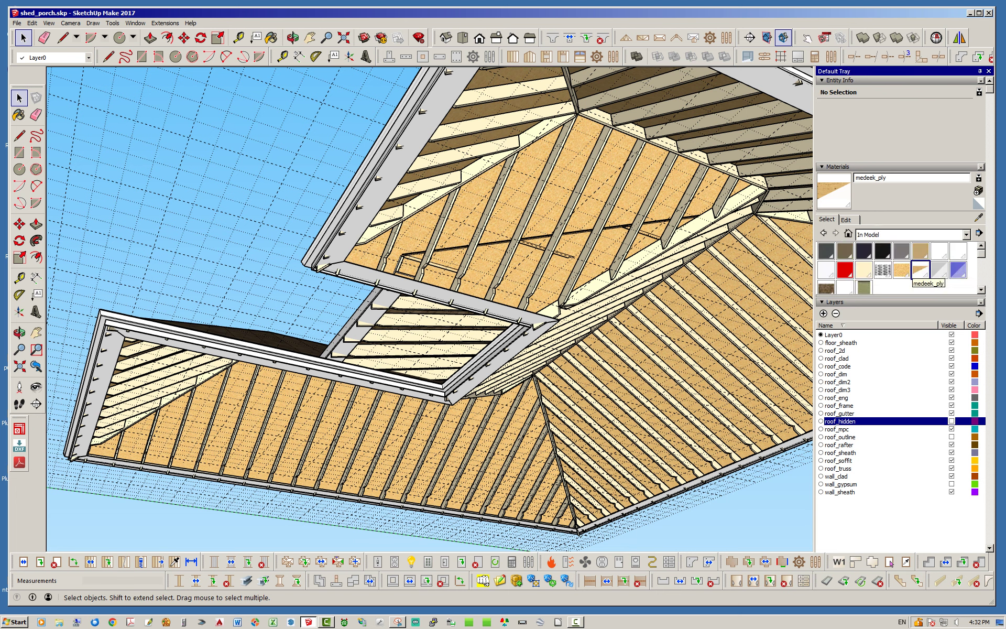
pyautogui.click(918, 270)
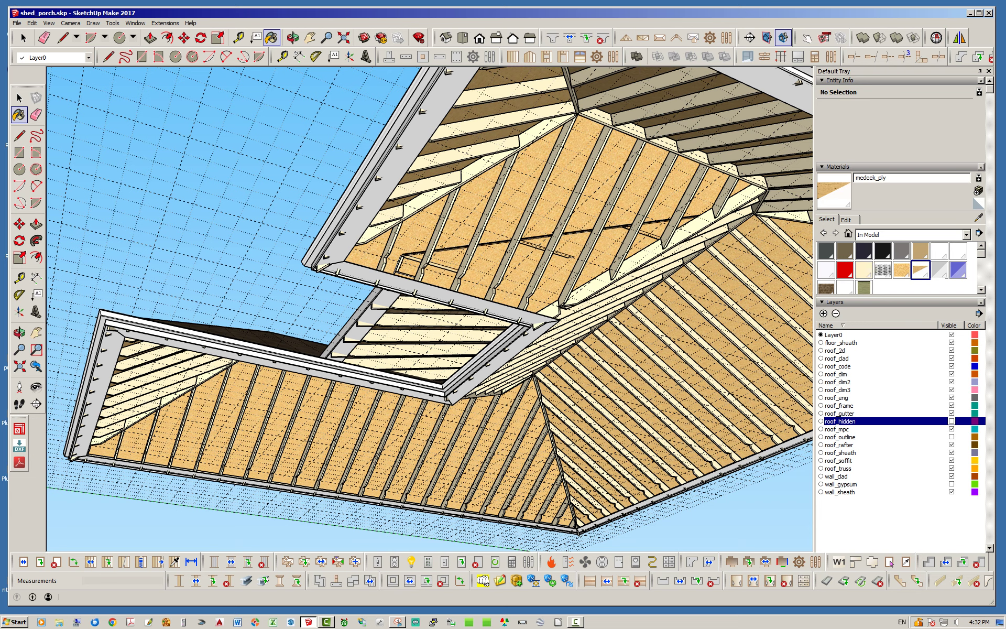
pyautogui.click(847, 220)
pyautogui.click(858, 382)
pyautogui.moveTo(858, 382); pyautogui.dragTo(883, 381)
pyautogui.moveTo(524, 362)
pyautogui.mouseDown(button='middle')
pyautogui.moveTo(430, 277)
pyautogui.moveTo(487, 378)
pyautogui.moveTo(487, 404)
pyautogui.mouseUp(button='middle')
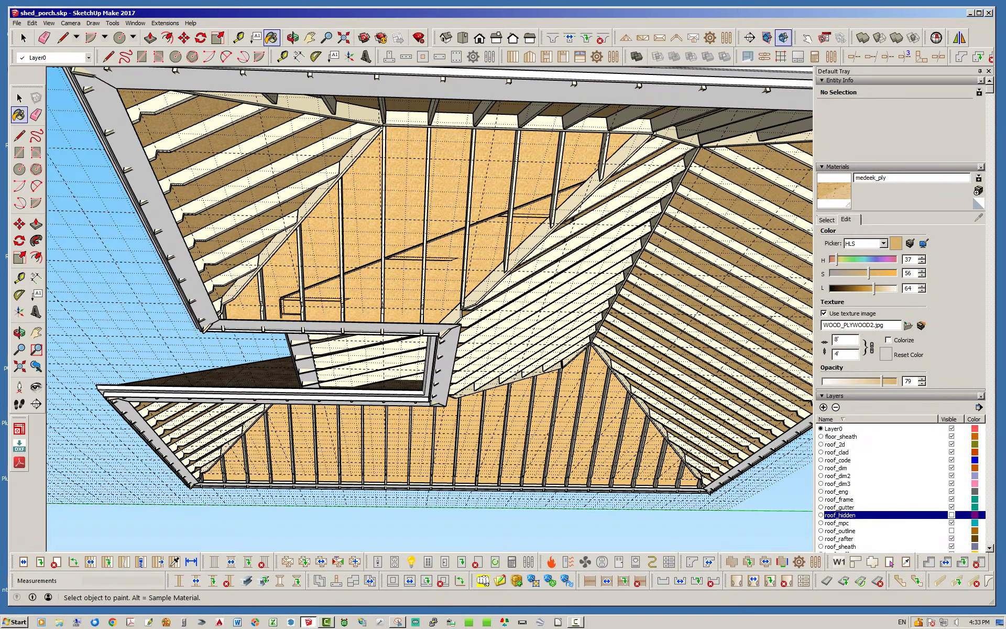
# Step: Select the complex hip roof and review the commands available for it without running any
pyautogui.moveTo(488, 398)
pyautogui.mouseDown(button='middle')
pyautogui.moveTo(458, 298)
pyautogui.moveTo(414, 325)
pyautogui.moveTo(446, 403)
pyautogui.moveTo(445, 378)
pyautogui.moveTo(587, 446)
pyautogui.mouseUp(button='middle')
pyautogui.moveTo(521, 277)
pyautogui.mouseDown(button='middle')
pyautogui.moveTo(527, 262)
pyautogui.moveTo(519, 404)
pyautogui.mouseUp(button='middle')
pyautogui.click(23, 38)
pyautogui.click(564, 364)
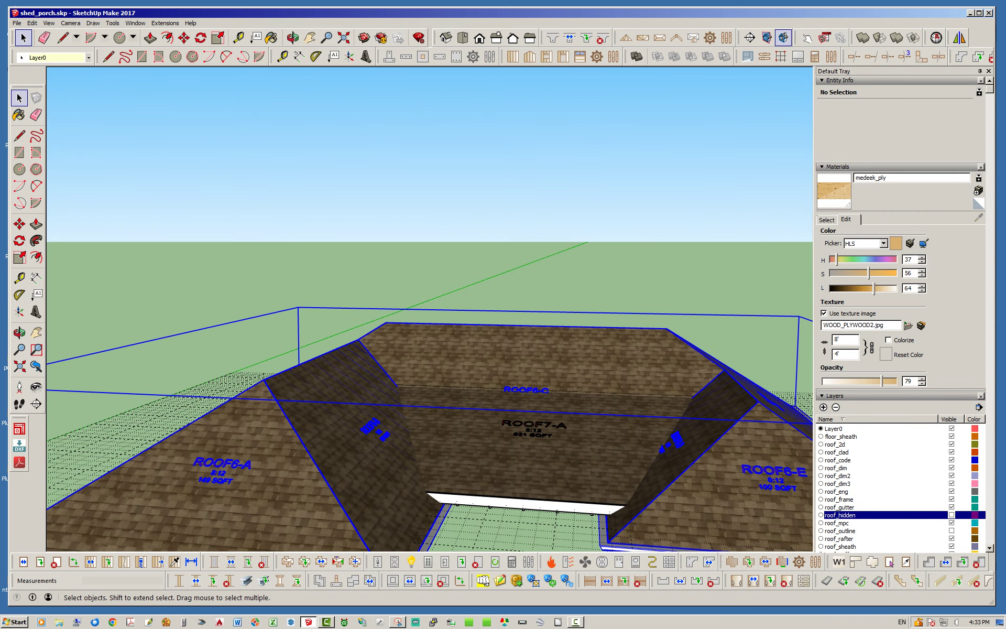
pyautogui.rightClick(564, 363)
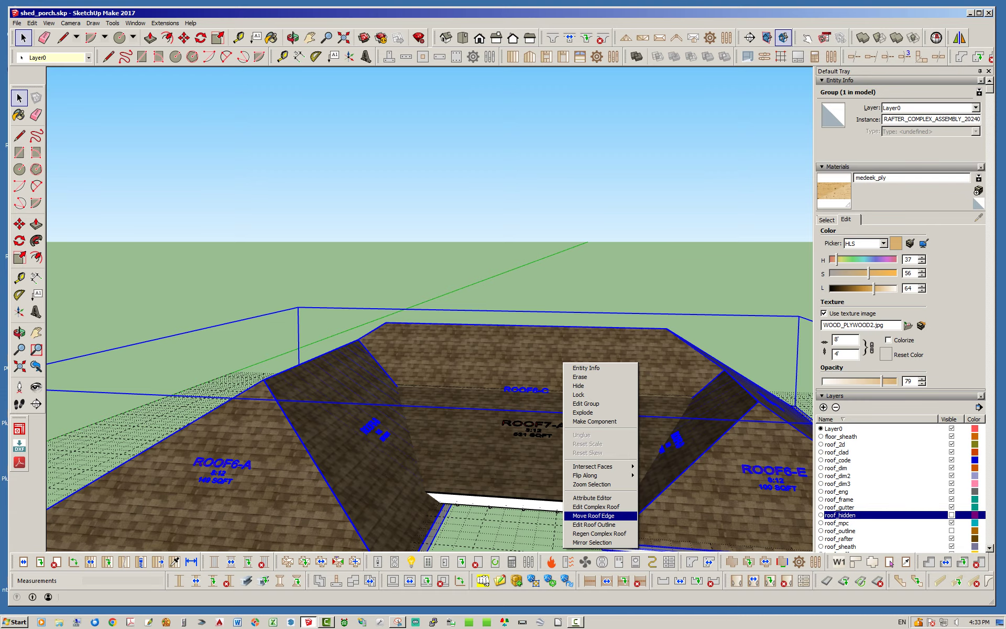
pyautogui.click(529, 283)
# Step: Examine the porch area from below and above, then review the hip roof's commands again and clear the selection
pyautogui.moveTo(529, 294); pyautogui.dragTo(527, 178, button='middle')
pyautogui.moveTo(309, 299); pyautogui.dragTo(346, 251, button='middle')
pyautogui.scroll(3, 346, 251)
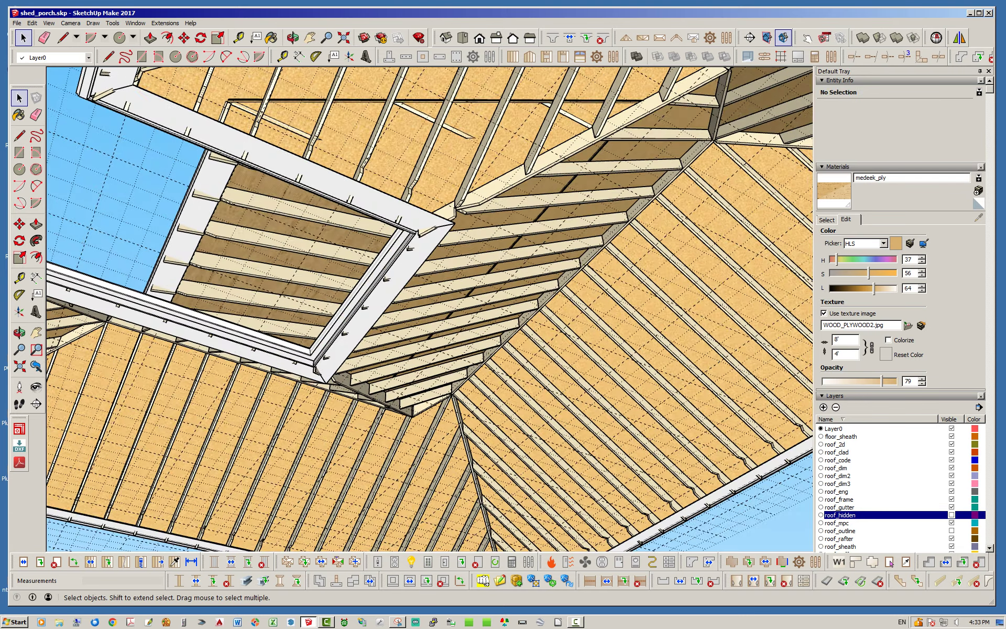
pyautogui.moveTo(357, 294); pyautogui.dragTo(477, 283, button='middle')
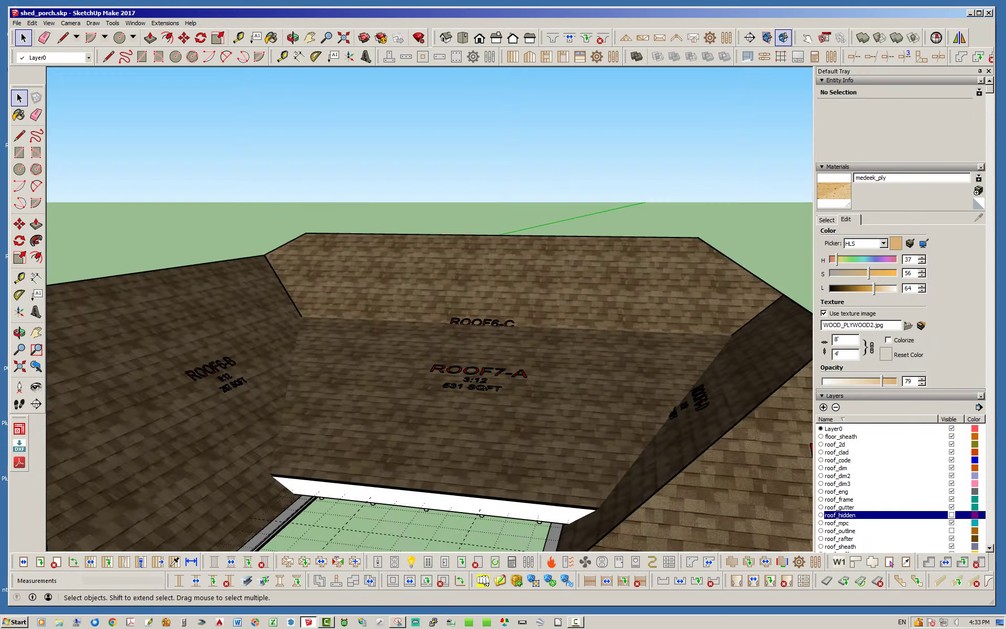
pyautogui.rightClick(690, 291)
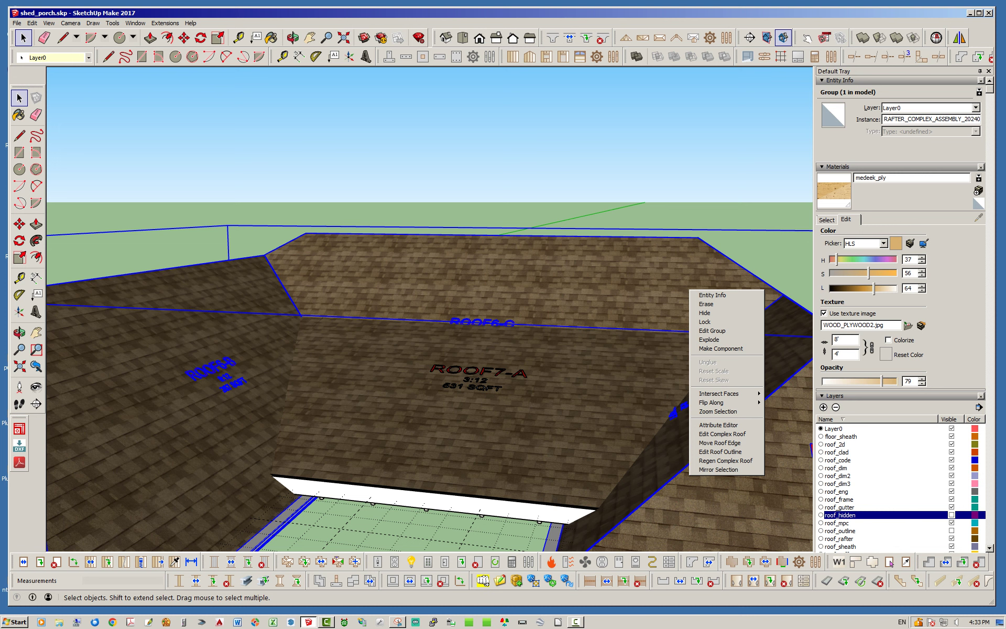
pyautogui.press('Escape')
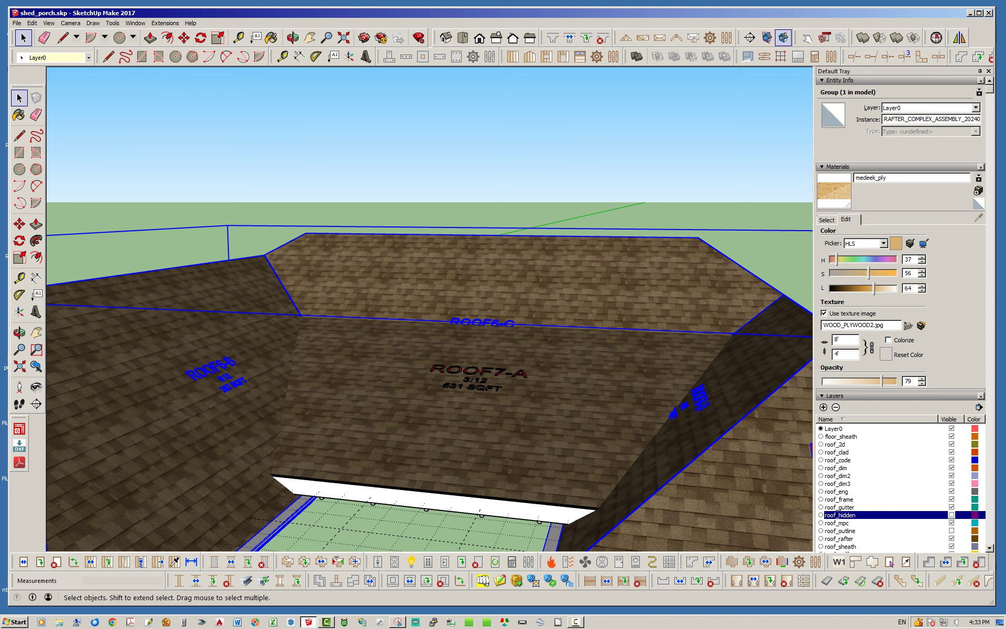
pyautogui.click(504, 157)
# Step: Delete the dashed guide grid on the ground beneath the roofs
pyautogui.moveTo(504, 252); pyautogui.dragTo(367, 141, button='middle')
pyautogui.scroll(2, 262, 183)
pyautogui.scroll(-5, 493, 356)
pyautogui.scroll(-2, 493, 367)
pyautogui.click(409, 246)
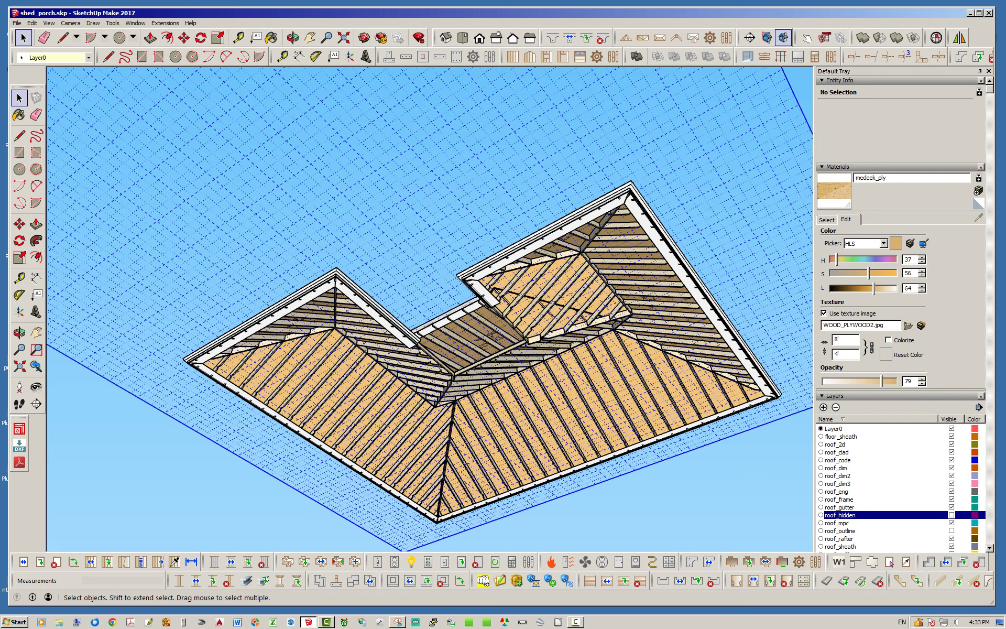
pyautogui.press('Delete')
# Step: Examine the hip and shed roof framing from low angles and from beneath, around the inner eaves of both wings
pyautogui.moveTo(419, 377); pyautogui.dragTo(571, 289, button='middle')
pyautogui.scroll(5, 435, 319)
pyautogui.scroll(4, 503, 386)
pyautogui.scroll(-5, 501, 375)
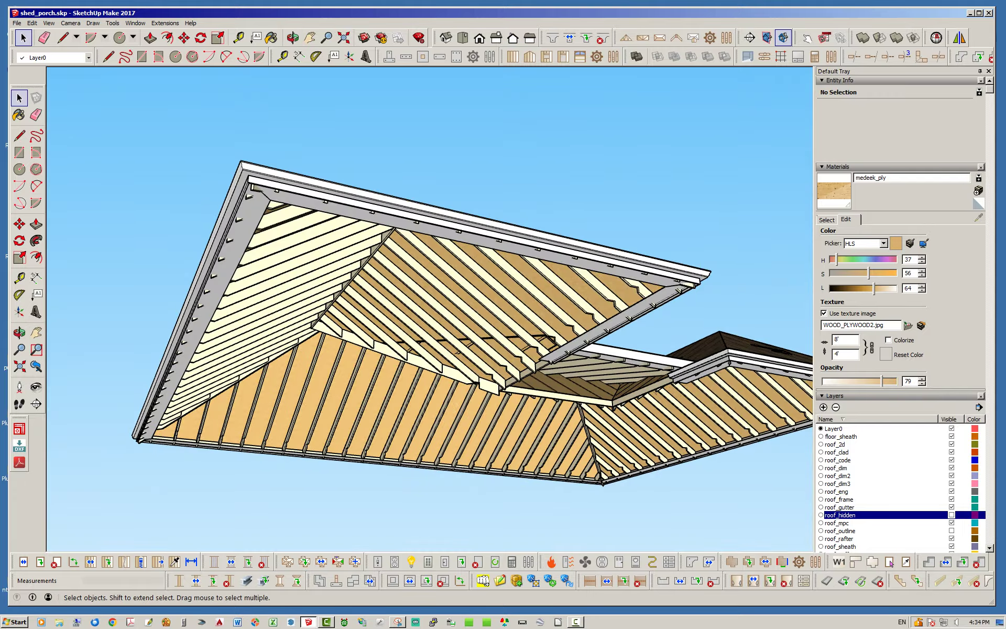
pyautogui.scroll(4, 601, 391)
pyautogui.scroll(3, 603, 409)
pyautogui.moveTo(603, 409); pyautogui.dragTo(257, 406, button='middle')
pyautogui.scroll(-5, 636, 438)
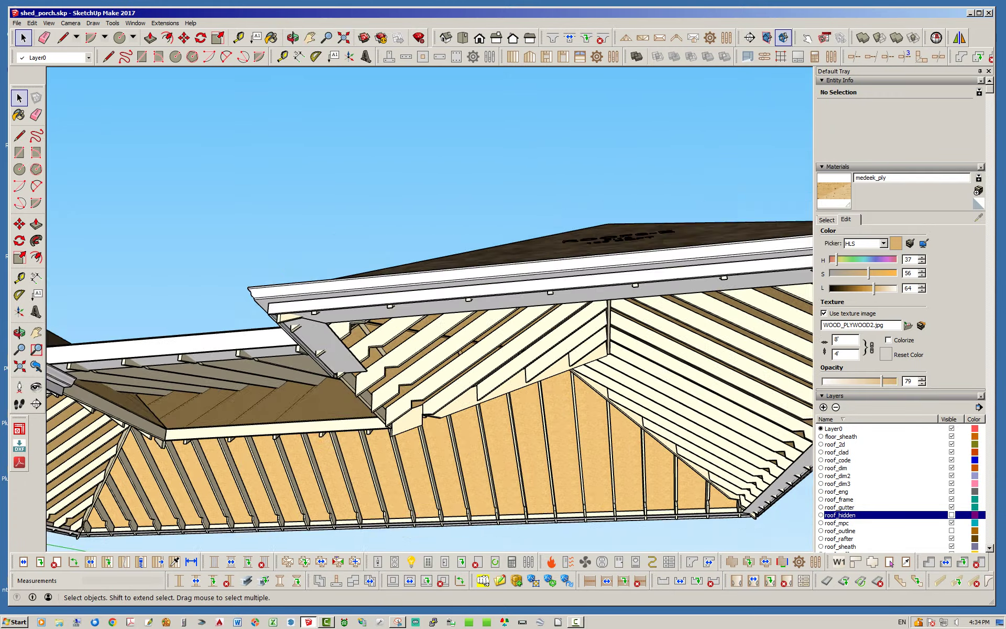
pyautogui.moveTo(636, 438); pyautogui.dragTo(550, 299, button='middle')
pyautogui.moveTo(471, 278); pyautogui.dragTo(395, 457, button='middle')
pyautogui.scroll(-2, 394, 453)
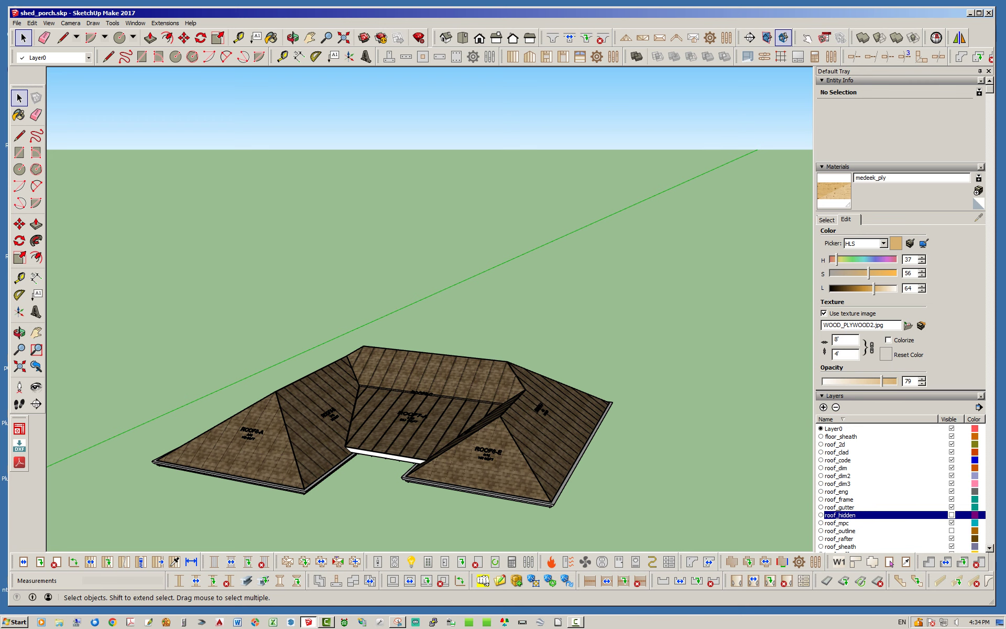
# Step: Hide the roof_clad layer to expose the sheathing on both roofs
pyautogui.scroll(-3, 901, 390)
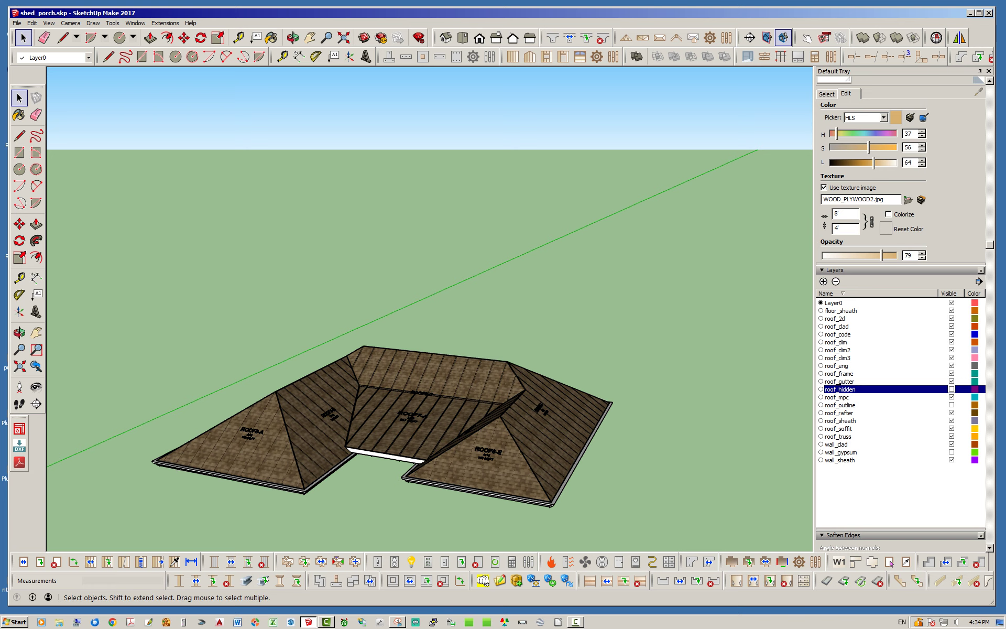
pyautogui.scroll(6, 373, 470)
pyautogui.scroll(-4, 374, 471)
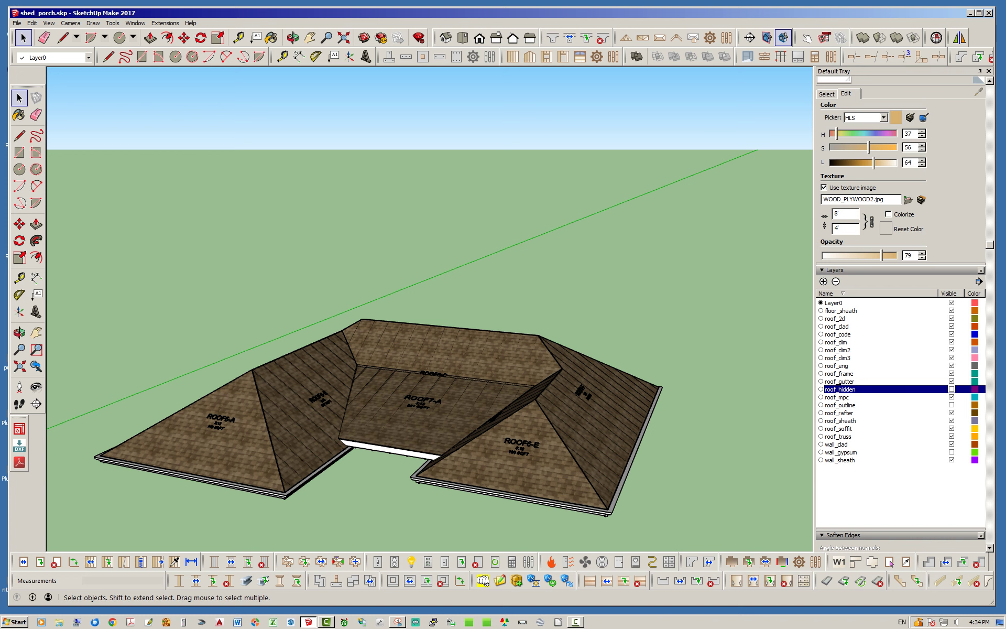
pyautogui.click(952, 326)
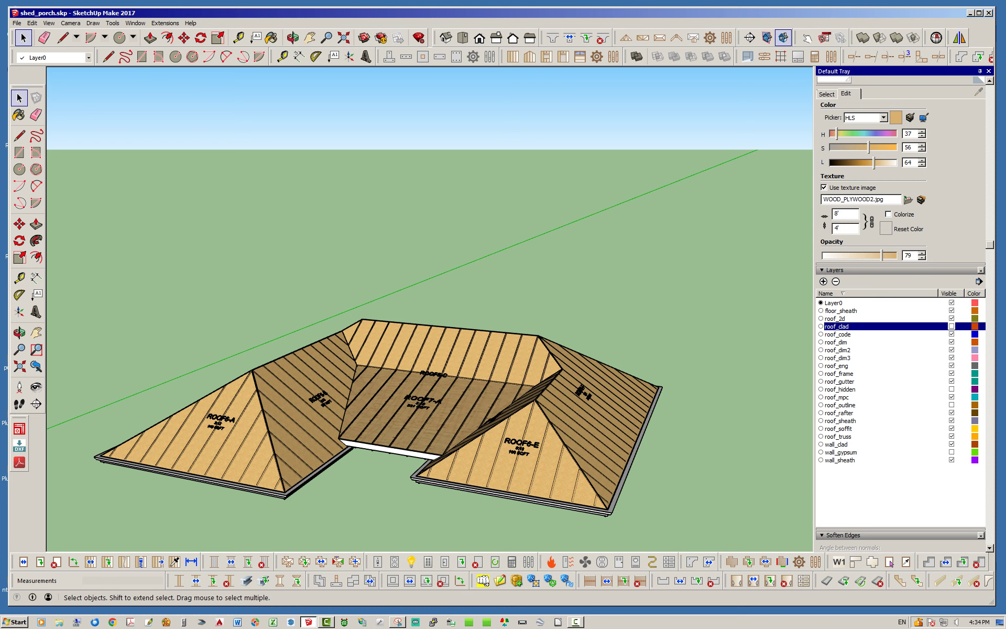
# Step: Set the opacity of the medeek_ply material to 0 so the shed roof's rafters show through
pyautogui.moveTo(406, 341); pyautogui.dragTo(424, 433, button='middle')
pyautogui.scroll(8, 432, 425)
pyautogui.scroll(-6, 434, 423)
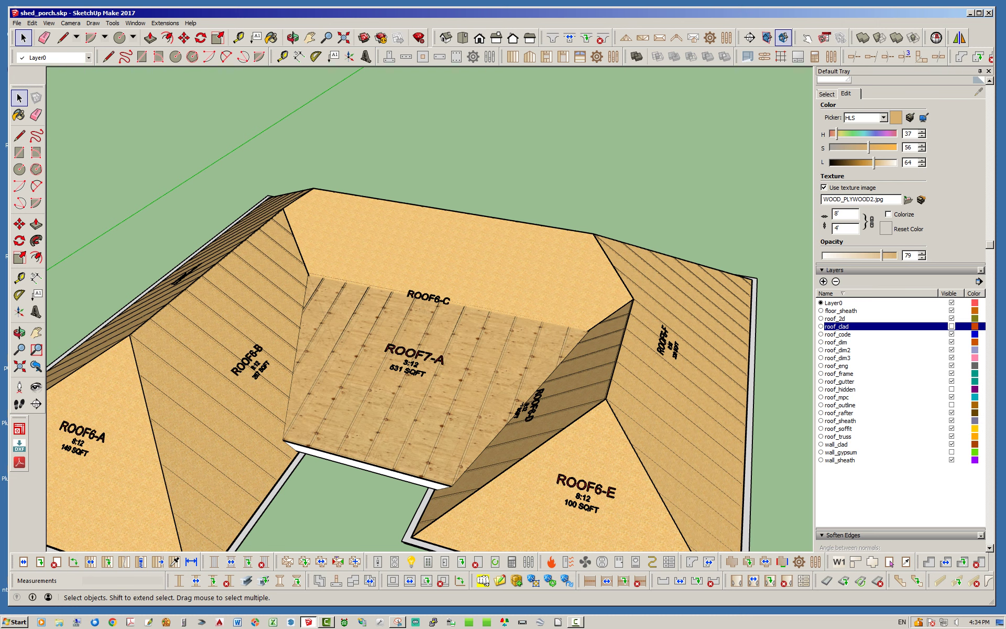
pyautogui.moveTo(882, 256); pyautogui.dragTo(822, 256)
pyautogui.moveTo(430, 367)
pyautogui.mouseDown(button='middle')
pyautogui.moveTo(401, 420)
pyautogui.moveTo(461, 336)
pyautogui.moveTo(446, 366)
pyautogui.mouseUp(button='middle')
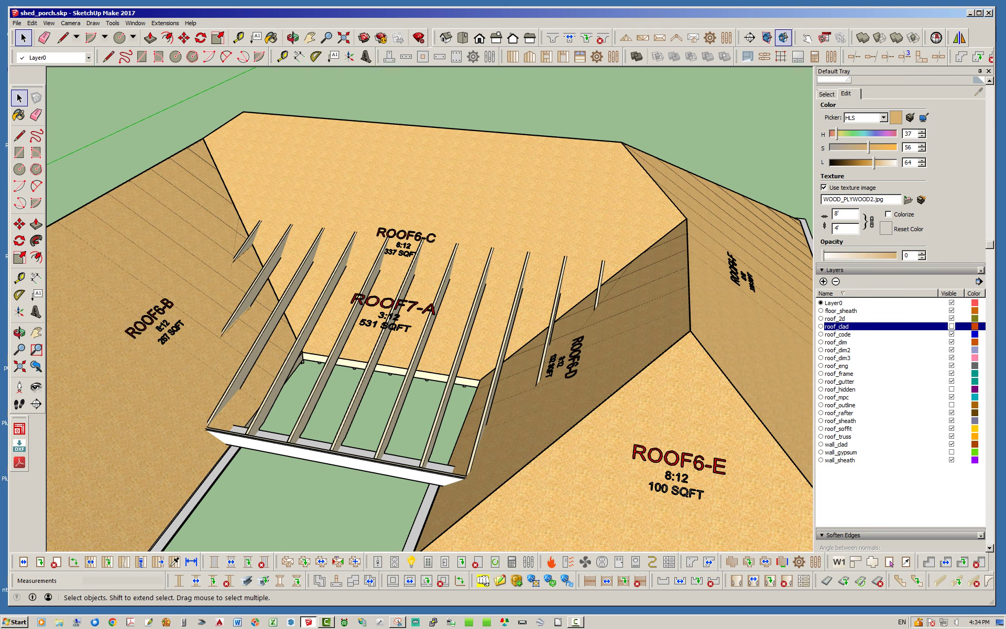
# Step: Hide the roof_sheath layer to expose the framing of both roofs
pyautogui.scroll(-3, 487, 420)
pyautogui.moveTo(487, 419); pyautogui.dragTo(467, 434, button='middle')
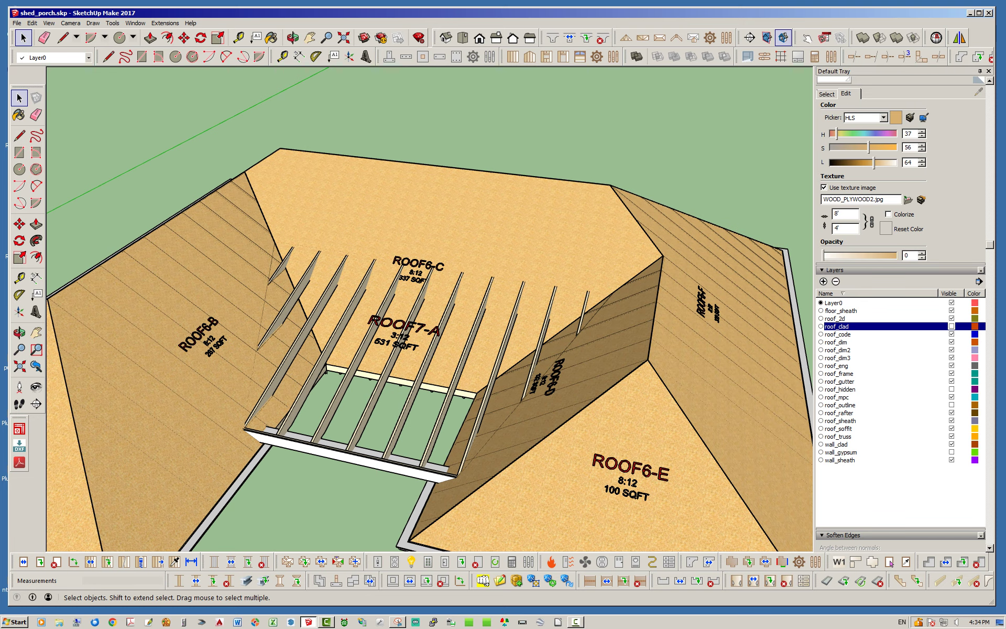
pyautogui.click(952, 421)
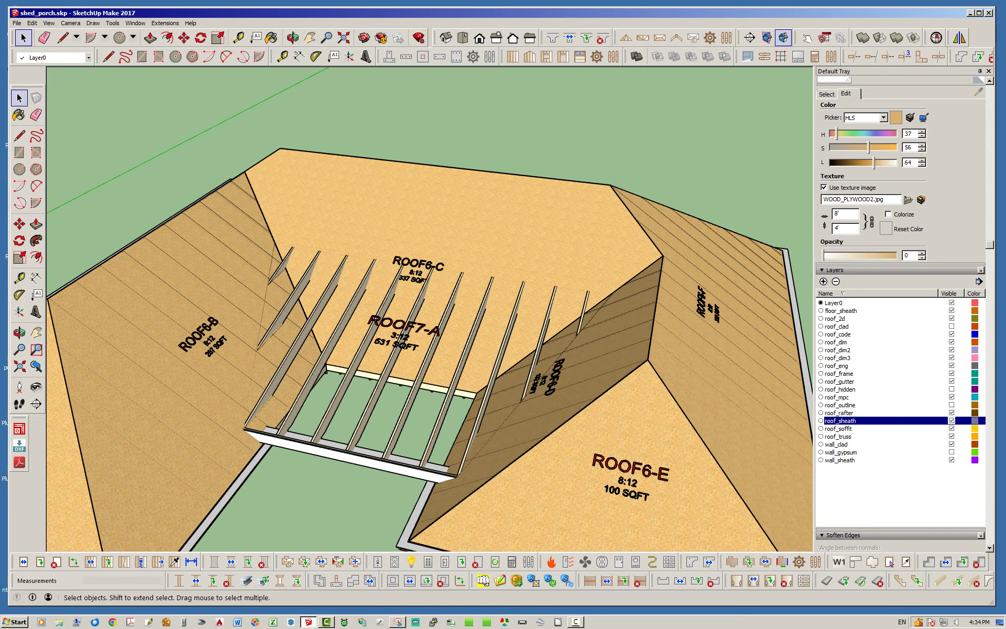
# Step: Examine up close how the shed roof's rafters cross the hip roof's common rafters at plane ROOF6-C
pyautogui.moveTo(760, 314); pyautogui.dragTo(627, 326, button='middle')
pyautogui.scroll(3, 252, 335)
pyautogui.moveTo(252, 336); pyautogui.dragTo(391, 378, button='middle')
pyautogui.scroll(-3, 262, 336)
pyautogui.moveTo(314, 339); pyautogui.dragTo(331, 356, button='middle')
pyautogui.scroll(-3, 467, 336)
pyautogui.scroll(7, 460, 302)
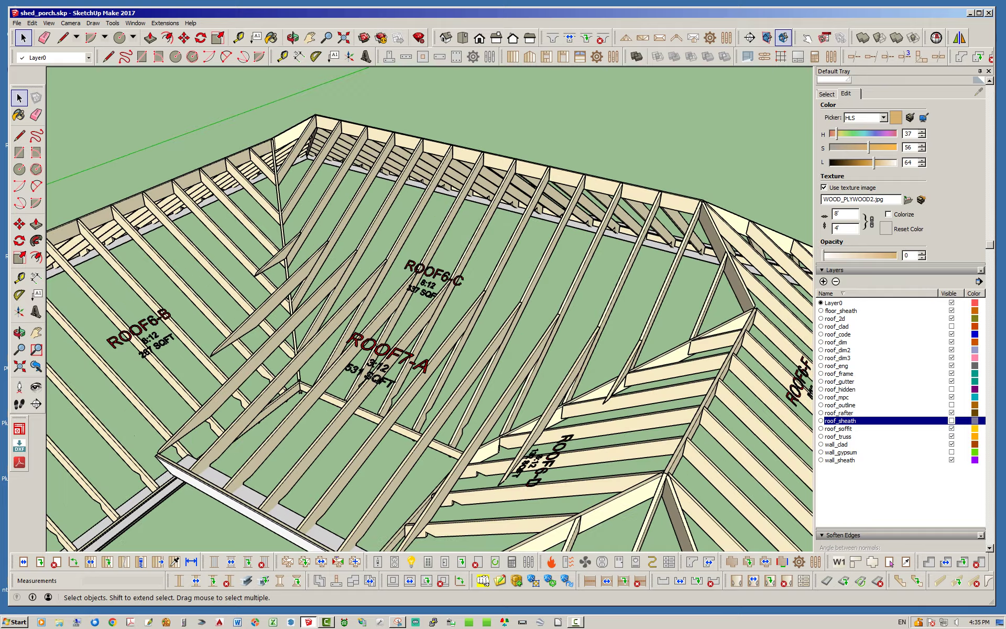
pyautogui.scroll(3, 501, 306)
pyautogui.moveTo(501, 307); pyautogui.dragTo(400, 265, button='middle')
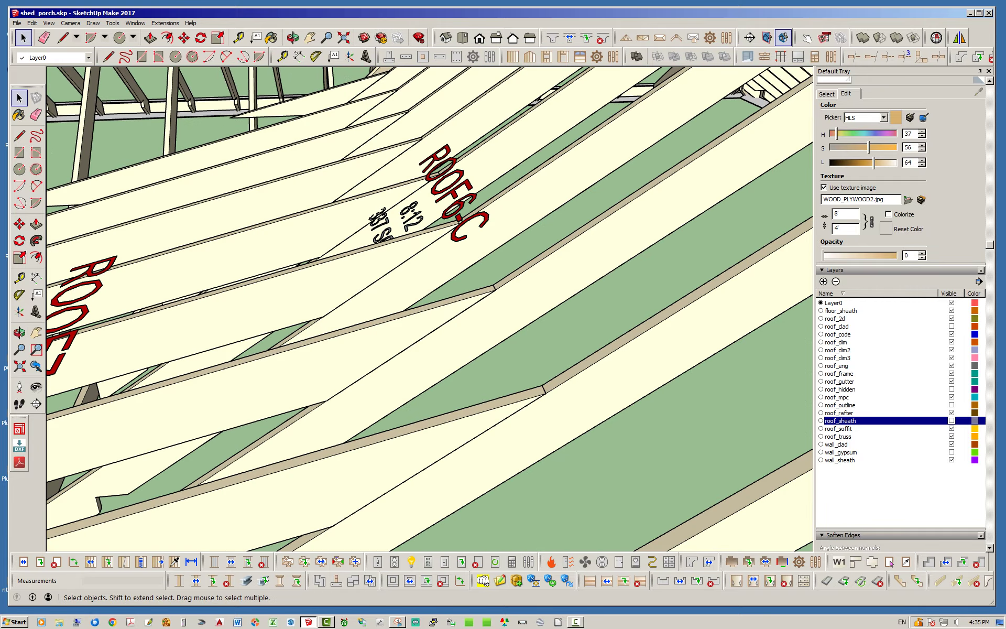
# Step: Examine the shed rafters crossing the valley beside plane ROOF6-B, and view the framing of the whole roof
pyautogui.scroll(-6, 532, 346)
pyautogui.moveTo(451, 314); pyautogui.dragTo(529, 374, button='middle')
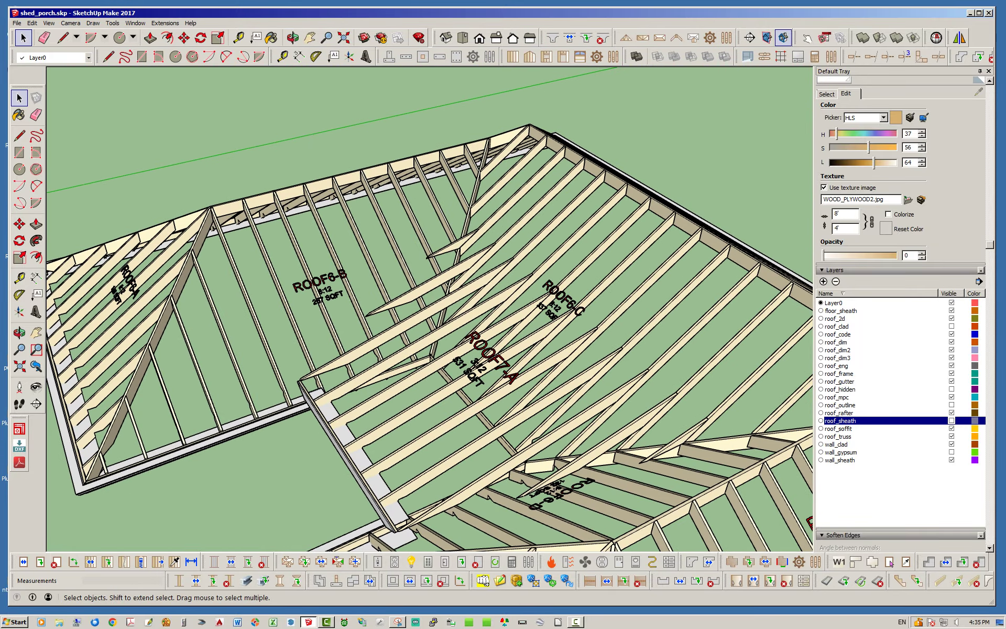
pyautogui.scroll(6, 461, 325)
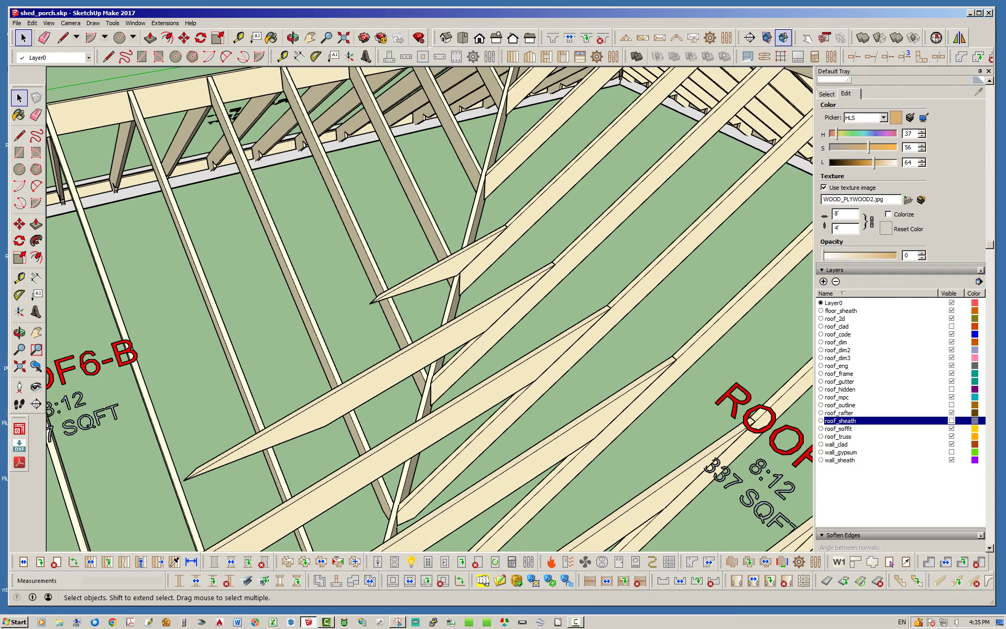
pyautogui.scroll(-8, 451, 274)
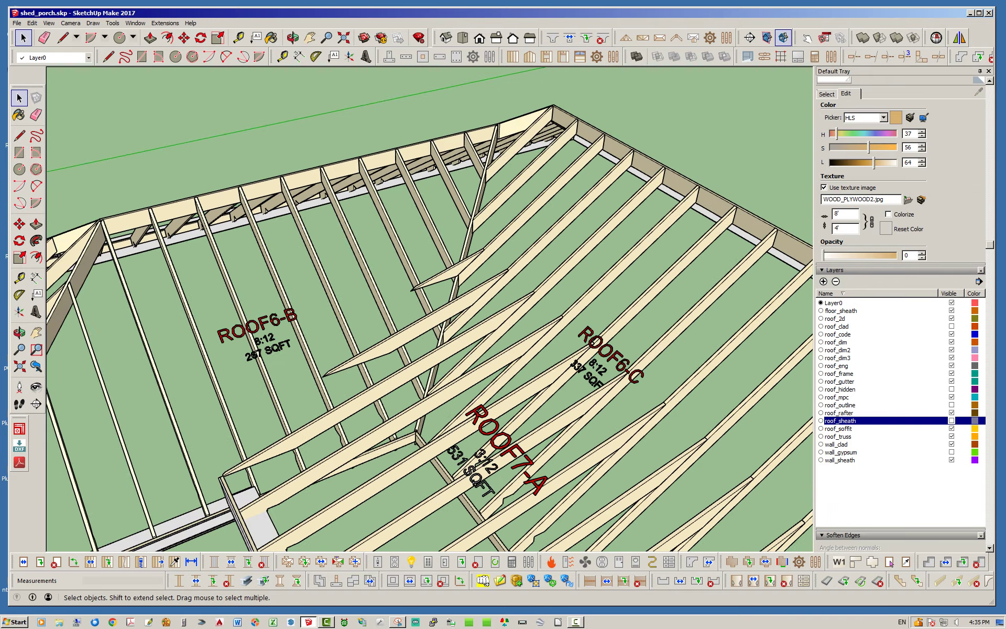
pyautogui.moveTo(454, 294); pyautogui.dragTo(469, 266, button='middle')
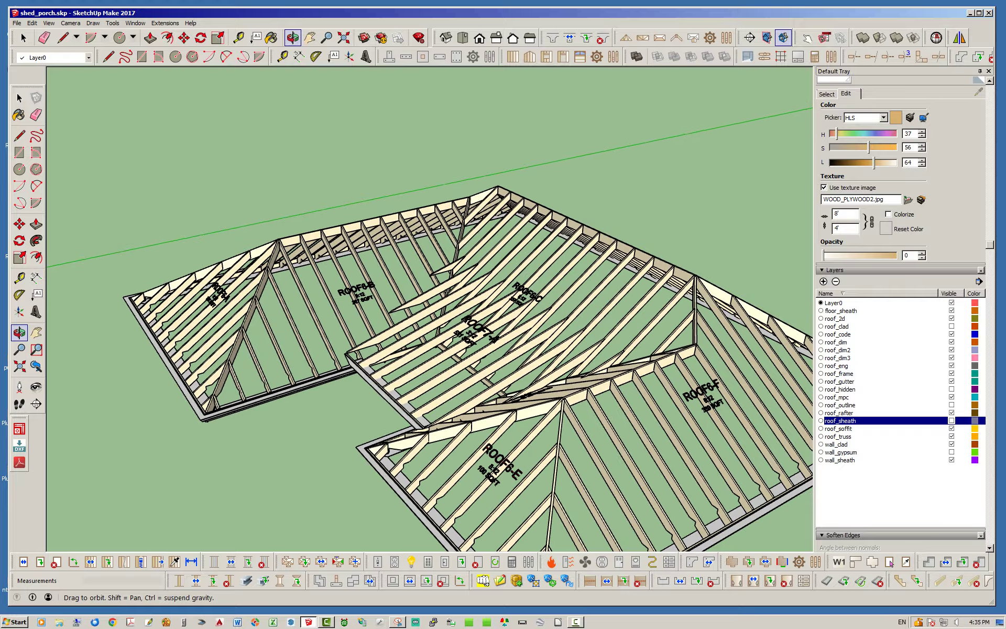
pyautogui.moveTo(456, 304); pyautogui.dragTo(516, 346, button='middle')
pyautogui.moveTo(461, 331); pyautogui.dragTo(361, 340, button='middle')
pyautogui.scroll(-3, 367, 315)
pyautogui.scroll(4, 356, 383)
pyautogui.moveTo(420, 372); pyautogui.dragTo(338, 354, button='middle')
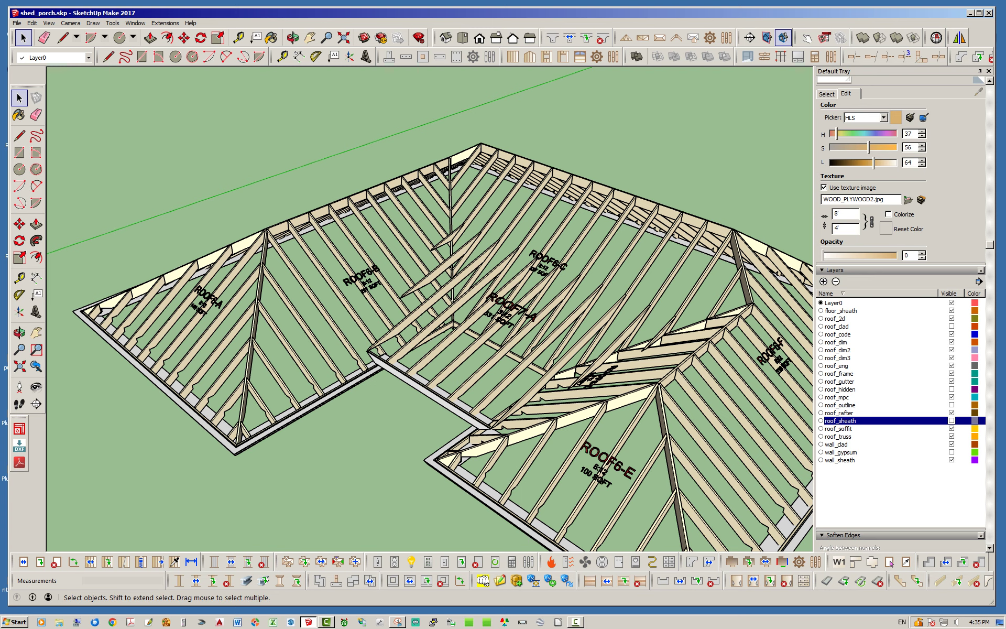
pyautogui.scroll(-3, 426, 368)
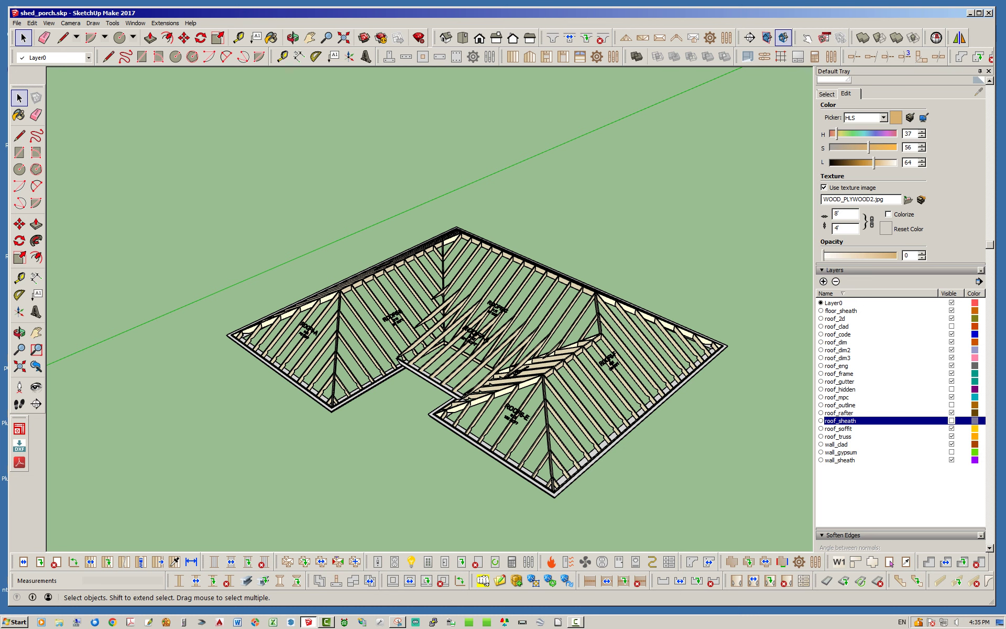
pyautogui.moveTo(431, 341)
pyautogui.mouseDown(button='middle')
pyautogui.moveTo(475, 380)
pyautogui.moveTo(487, 336)
pyautogui.moveTo(362, 333)
pyautogui.moveTo(443, 359)
pyautogui.mouseUp(button='middle')
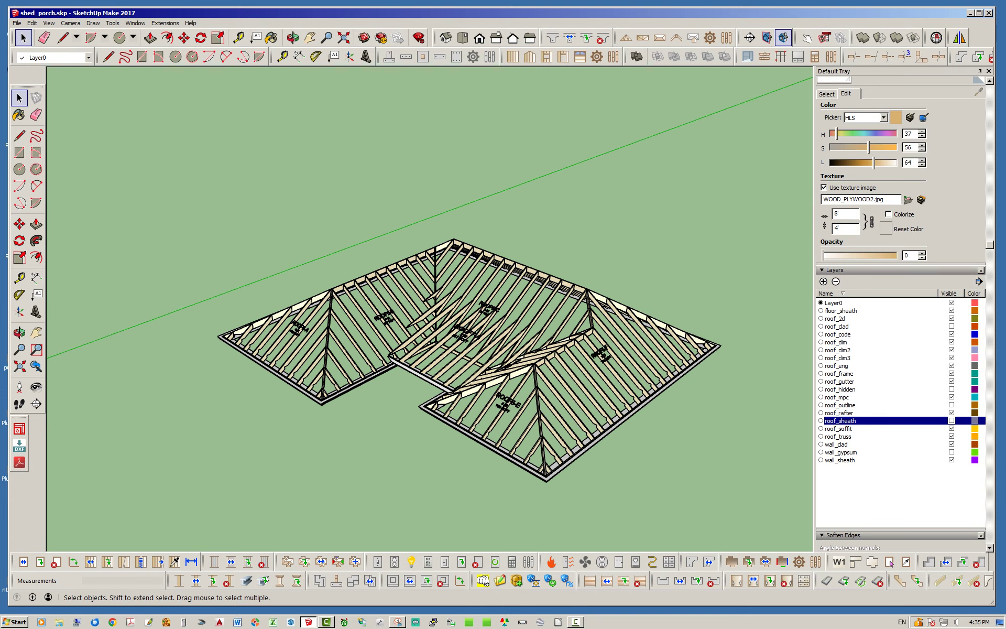